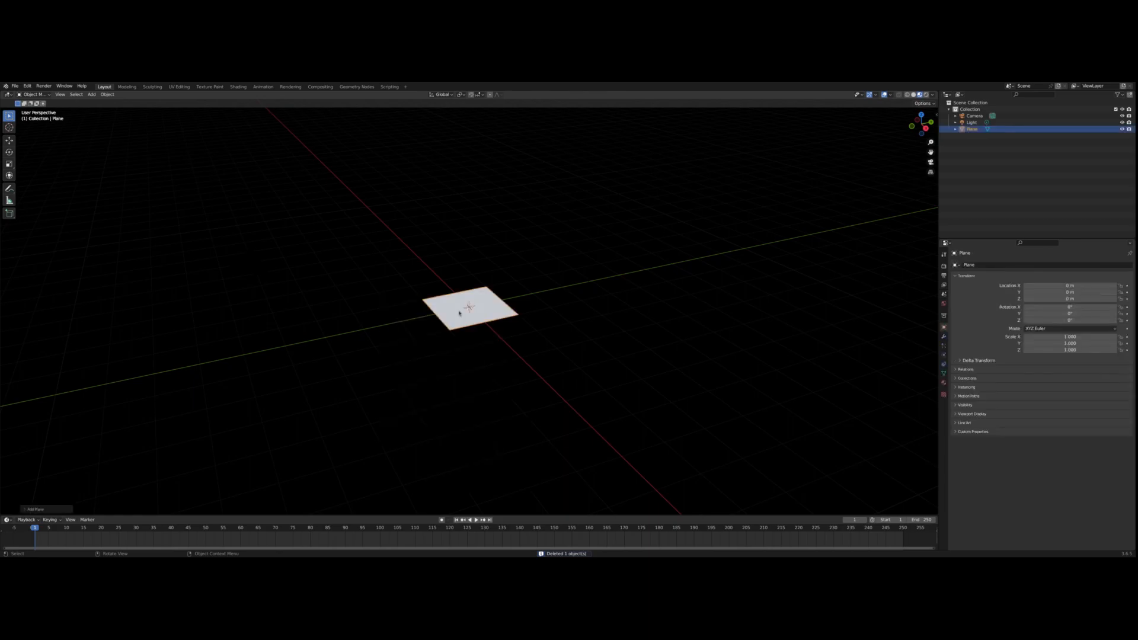
Arrange the workspace as a wide Shader Editor beside a top-down 3D view, removing the timeline and shrinking the outliner and properties area
{"action": "key", "text": "KP_7"}
{"action": "left_click", "coordinate": [4, 510]}
{"action": "left_click_drag", "start_coordinate": [2, 513], "coordinate": [8, 530]}
{"action": "left_click_drag", "start_coordinate": [3, 93], "coordinate": [833, 99]}
{"action": "left_click", "coordinate": [9, 95]}
{"action": "left_click", "coordinate": [30, 154]}
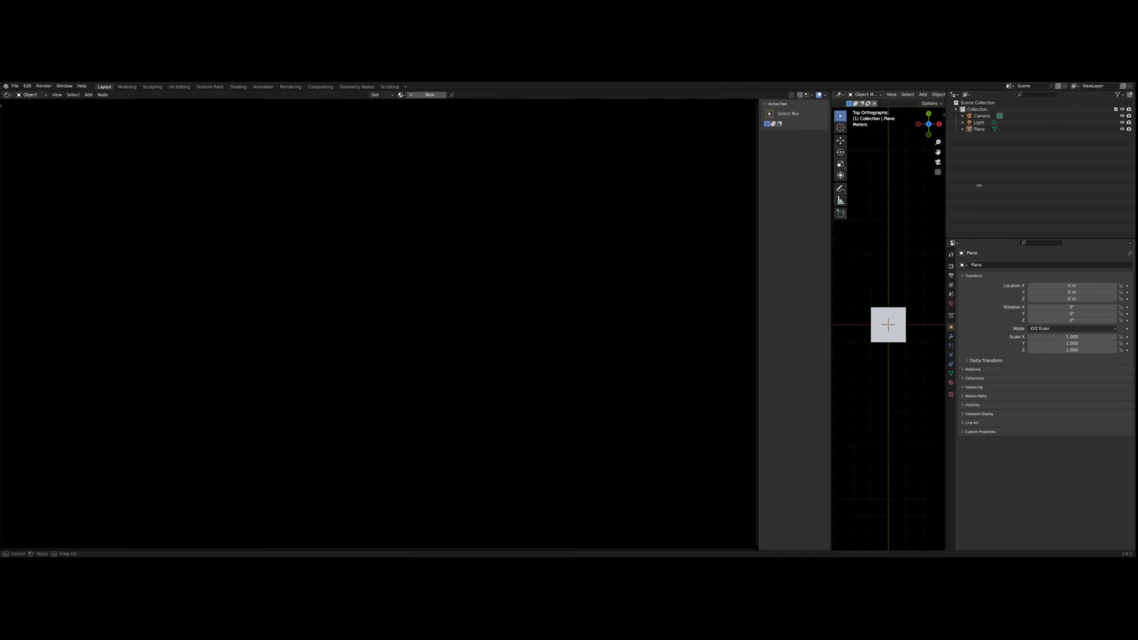
{"action": "left_click_drag", "start_coordinate": [941, 192], "coordinate": [1129, 194]}
Scale the plane up uniformly until it nearly spans the width of the top view
{"action": "left_click", "coordinate": [986, 327]}
{"action": "key", "text": "s"}
{"action": "left_click", "coordinate": [987, 270]}
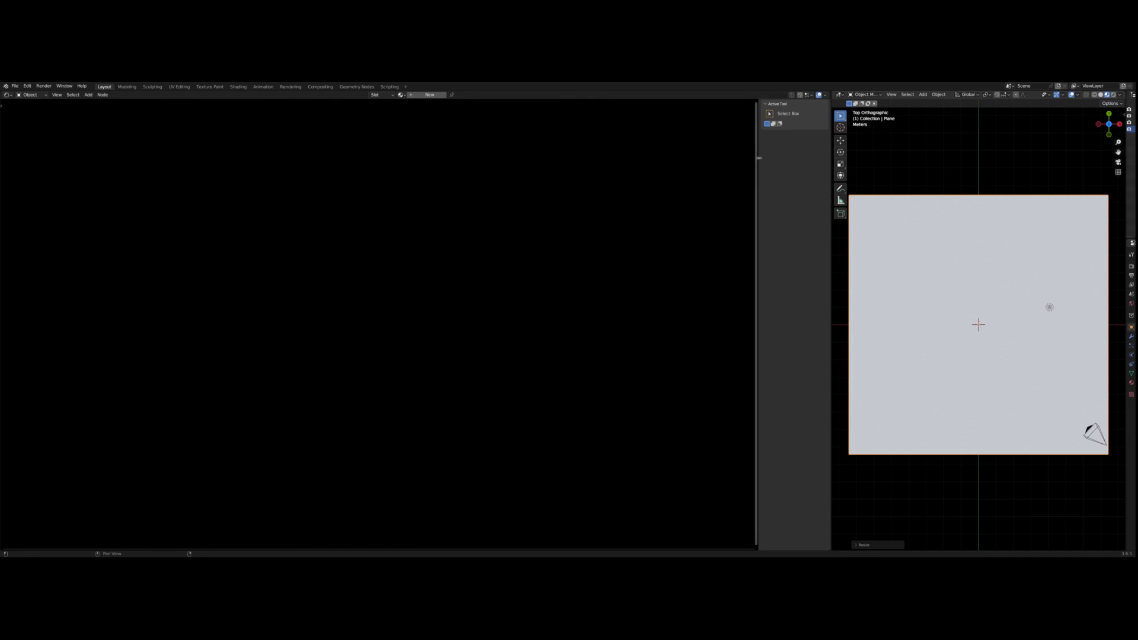
Create a new material on the plane and place its collapsed Principled BSDF with Material Output in the upper right of the node canvas
{"action": "left_click_drag", "start_coordinate": [759, 158], "coordinate": [832, 160]}
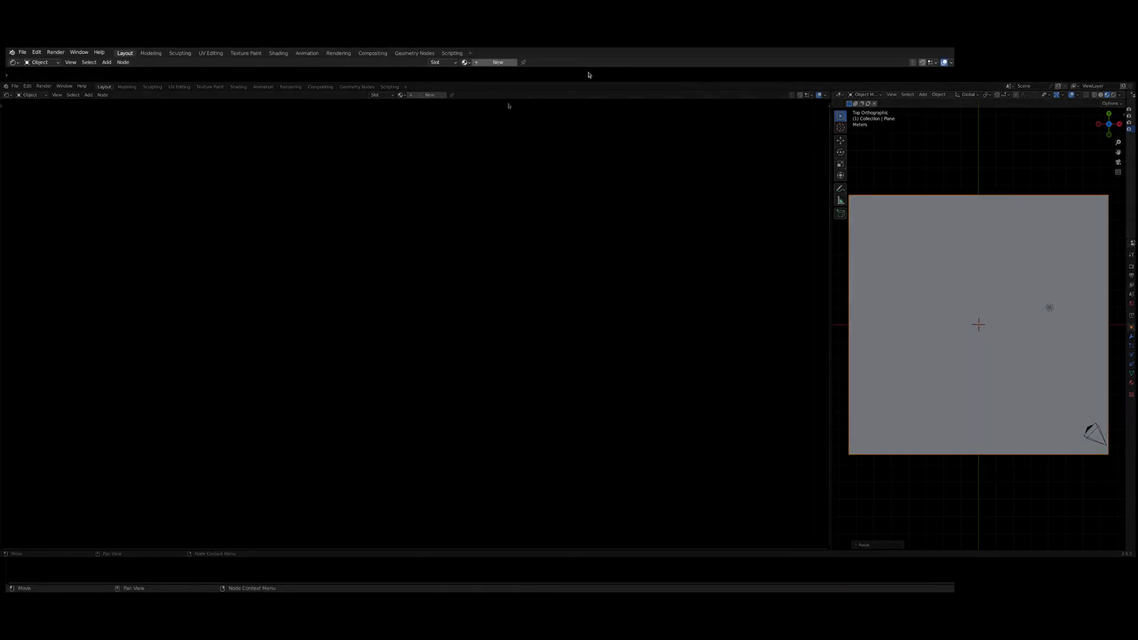
{"action": "left_click", "coordinate": [501, 63]}
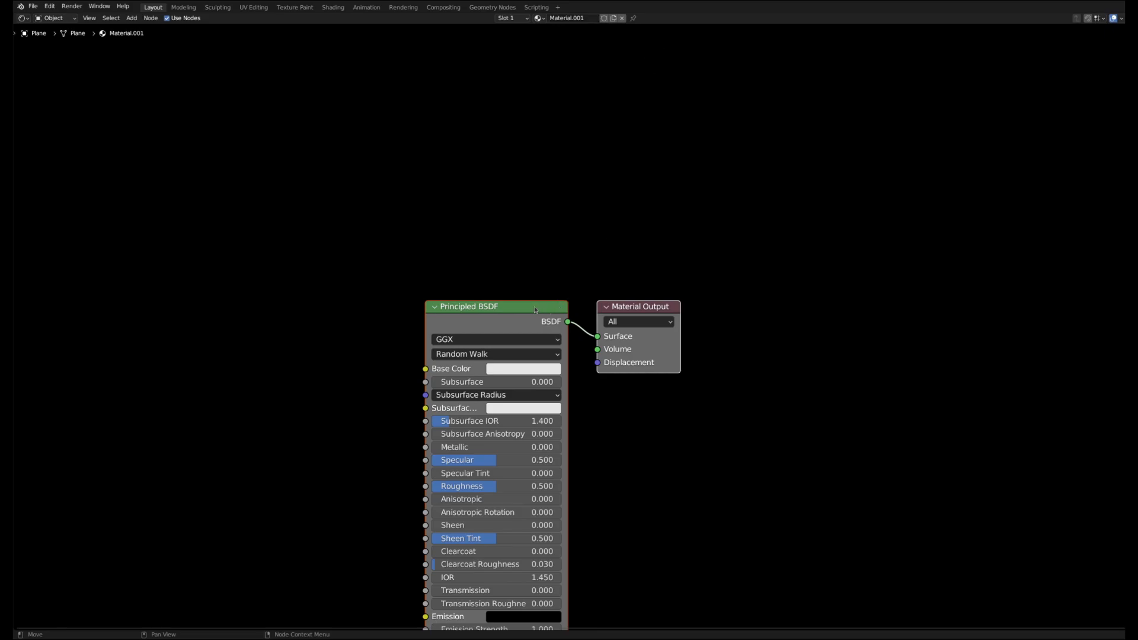
{"action": "left_click_drag", "start_coordinate": [526, 309], "coordinate": [929, 118]}
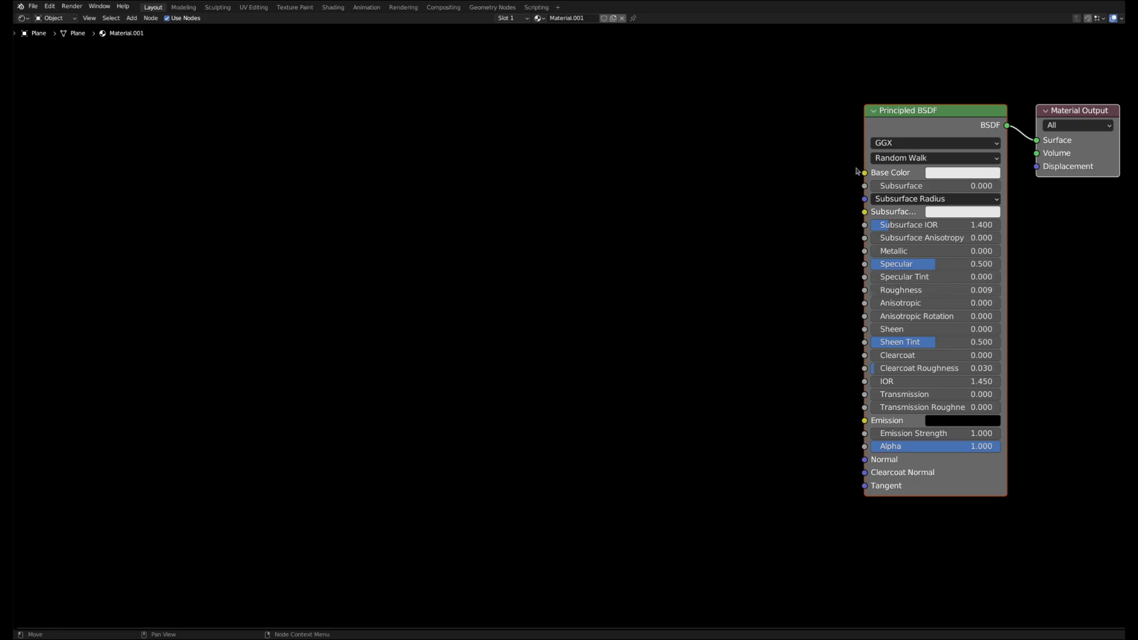
{"action": "left_click", "coordinate": [873, 111]}
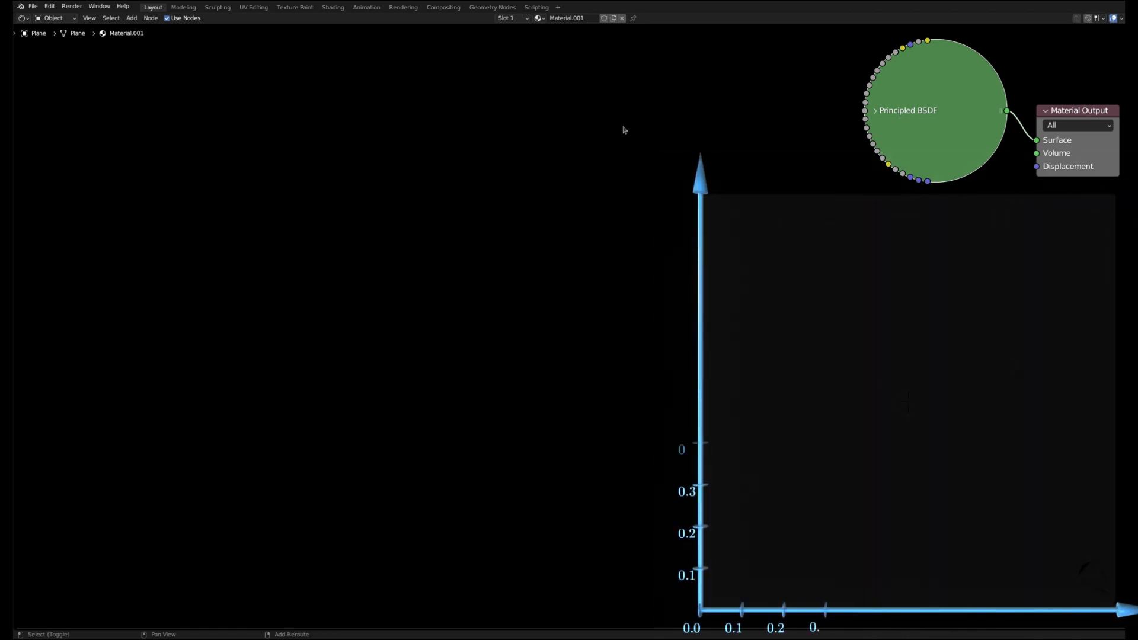
Add a Texture Coordinate node in the upper left of the node canvas
{"action": "key", "text": "shift+a"}
{"action": "mouse_move", "coordinate": [569, 165]}
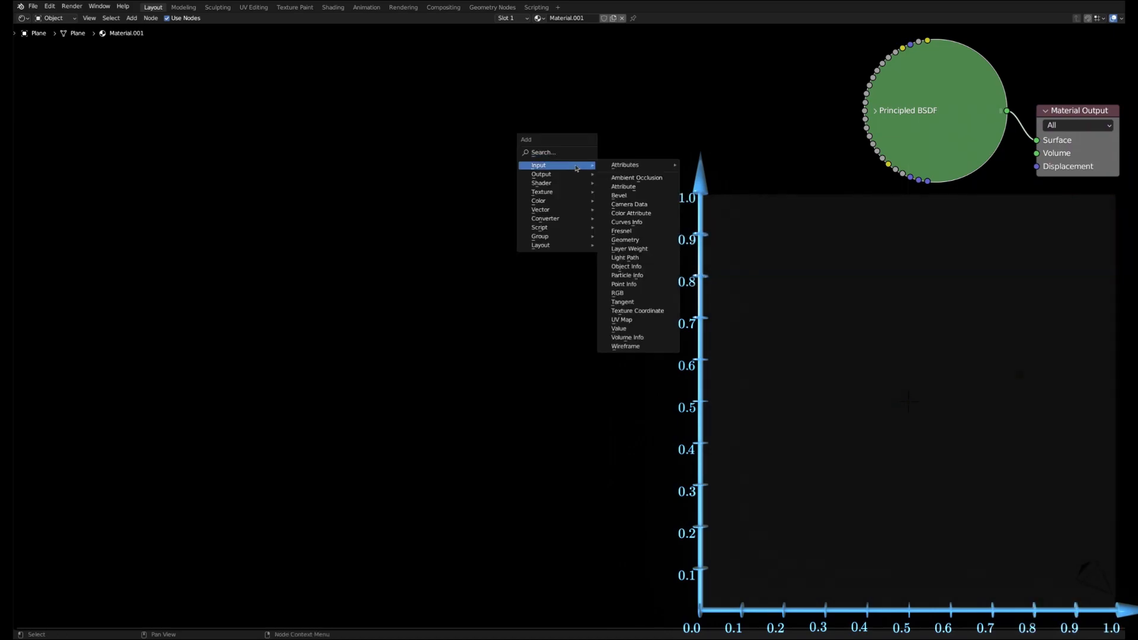
{"action": "left_click", "coordinate": [628, 312]}
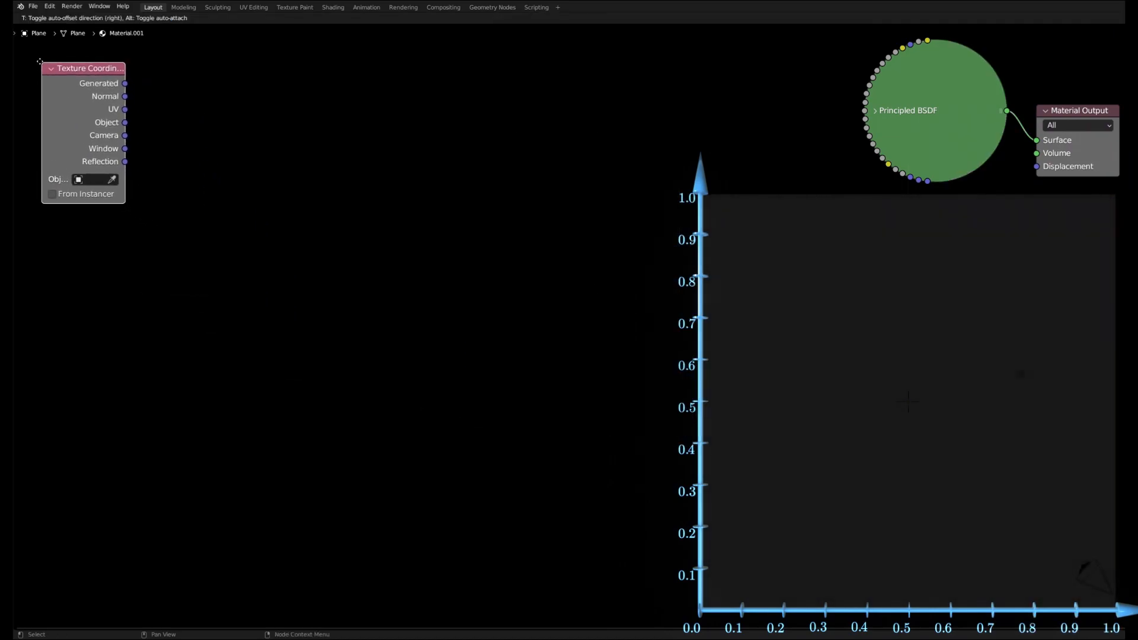
{"action": "left_click", "coordinate": [84, 79]}
Add a Vector Math node set to Multiply Add and feed it the UV output of Texture Coordinate
{"action": "key", "text": "shift+a"}
{"action": "mouse_move", "coordinate": [83, 79]}
{"action": "mouse_move", "coordinate": [83, 127]}
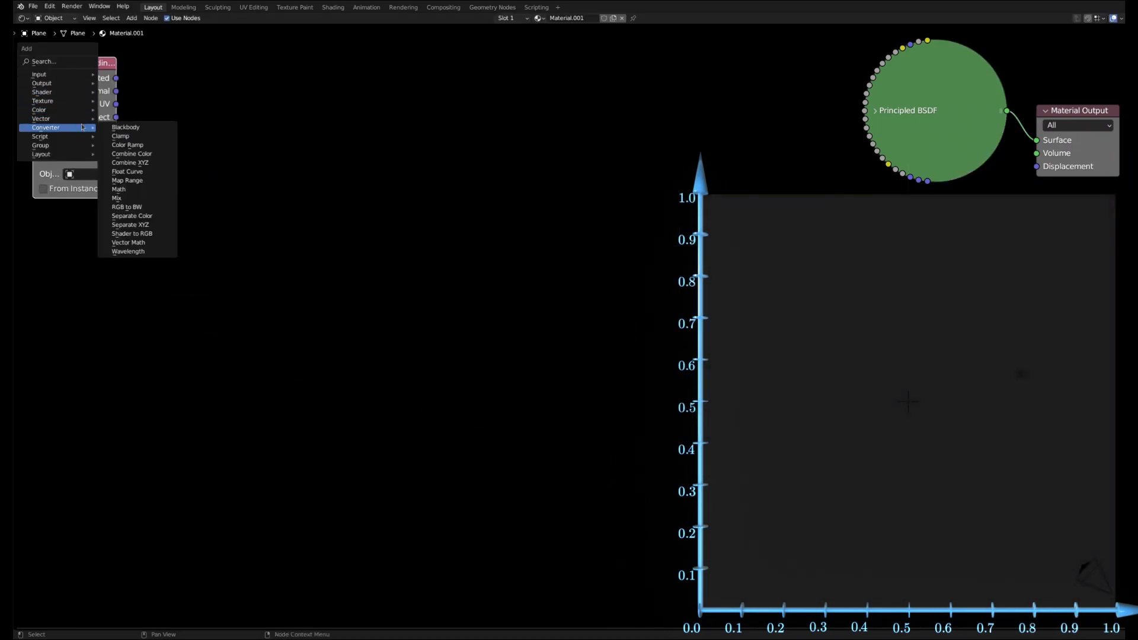
{"action": "left_click", "coordinate": [132, 242]}
{"action": "left_click", "coordinate": [178, 65]}
{"action": "left_click", "coordinate": [181, 92]}
{"action": "left_click", "coordinate": [172, 159]}
{"action": "left_click_drag", "start_coordinate": [117, 104], "coordinate": [141, 107]}
Set the Multiply Add node's multiplier to 2.6 in X and Y, and its addend to -2.1 in X and -1.3 in Y
{"action": "left_click", "coordinate": [168, 132]}
{"action": "type", "text": "2.6"}
{"action": "key", "text": "Tab"}
{"action": "type", "text": "2.6"}
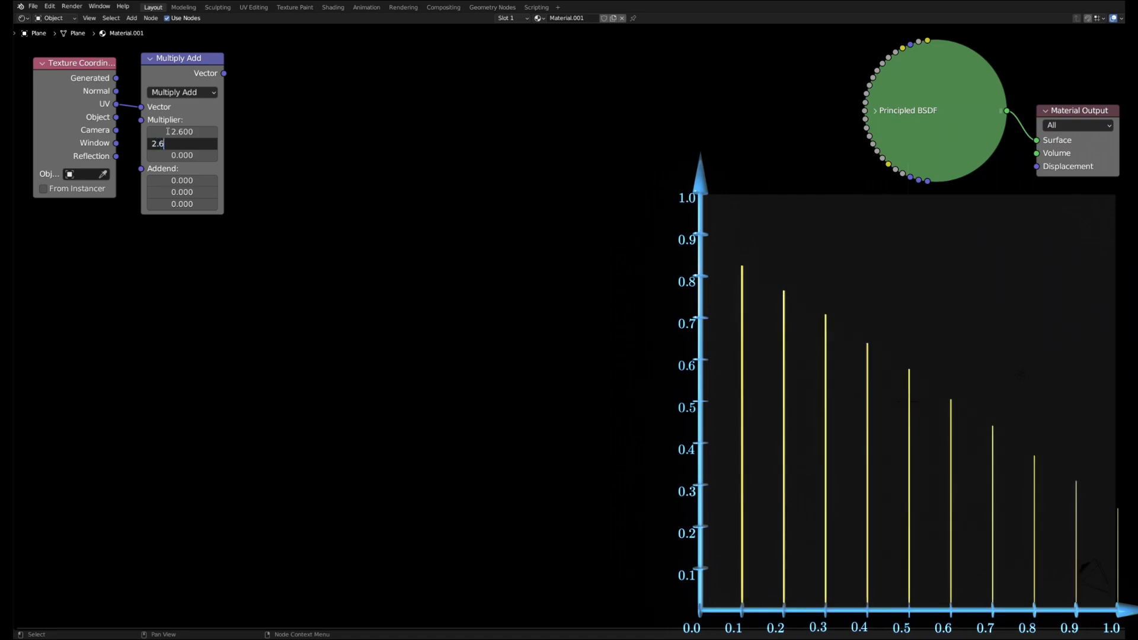
{"action": "key", "text": "Tab"}
{"action": "key", "text": "Tab"}
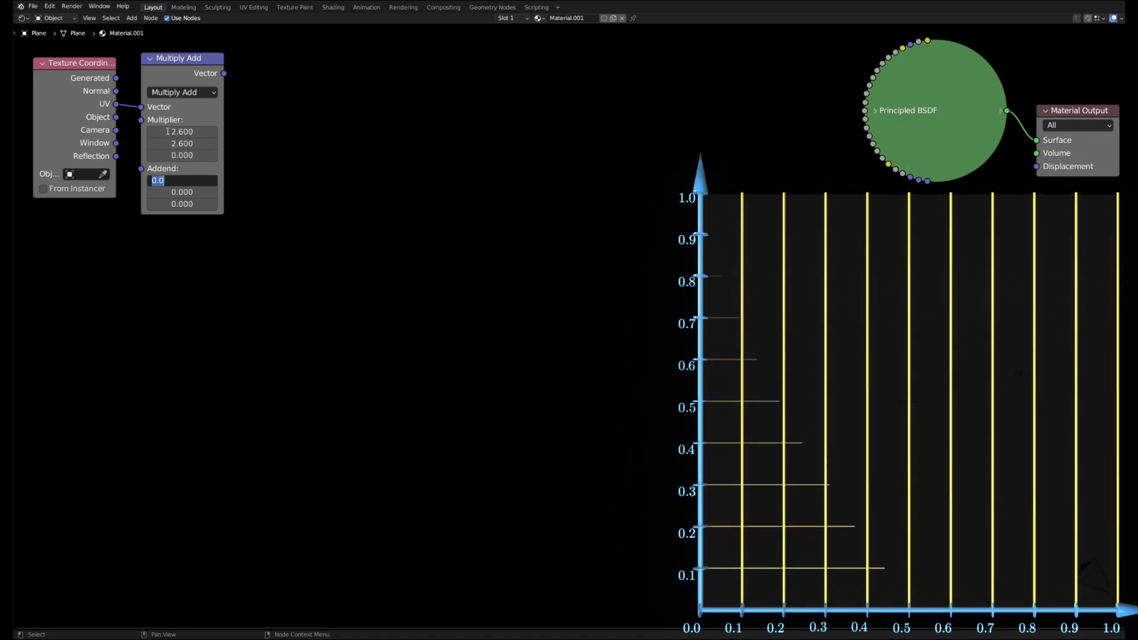
{"action": "type", "text": "-2.1"}
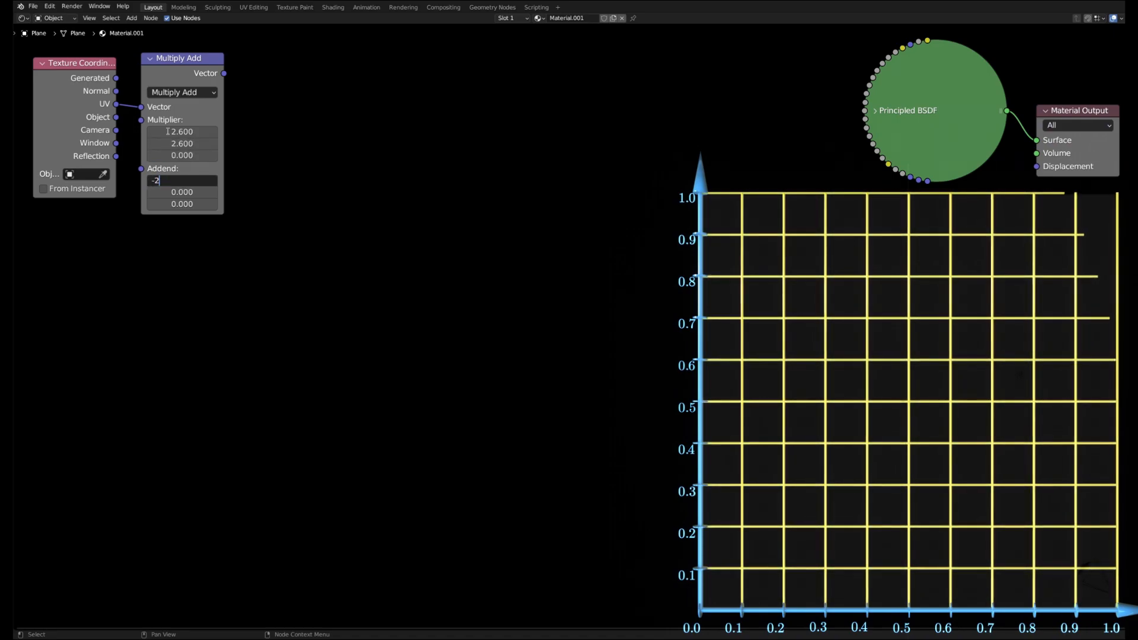
{"action": "key", "text": "Tab"}
{"action": "type", "text": "-1.3"}
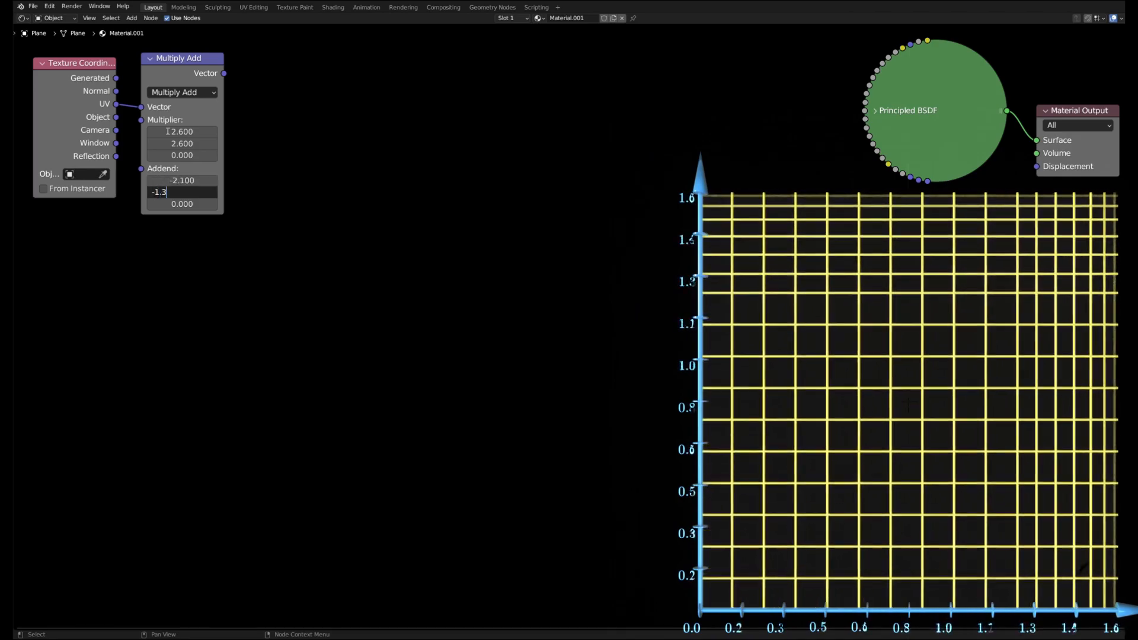
{"action": "key", "text": "Tab"}
{"action": "key", "text": "Return"}
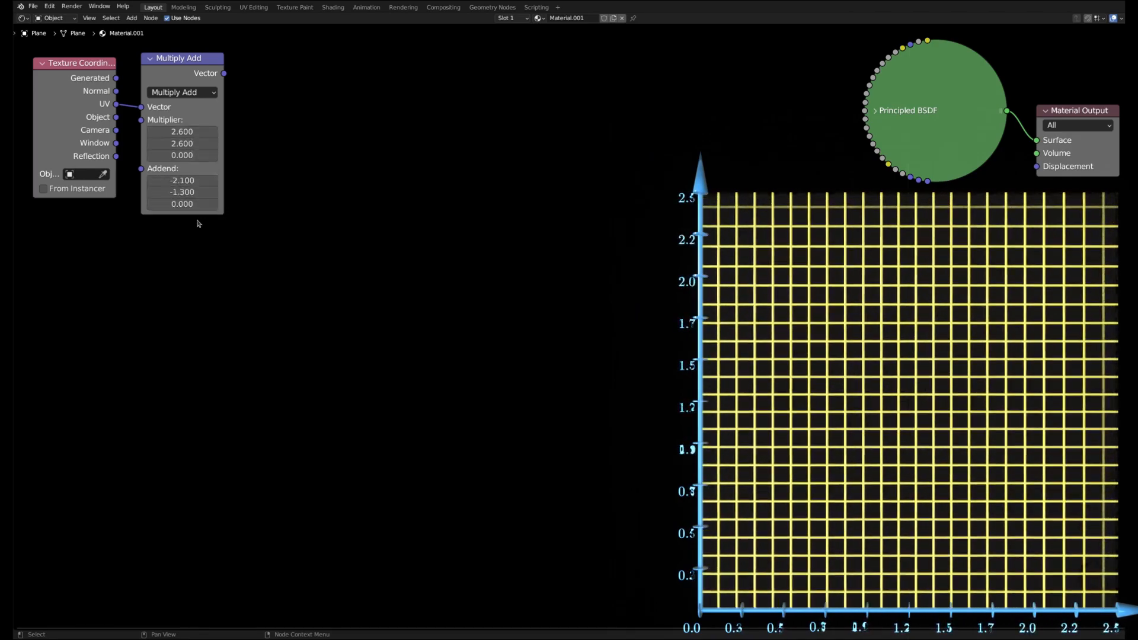
Add a Separate XYZ node in the empty lower canvas and duplicate it three times into a row
{"action": "key", "text": "shift+a"}
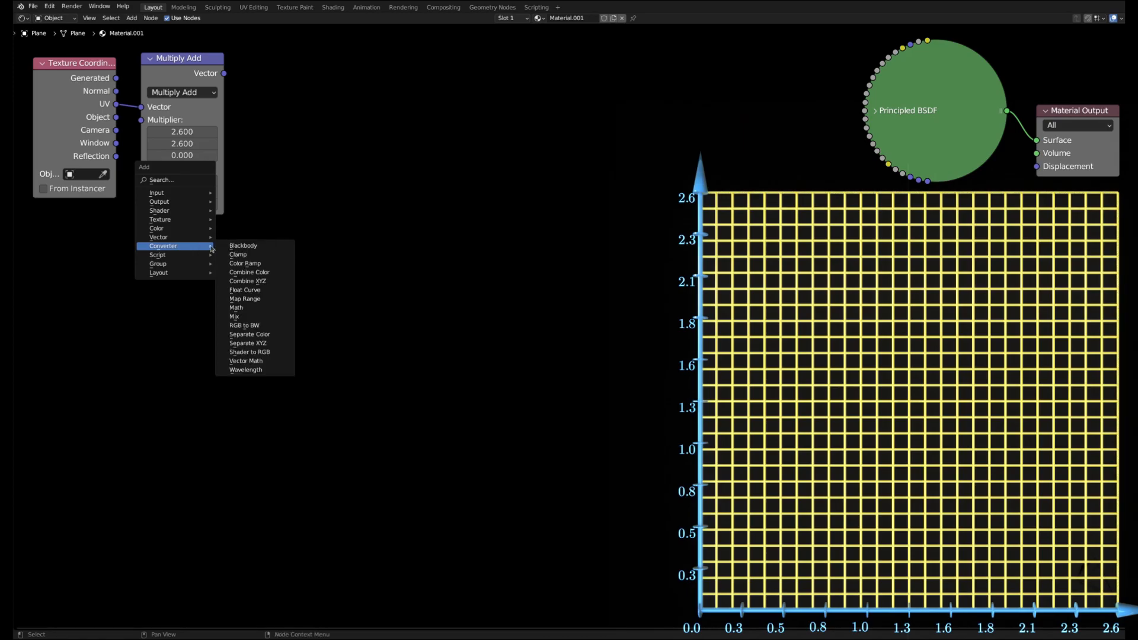
{"action": "left_click", "coordinate": [249, 343]}
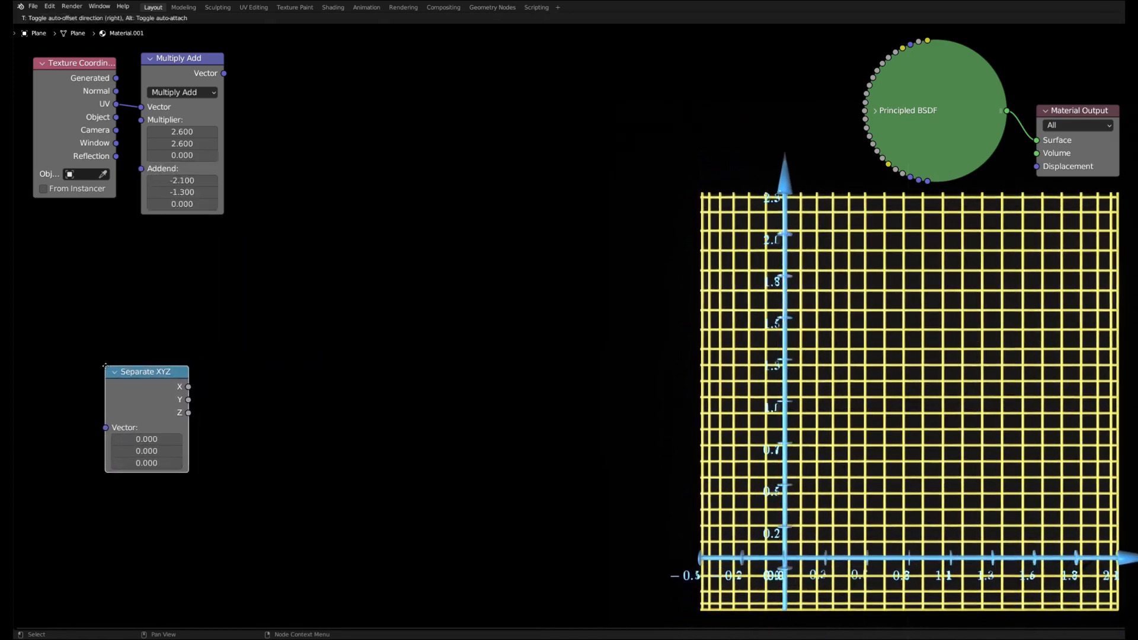
{"action": "left_click", "coordinate": [109, 368]}
{"action": "key", "text": "shift+d"}
{"action": "left_click", "coordinate": [173, 366]}
{"action": "key", "text": "shift+d"}
{"action": "left_click", "coordinate": [240, 364]}
{"action": "key", "text": "shift+d"}
{"action": "left_click", "coordinate": [291, 364]}
Add a Combine XYZ node below the Separate XYZ row and place one duplicate beside it
{"action": "key", "text": "shift+a"}
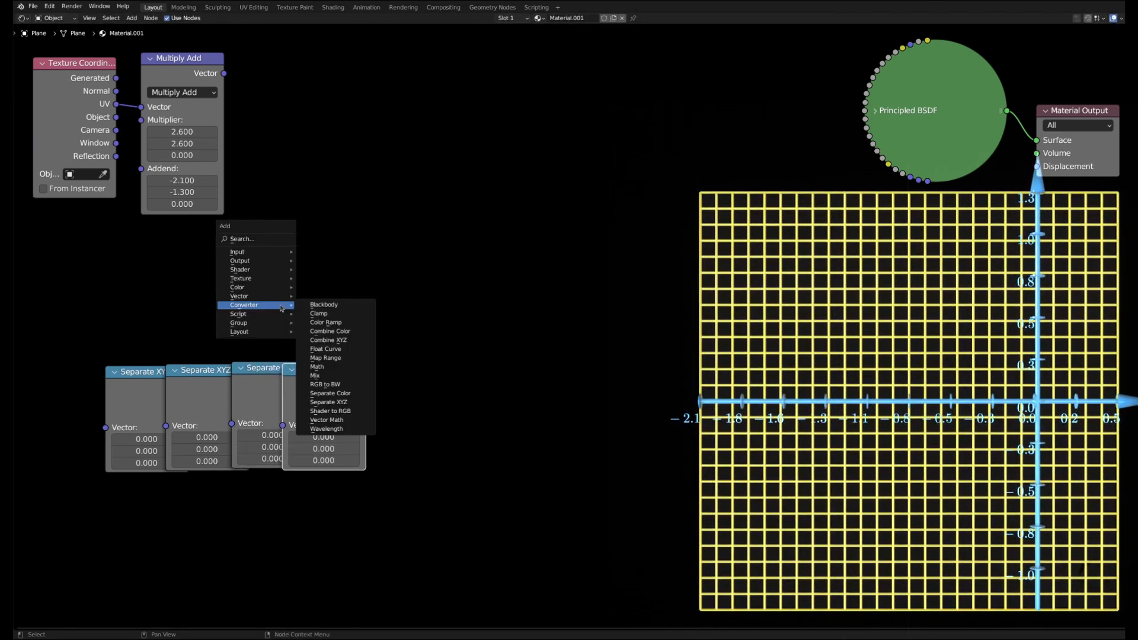
{"action": "left_click", "coordinate": [328, 340]}
{"action": "left_click", "coordinate": [103, 501]}
{"action": "key", "text": "shift+d"}
{"action": "left_click", "coordinate": [190, 500]}
Feed the Multiply Add vector into one Separate XYZ node and connect its Y and X outputs to a new Arctan2 math node
{"action": "left_click_drag", "start_coordinate": [150, 408], "coordinate": [292, 90]}
{"action": "left_click_drag", "start_coordinate": [224, 74], "coordinate": [279, 110]}
{"action": "key", "text": "shift+a"}
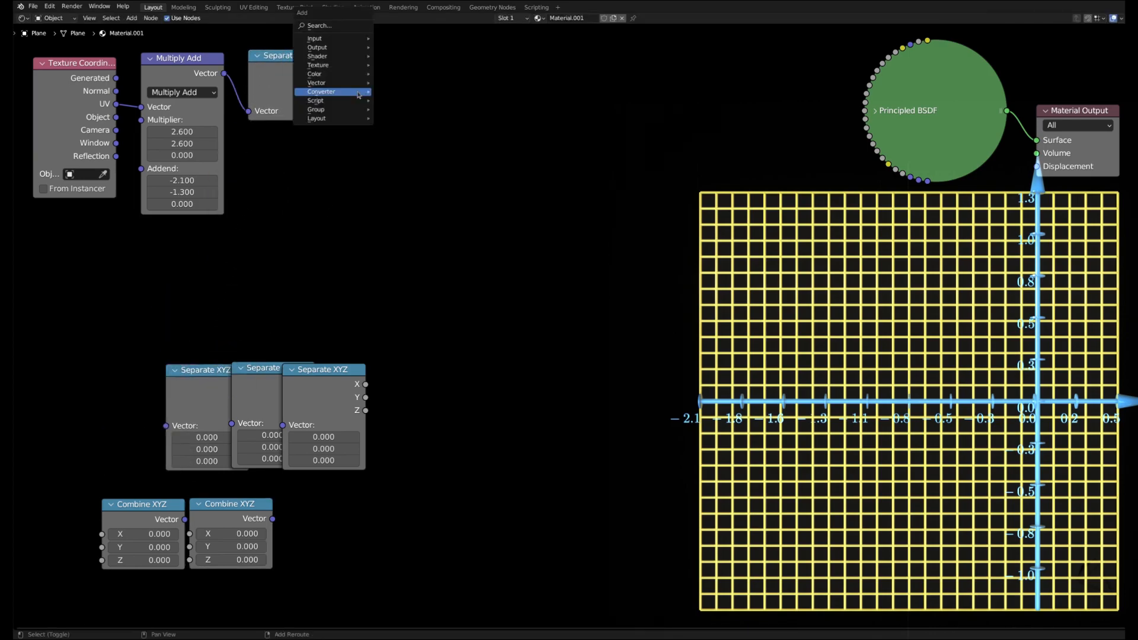
{"action": "mouse_move", "coordinate": [360, 94]}
{"action": "left_click", "coordinate": [412, 151]}
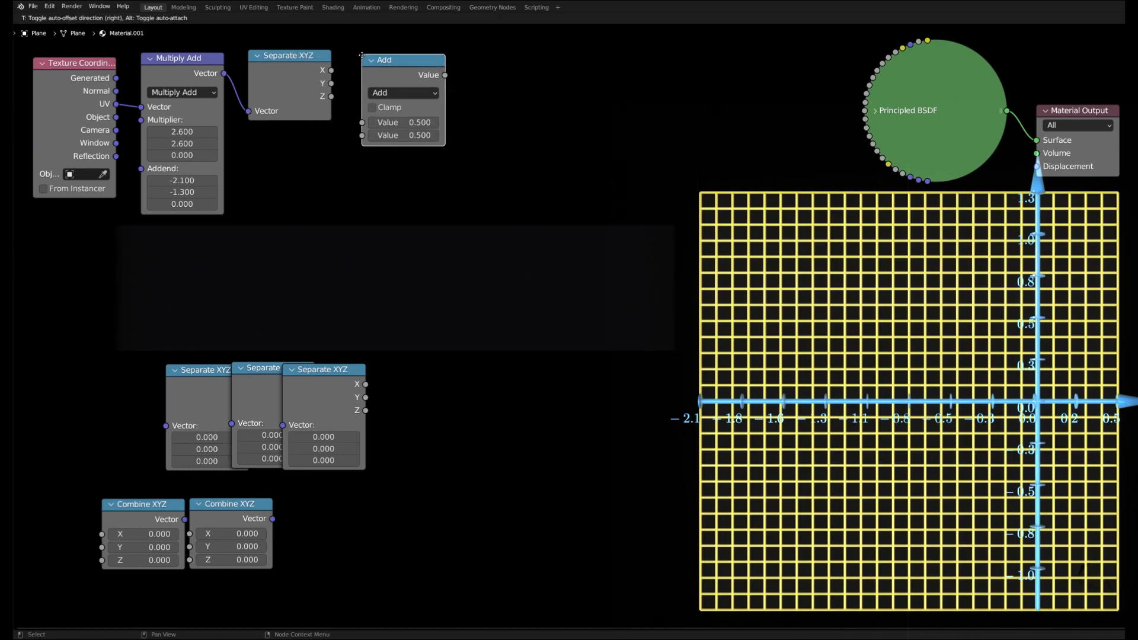
{"action": "left_click", "coordinate": [360, 49]}
{"action": "left_click", "coordinate": [402, 88]}
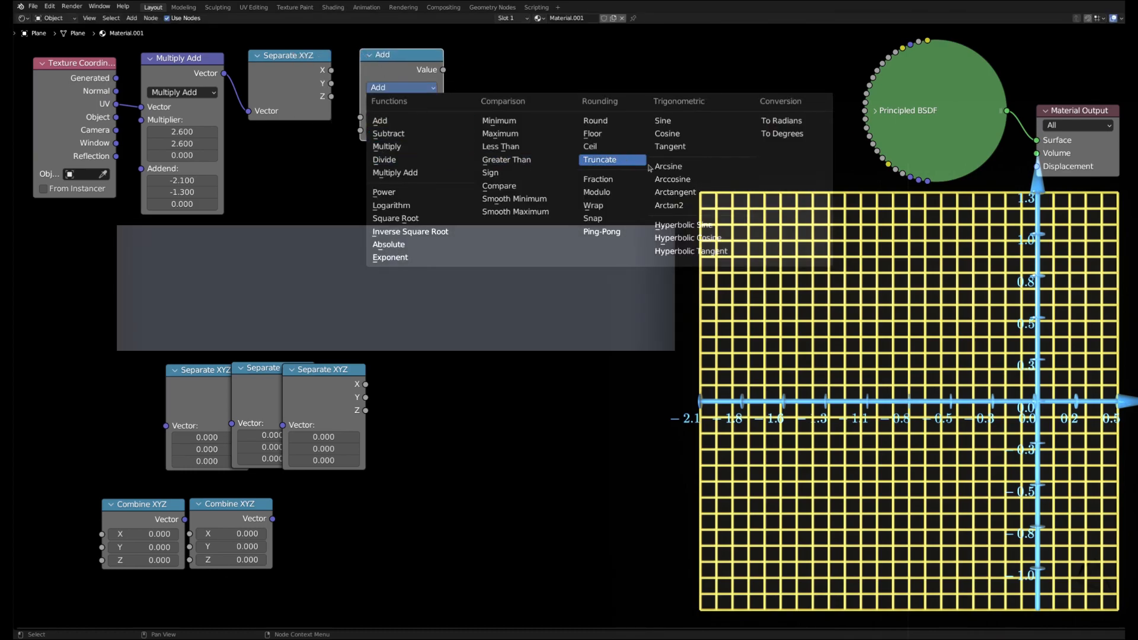
{"action": "left_click", "coordinate": [669, 205]}
{"action": "left_click_drag", "start_coordinate": [330, 70], "coordinate": [360, 130]}
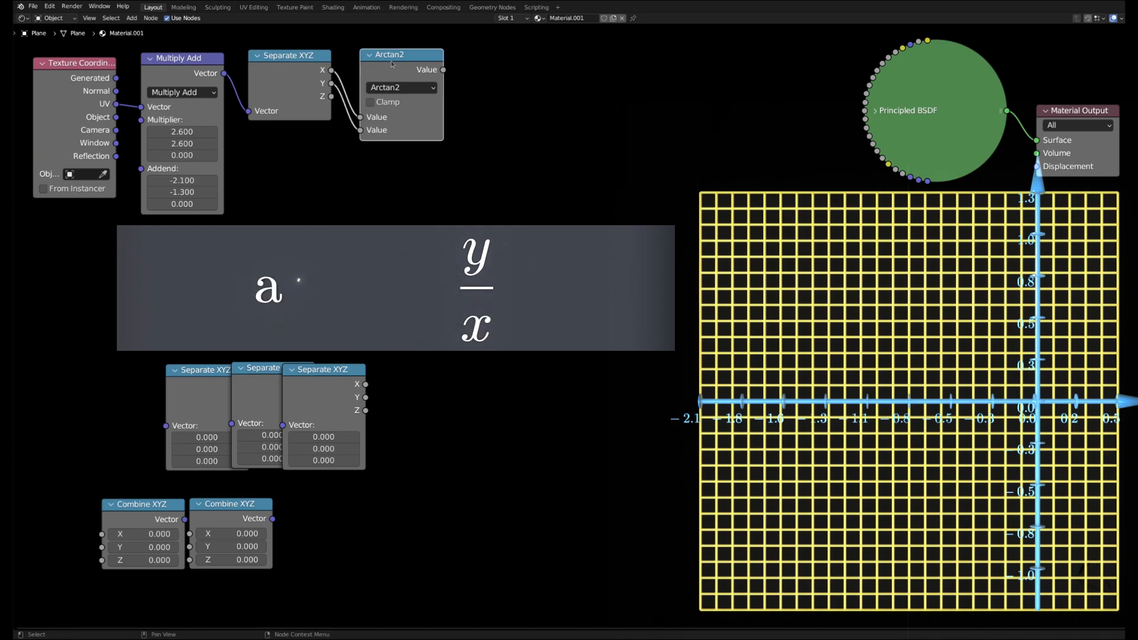
Duplicate the Arctan2 node as a Multiply Add node, feed it the Arctan2 value and set its multiplier to 1/2/3.14159
{"action": "key", "text": "shift+d"}
{"action": "left_click", "coordinate": [492, 60]}
{"action": "left_click", "coordinate": [517, 87]}
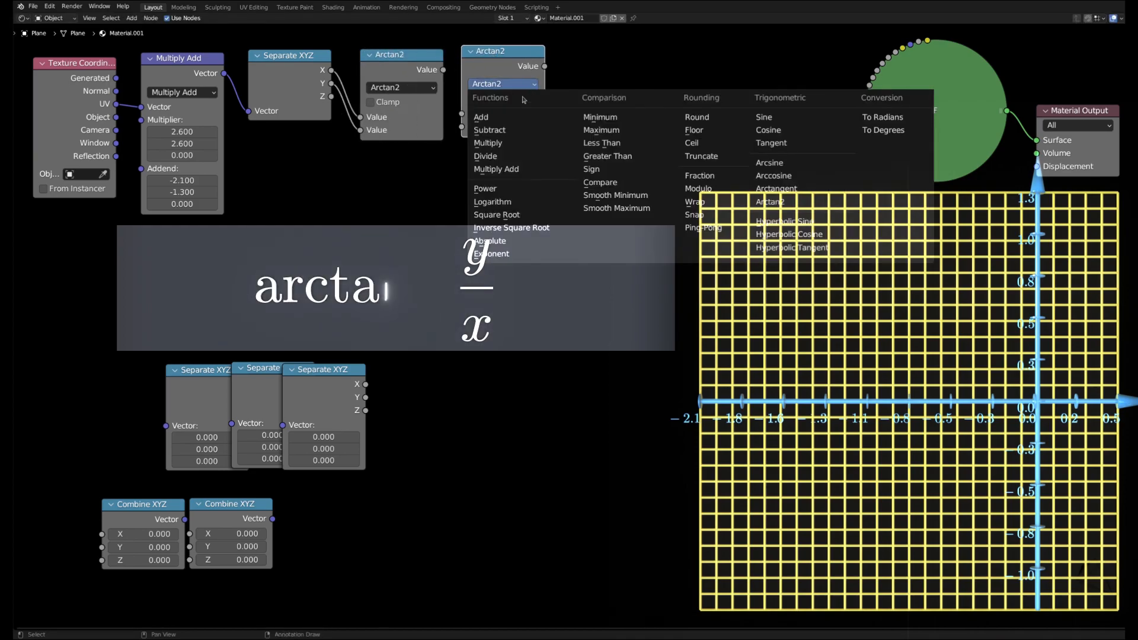
{"action": "left_click", "coordinate": [497, 167]}
{"action": "left_click_drag", "start_coordinate": [443, 70], "coordinate": [462, 114]}
{"action": "left_click", "coordinate": [503, 126]}
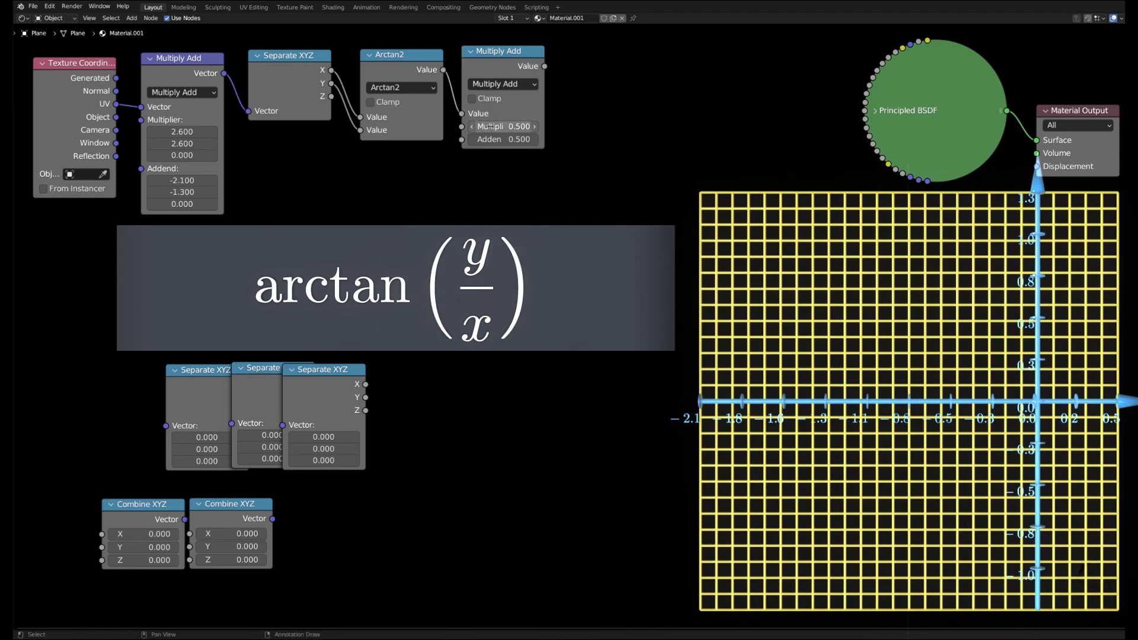
{"action": "type", "text": "1/"}
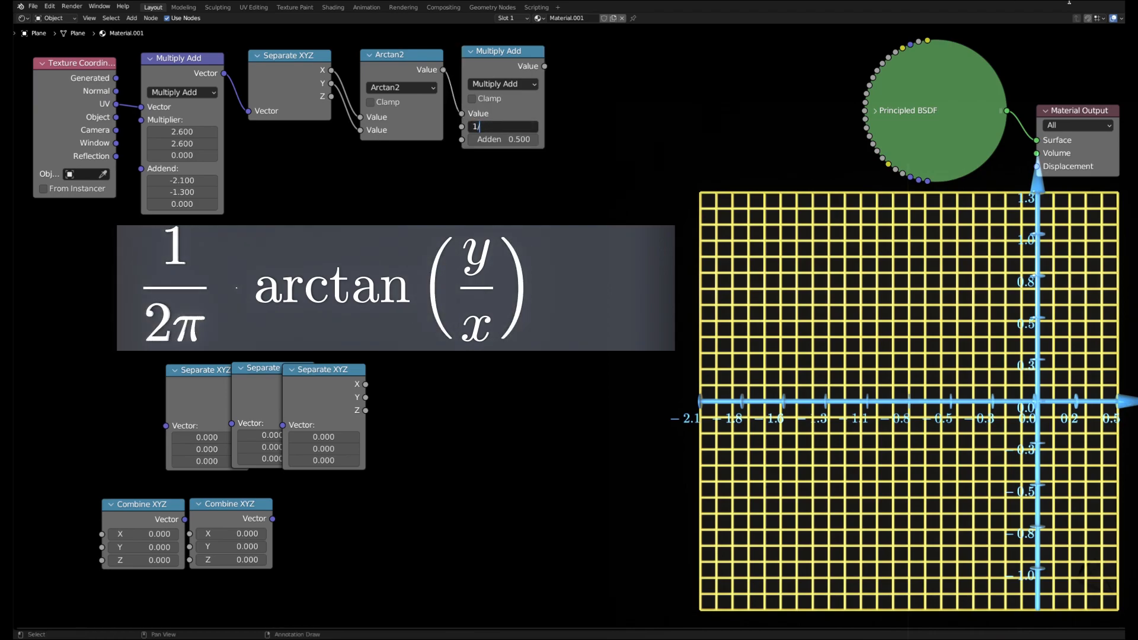
{"action": "type", "text": "2/3.14159"}
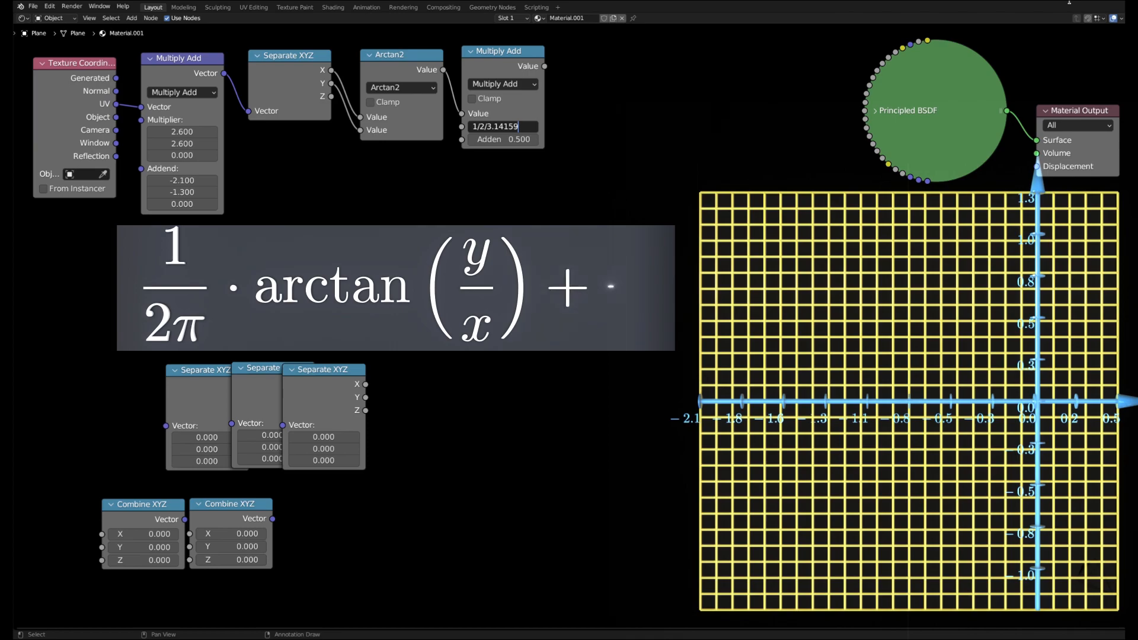
{"action": "key", "text": "Return"}
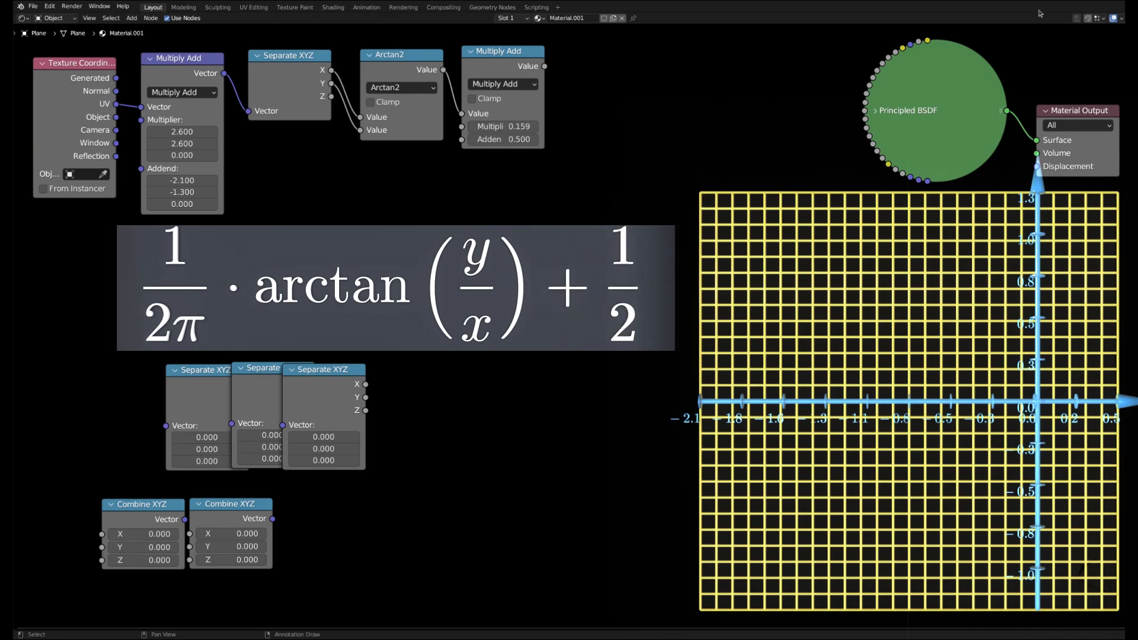
Collapse the Arctan2 and Multiply Add math nodes, and connect the result to the Hue input of a new Hue/Saturation/Value node
{"action": "key", "text": "h"}
{"action": "key", "text": "shift+a"}
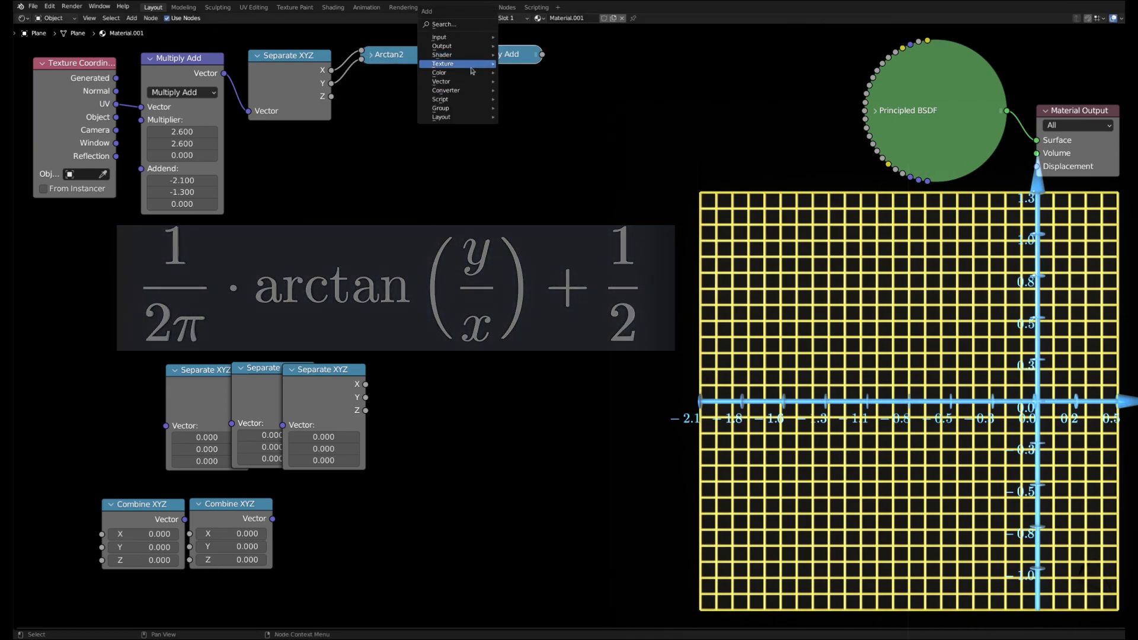
{"action": "mouse_move", "coordinate": [464, 83]}
{"action": "left_click", "coordinate": [528, 90]}
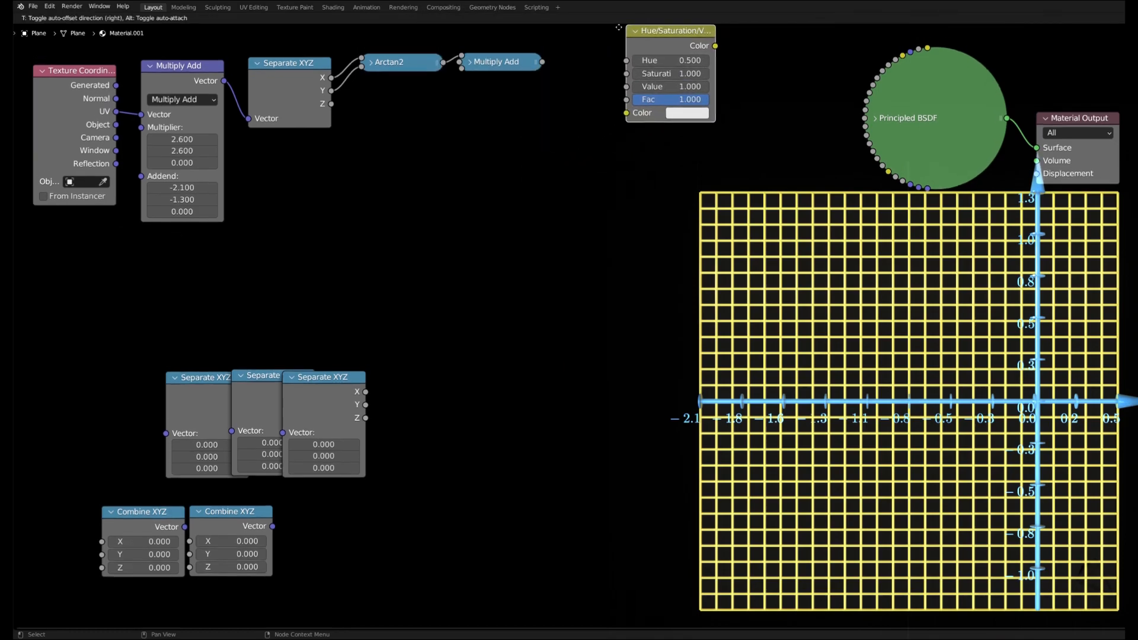
{"action": "left_click", "coordinate": [570, 74]}
{"action": "left_click_drag", "start_coordinate": [543, 97], "coordinate": [571, 111]}
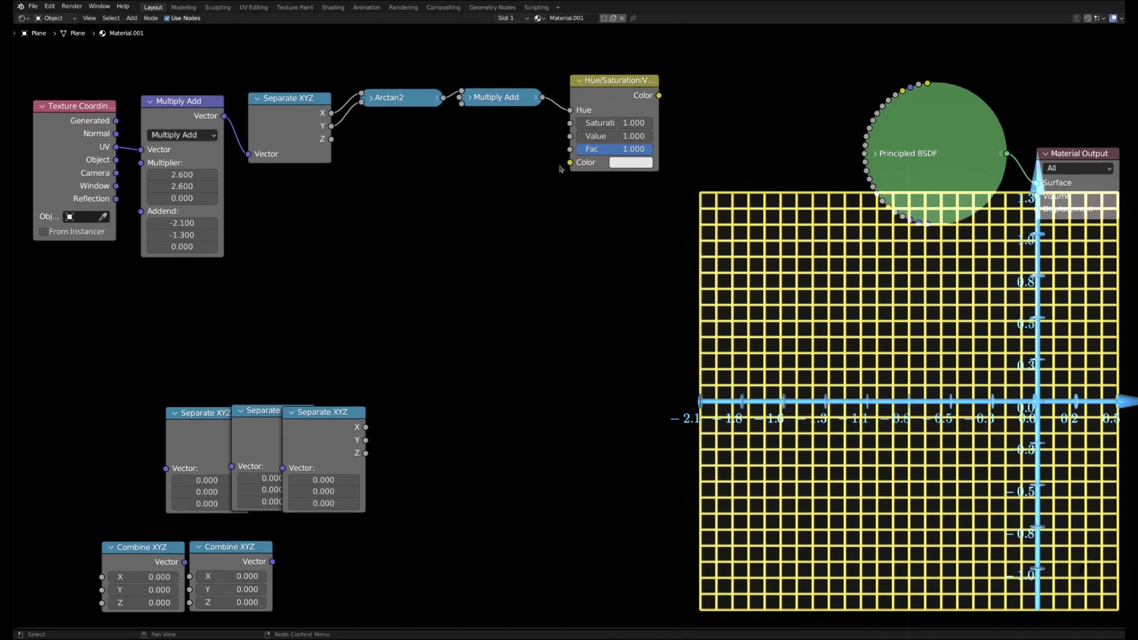
Set the Hue/Saturation/Value node's colour to red with saturation 1 and value 1, and link its output to the Principled BSDF's Base Color
{"action": "middle_click_drag", "start_coordinate": [564, 191], "coordinate": [564, 158]}
{"action": "left_click", "coordinate": [615, 127]}
{"action": "double_click", "coordinate": [655, 271]}
{"action": "type", "text": "1"}
{"action": "key", "text": "Tab"}
{"action": "type", "text": "1"}
{"action": "key", "text": "Return"}
{"action": "left_click_drag", "start_coordinate": [659, 62], "coordinate": [928, 51]}
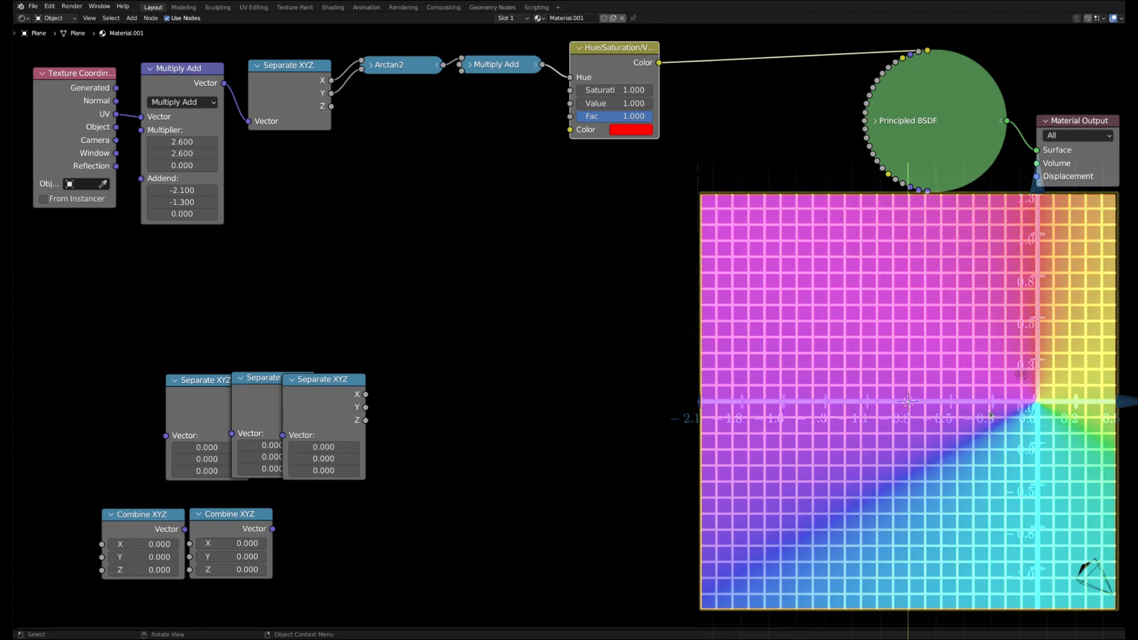
Collapse the Hue/Saturation/Value and connected Separate XYZ nodes, group them with Arctan2 and Multiply Add, and return to the main node tree
{"action": "left_click", "coordinate": [579, 47]}
{"action": "left_click", "coordinate": [256, 66]}
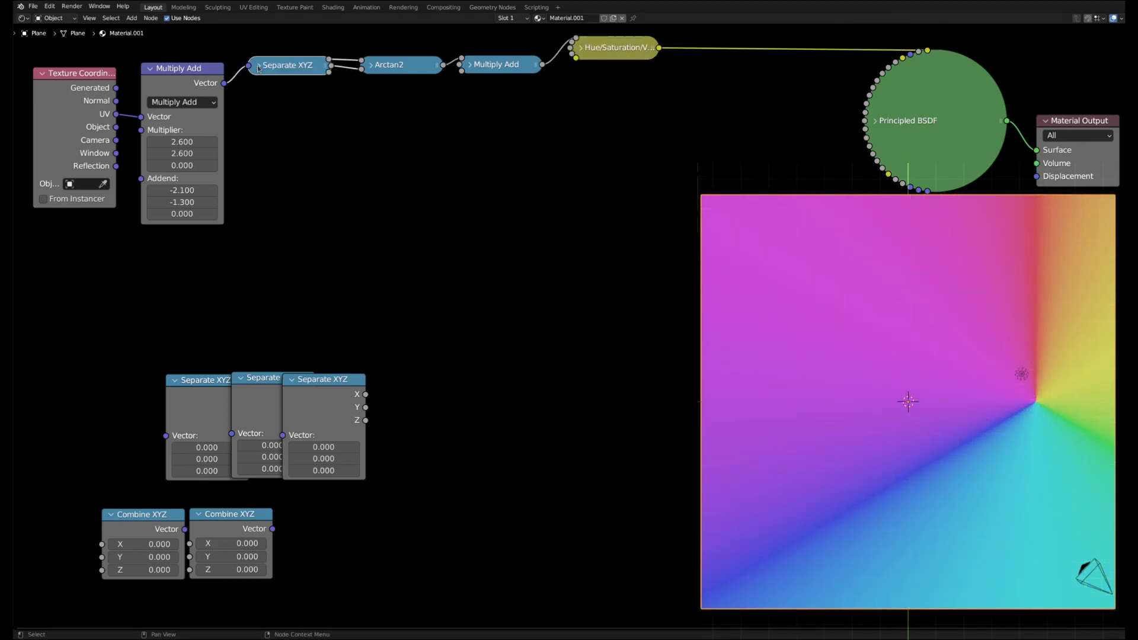
{"action": "left_click_drag", "start_coordinate": [246, 40], "coordinate": [659, 88]}
{"action": "right_click", "coordinate": [634, 65]}
{"action": "left_click", "coordinate": [612, 135]}
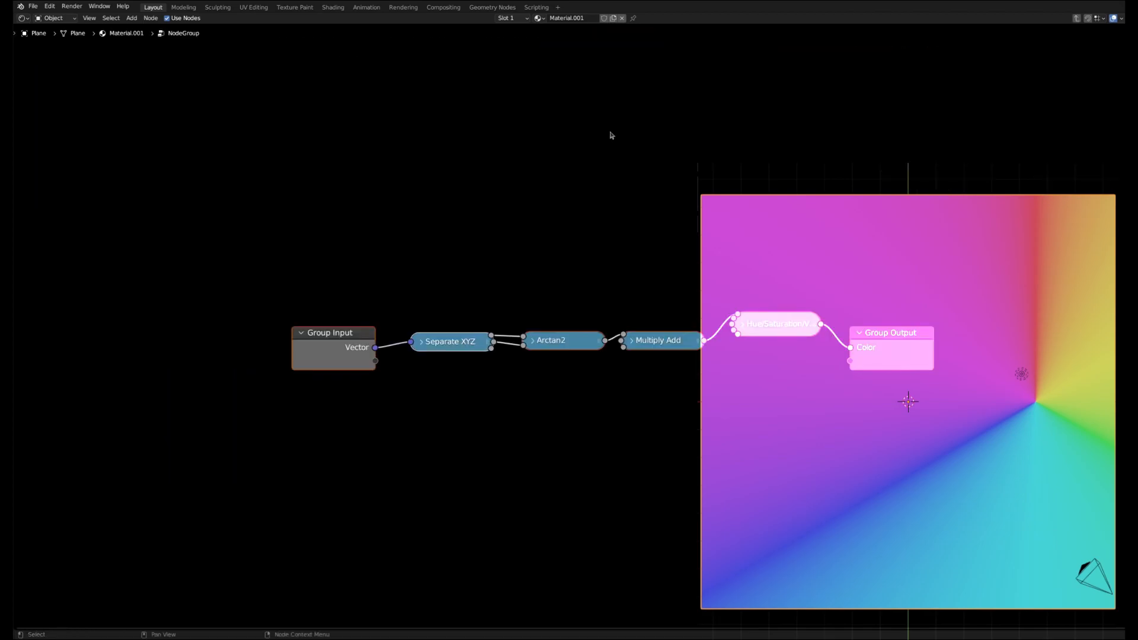
{"action": "left_click", "coordinate": [1077, 18]}
Label the phase colouring group Phase2Color, collapse it and move it next to the Principled BSDF
{"action": "right_click", "coordinate": [473, 76]}
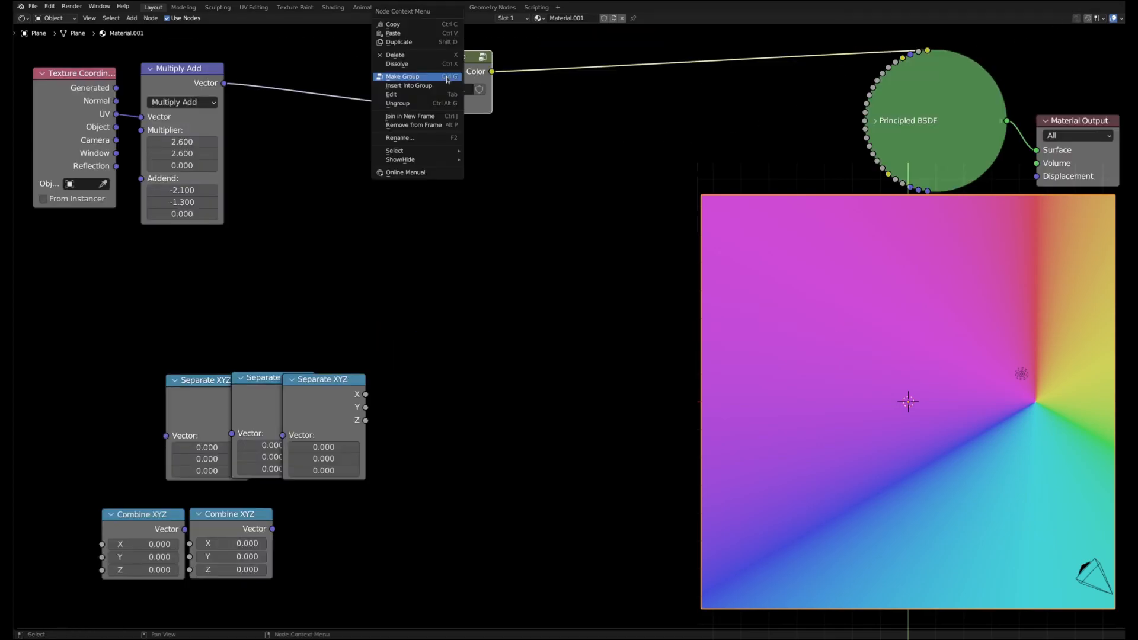
{"action": "left_click", "coordinate": [449, 128]}
{"action": "type", "text": "Phase3"}
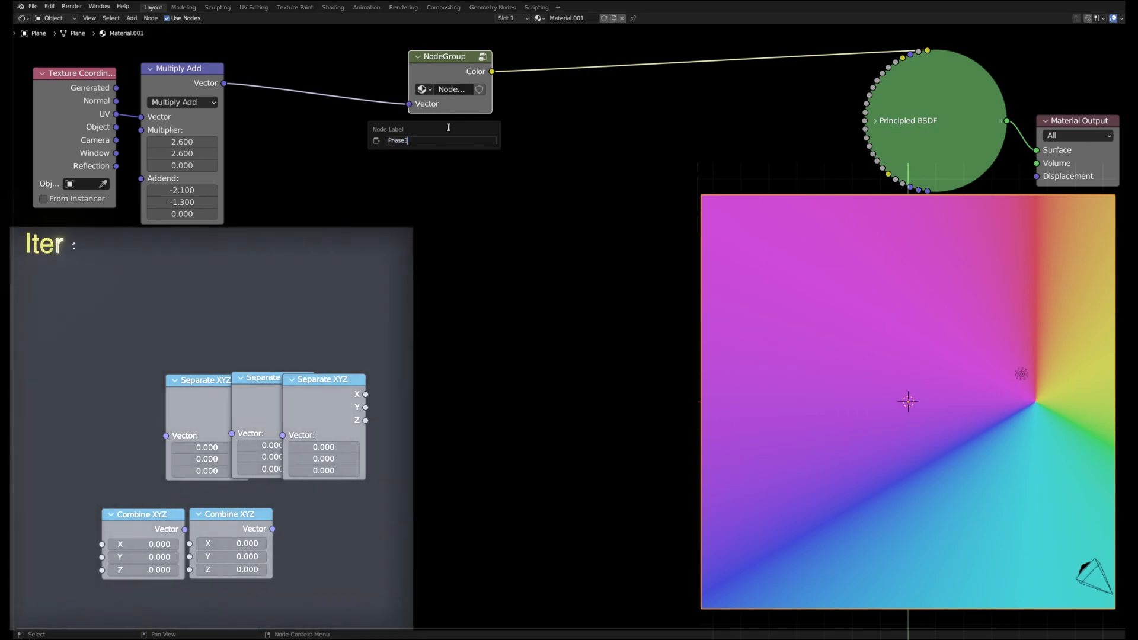
{"action": "key", "text": "BackSpace"}
{"action": "type", "text": "2Color"}
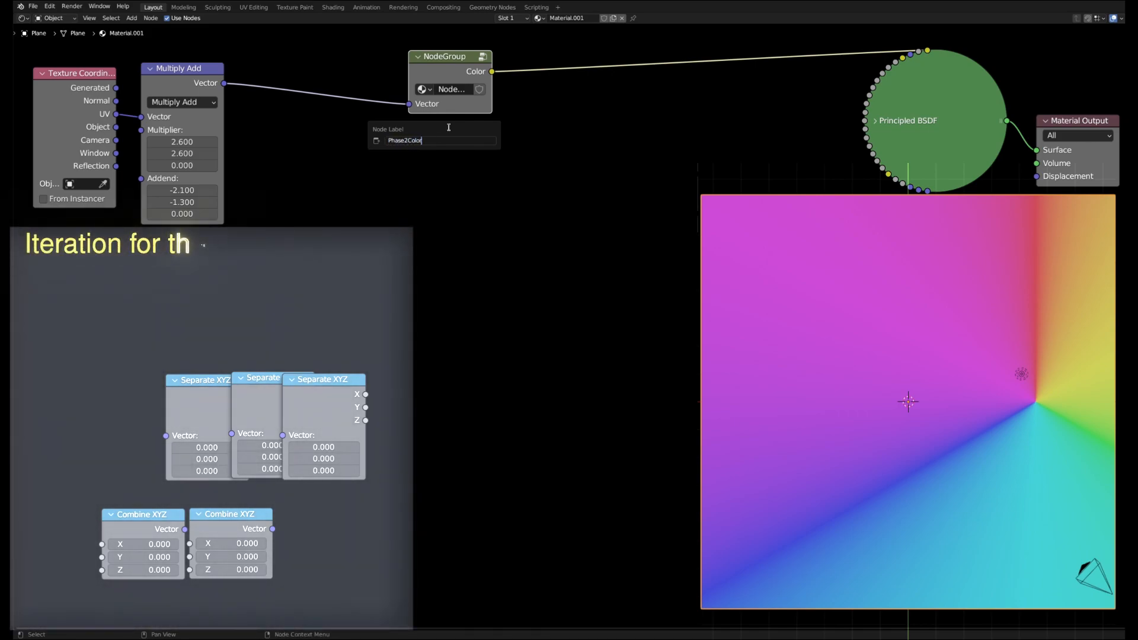
{"action": "key", "text": "Return"}
{"action": "left_click", "coordinate": [417, 56]}
{"action": "left_click_drag", "start_coordinate": [451, 56], "coordinate": [814, 49]}
Feed the Multiply Add vector into a Separate XYZ node and square its X output with a collapsed Multiply math node
{"action": "left_click_drag", "start_coordinate": [199, 380], "coordinate": [288, 106]}
{"action": "left_click_drag", "start_coordinate": [224, 83], "coordinate": [255, 162]}
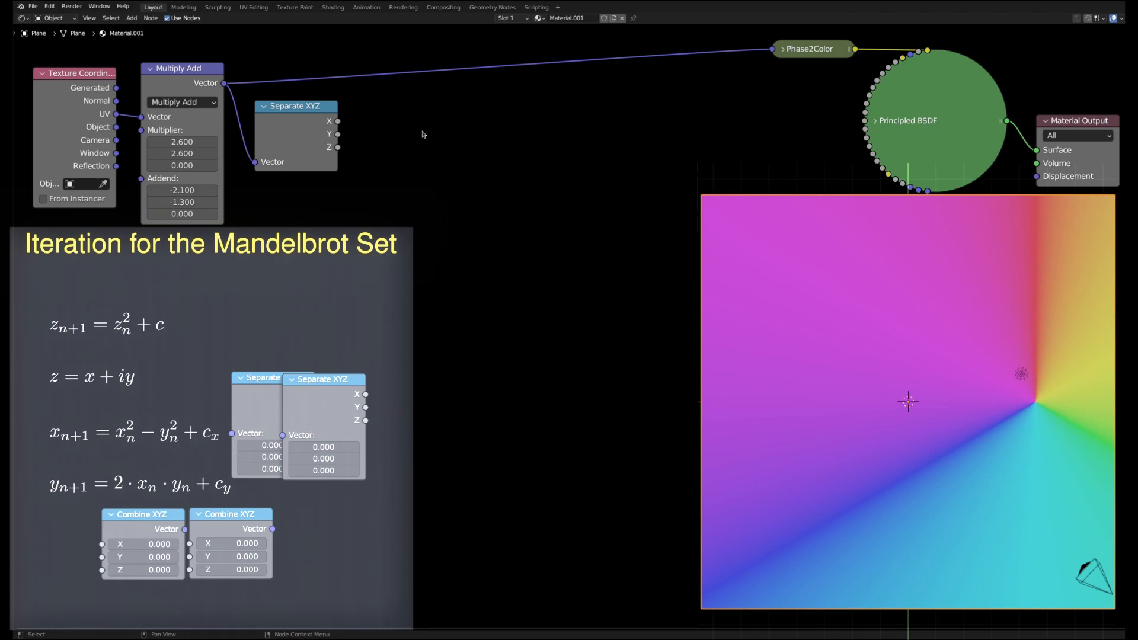
{"action": "key", "text": "shift+a"}
{"action": "mouse_move", "coordinate": [429, 149]}
{"action": "left_click", "coordinate": [466, 213]}
{"action": "left_click", "coordinate": [360, 77]}
{"action": "left_click", "coordinate": [407, 129]}
{"action": "left_click", "coordinate": [401, 187]}
{"action": "left_click_drag", "start_coordinate": [339, 122], "coordinate": [367, 172]}
Duplicate the Multiply node below the first and link the Separate XYZ's Y output to both its inputs
{"action": "left_click", "coordinate": [376, 96]}
{"action": "key", "text": "shift+d"}
{"action": "left_click", "coordinate": [373, 127]}
{"action": "mouse_move", "coordinate": [339, 135]}
{"action": "left_mouse_down"}
{"action": "mouse_move", "coordinate": [355, 125]}
{"action": "mouse_move", "coordinate": [359, 136]}
{"action": "left_mouse_up"}
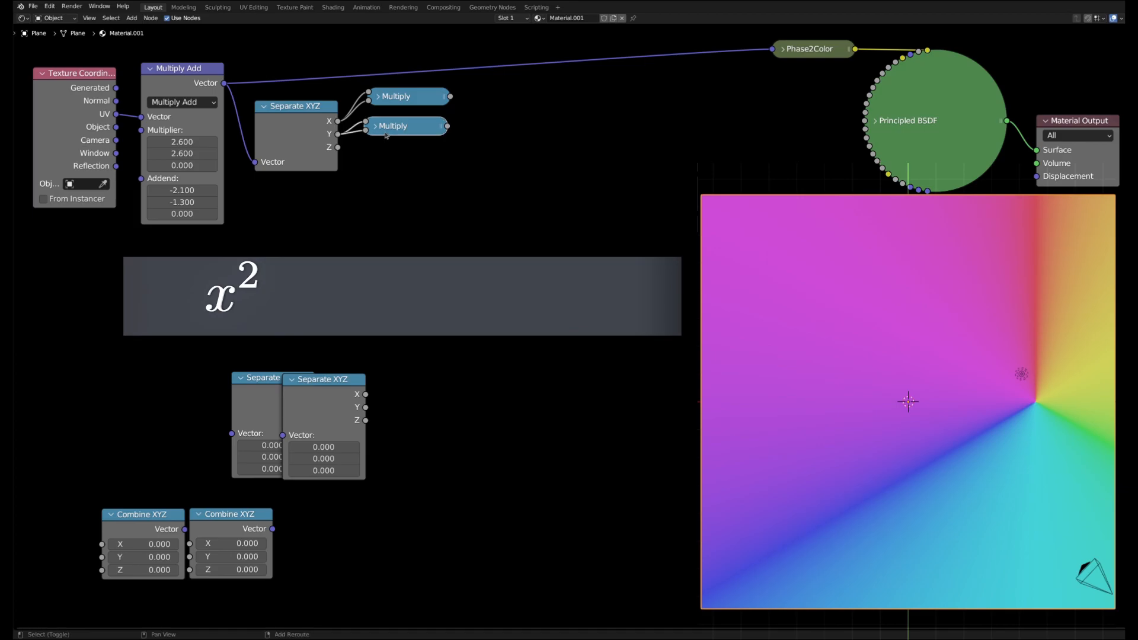
Duplicate a Multiply node as a collapsed Subtract node and connect it to compute x² minus y²
{"action": "key", "text": "shift+d"}
{"action": "left_click", "coordinate": [491, 116]}
{"action": "left_click", "coordinate": [479, 106]}
{"action": "left_click", "coordinate": [497, 139]}
{"action": "left_click", "coordinate": [498, 184]}
{"action": "left_click", "coordinate": [479, 107]}
{"action": "left_click_drag", "start_coordinate": [451, 96], "coordinate": [470, 104]}
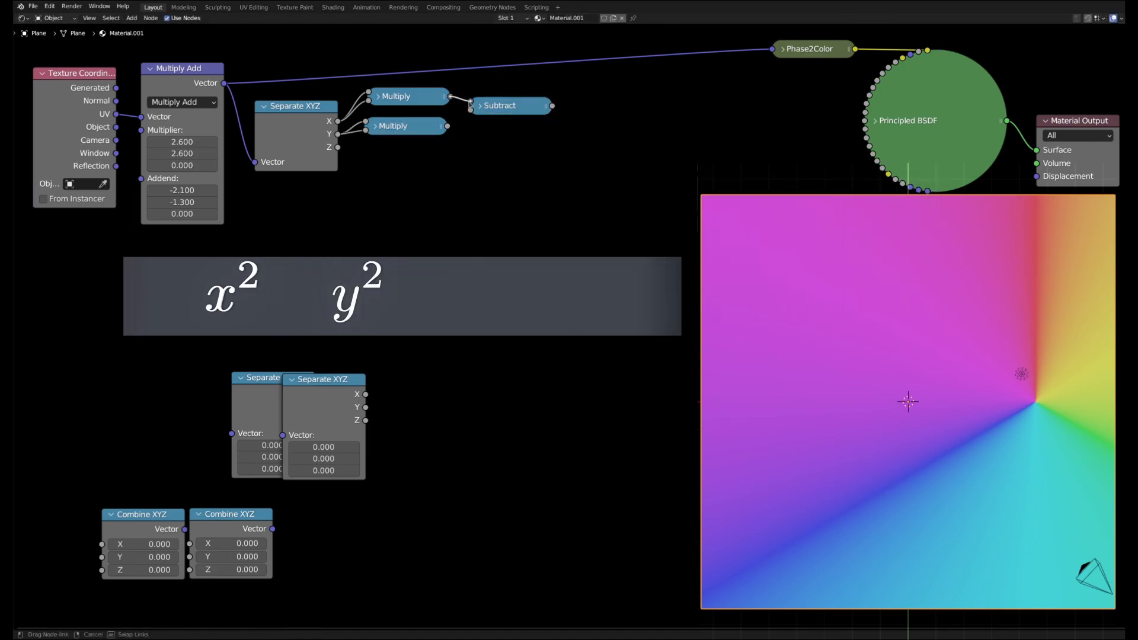
Duplicate the Subtract node beside itself and set the copy's operation to Add
{"action": "left_click", "coordinate": [499, 110]}
{"action": "key", "text": "shift+d"}
{"action": "left_click", "coordinate": [595, 110]}
{"action": "left_click", "coordinate": [577, 107]}
{"action": "left_click", "coordinate": [599, 139]}
{"action": "left_click", "coordinate": [587, 172]}
Feed the Multiply Add vector into a second Separate XYZ node, and add its X output to the Subtract result in the collapsed Add node
{"action": "left_click_drag", "start_coordinate": [264, 378], "coordinate": [292, 198]}
{"action": "left_click_drag", "start_coordinate": [224, 83], "coordinate": [260, 253]}
{"action": "left_click_drag", "start_coordinate": [342, 212], "coordinate": [567, 182]}
{"action": "left_click_drag", "start_coordinate": [553, 107], "coordinate": [568, 169]}
{"action": "left_click", "coordinate": [577, 106]}
Duplicate the Multiply, Subtract and Add chain below the original and link X and Y of the first Separate XYZ to the copied Multiply
{"action": "left_click", "coordinate": [409, 96]}
{"action": "left_click", "coordinate": [497, 109], "text": "shift"}
{"action": "key", "text": "shift+d"}
{"action": "left_click", "coordinate": [521, 182]}
{"action": "mouse_move", "coordinate": [390, 168]}
{"action": "left_mouse_down"}
{"action": "mouse_move", "coordinate": [338, 134]}
{"action": "mouse_move", "coordinate": [390, 178]}
{"action": "left_mouse_up"}
Change the copied Subtract node to Multiply with a value of 2 and collapse it
{"action": "left_click", "coordinate": [501, 181]}
{"action": "left_click", "coordinate": [531, 214]}
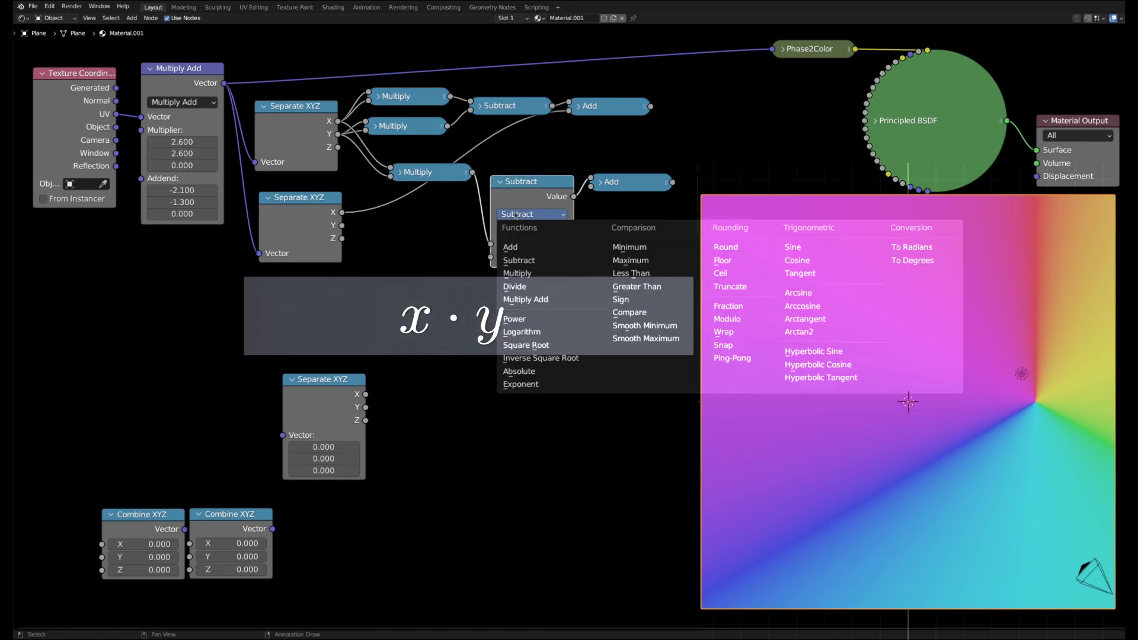
{"action": "left_click", "coordinate": [522, 263]}
{"action": "left_click", "coordinate": [528, 257]}
{"action": "type", "text": "2"}
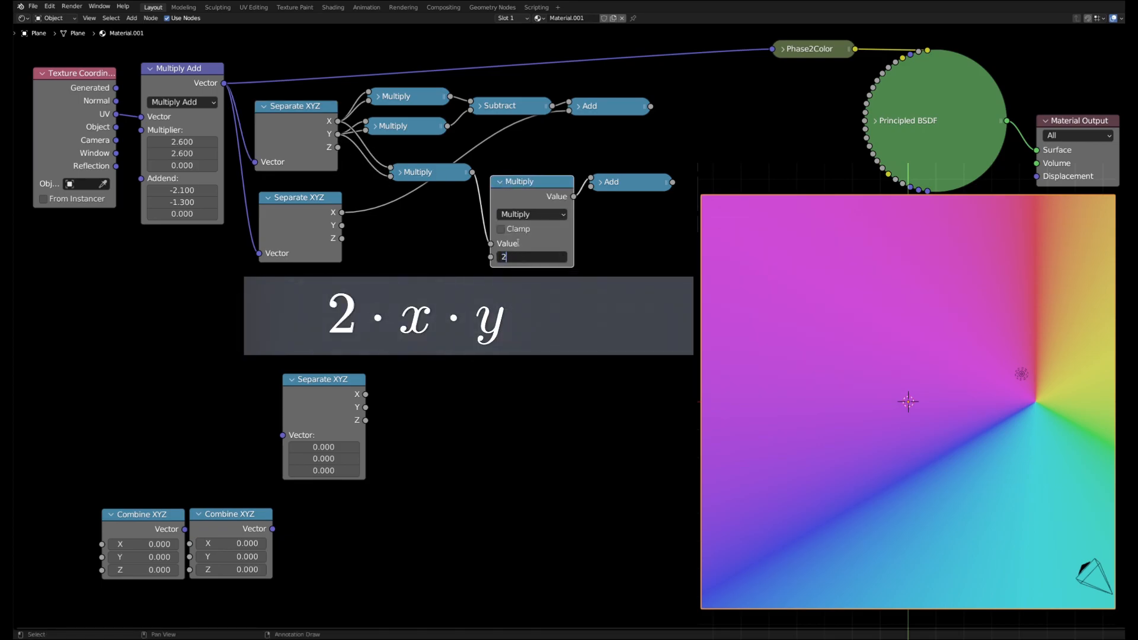
{"action": "key", "text": "Return"}
{"action": "left_click", "coordinate": [500, 182]}
Link the second Separate XYZ's Y to the lower Add, combine both Add results in a Combine XYZ node and feed it into Phase2Color
{"action": "left_click_drag", "start_coordinate": [343, 225], "coordinate": [591, 186]}
{"action": "left_click_drag", "start_coordinate": [110, 529], "coordinate": [670, 122]}
{"action": "left_click_drag", "start_coordinate": [673, 182], "coordinate": [670, 137]}
{"action": "left_click_drag", "start_coordinate": [754, 108], "coordinate": [773, 49]}
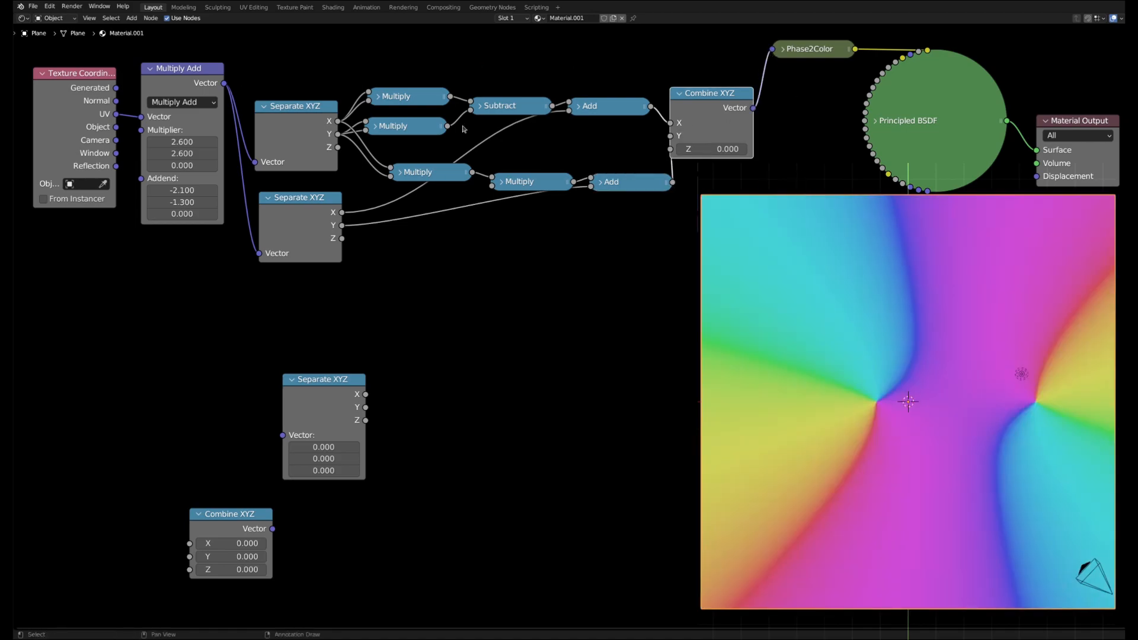
Group the nodes from both Separate XYZ nodes to Combine XYZ, and give the second Separate XYZ its own group input
{"action": "left_click_drag", "start_coordinate": [301, 62], "coordinate": [721, 275]}
{"action": "right_click", "coordinate": [717, 123]}
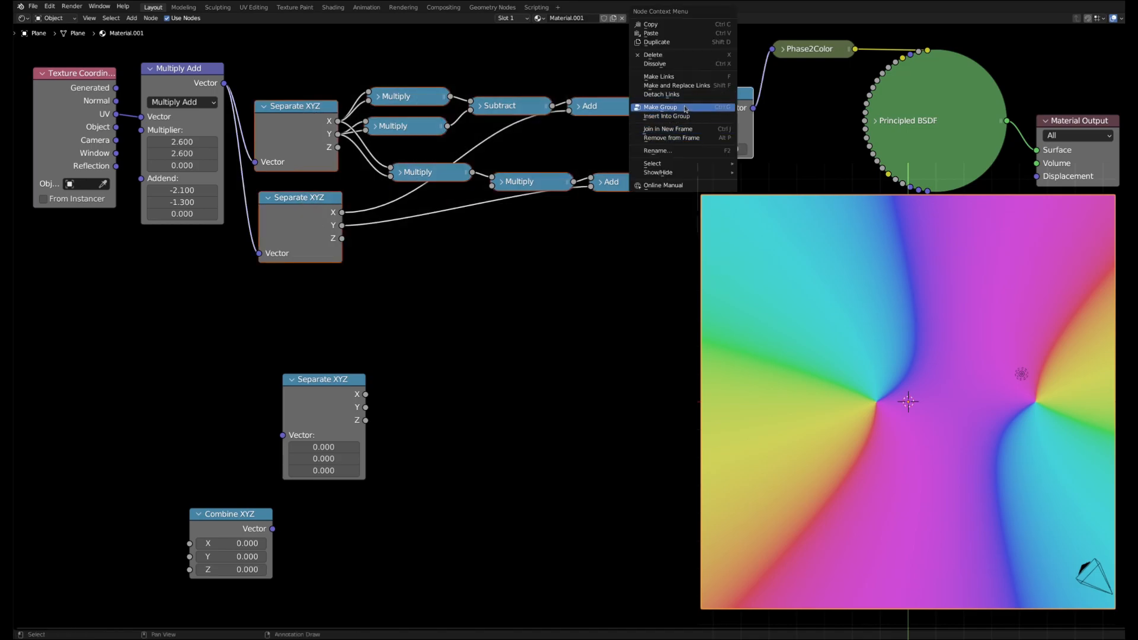
{"action": "left_click", "coordinate": [691, 108]}
{"action": "left_click_drag", "start_coordinate": [188, 142], "coordinate": [177, 123]}
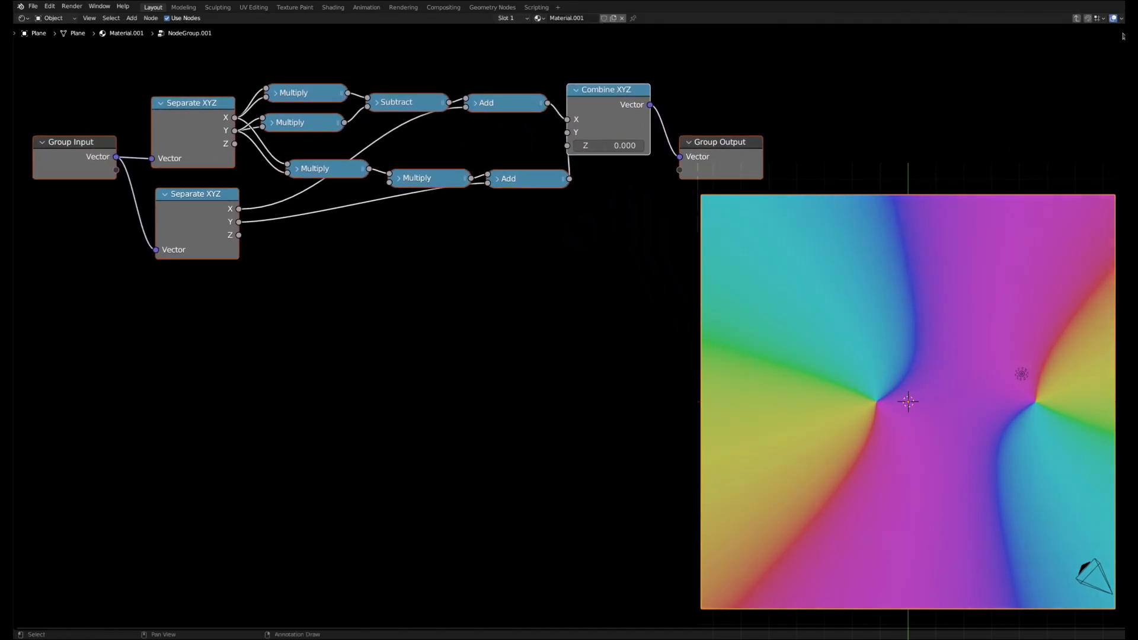
{"action": "key", "text": "n"}
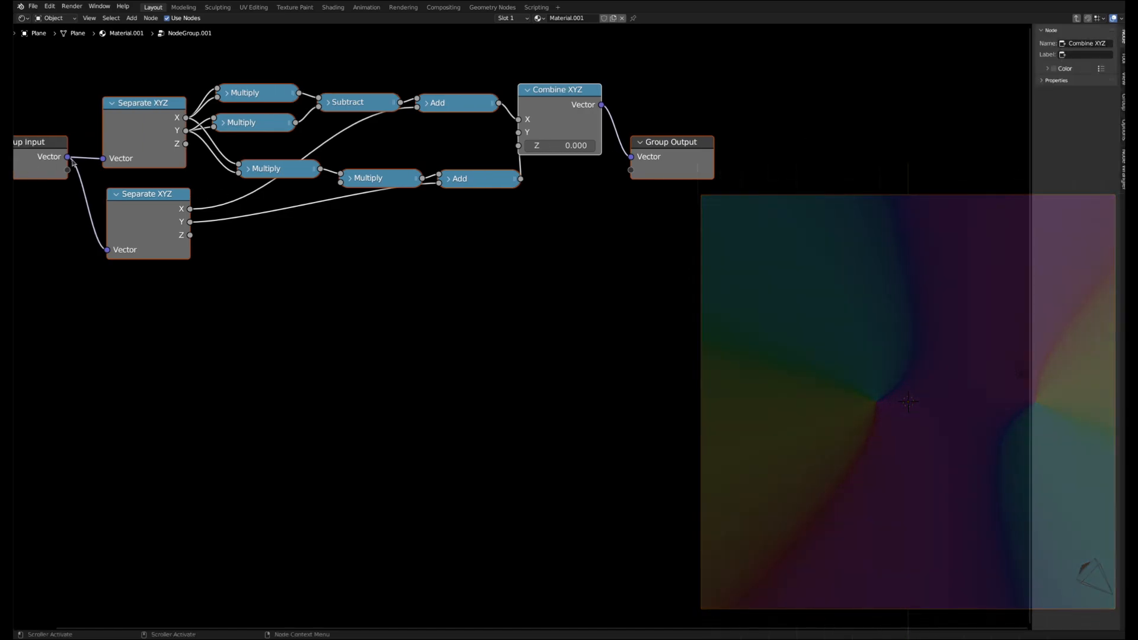
{"action": "left_click_drag", "start_coordinate": [68, 170], "coordinate": [107, 249]}
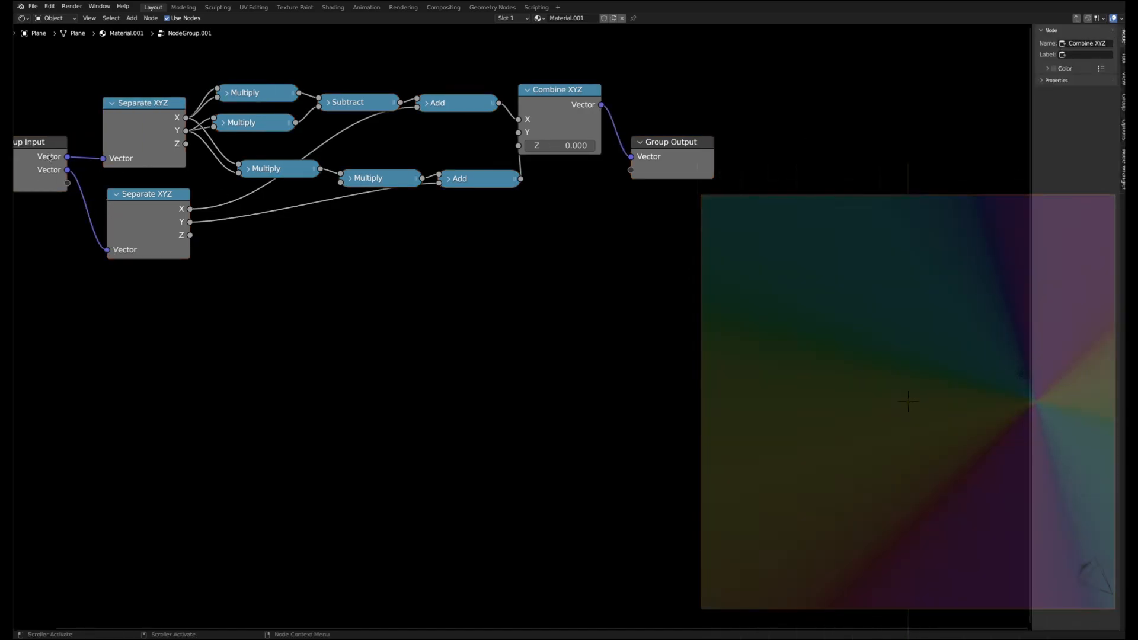
Name the group's inputs z and c and its output z, and return to the main node tree
{"action": "left_click", "coordinate": [1124, 102]}
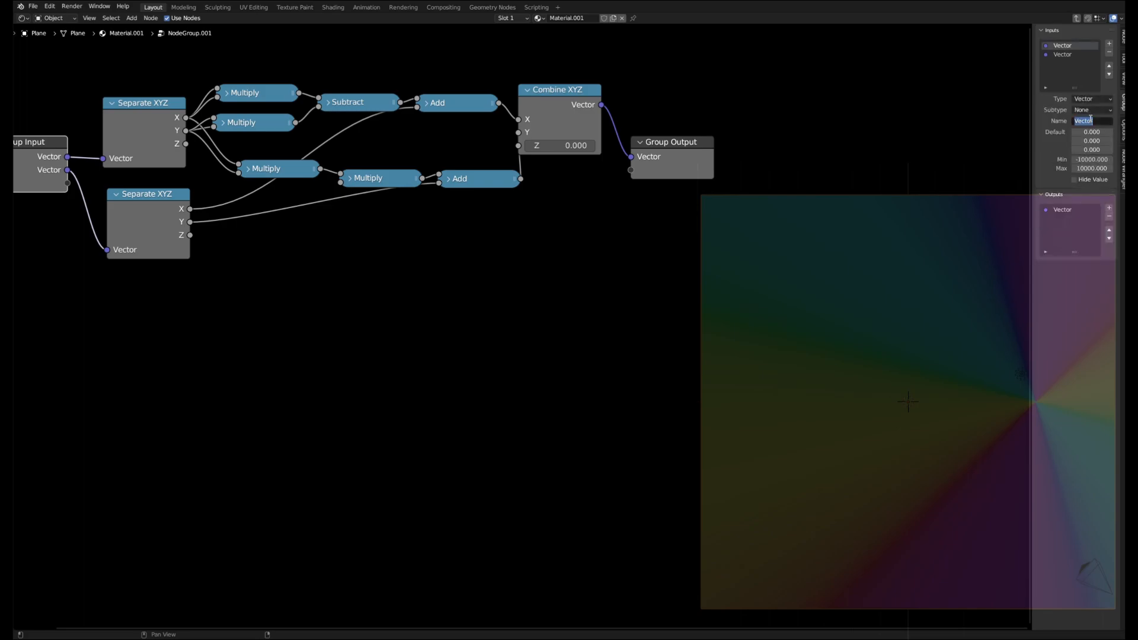
{"action": "left_click", "coordinate": [1076, 54]}
{"action": "left_click", "coordinate": [1092, 120]}
{"action": "type", "text": "z"}
{"action": "key", "text": "Return"}
{"action": "left_click_drag", "start_coordinate": [1032, 259], "coordinate": [1104, 257]}
{"action": "key", "text": "Tab"}
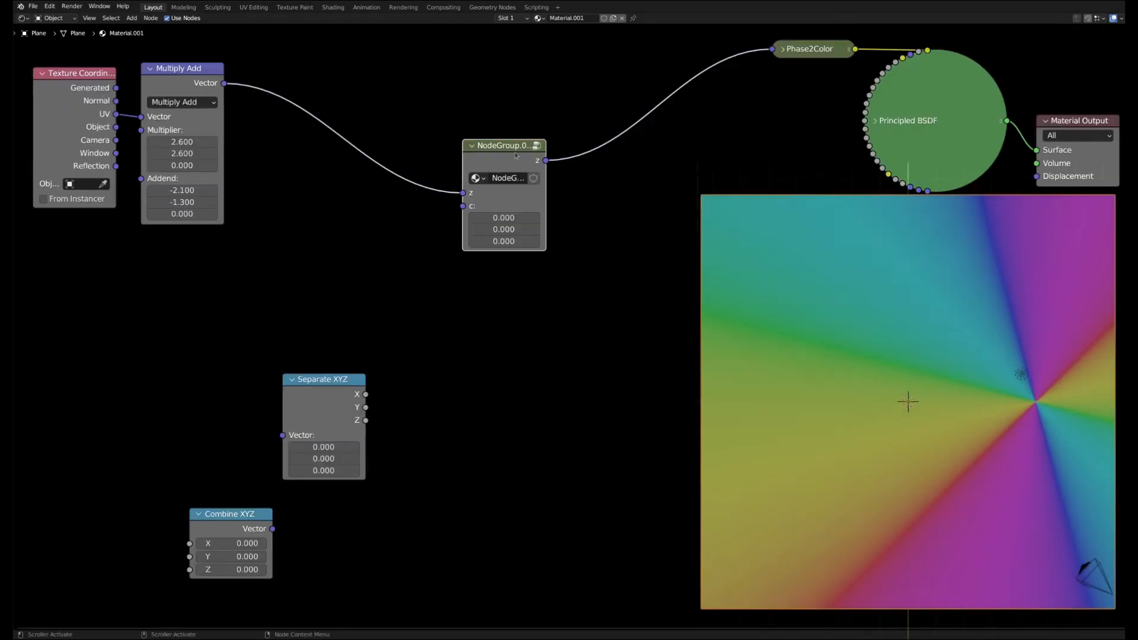
Label the new group node Iteration, collapse it and place it beside the Multiply Add node
{"action": "right_click", "coordinate": [520, 154]}
{"action": "left_click", "coordinate": [485, 213]}
{"action": "type", "text": "Iterat"}
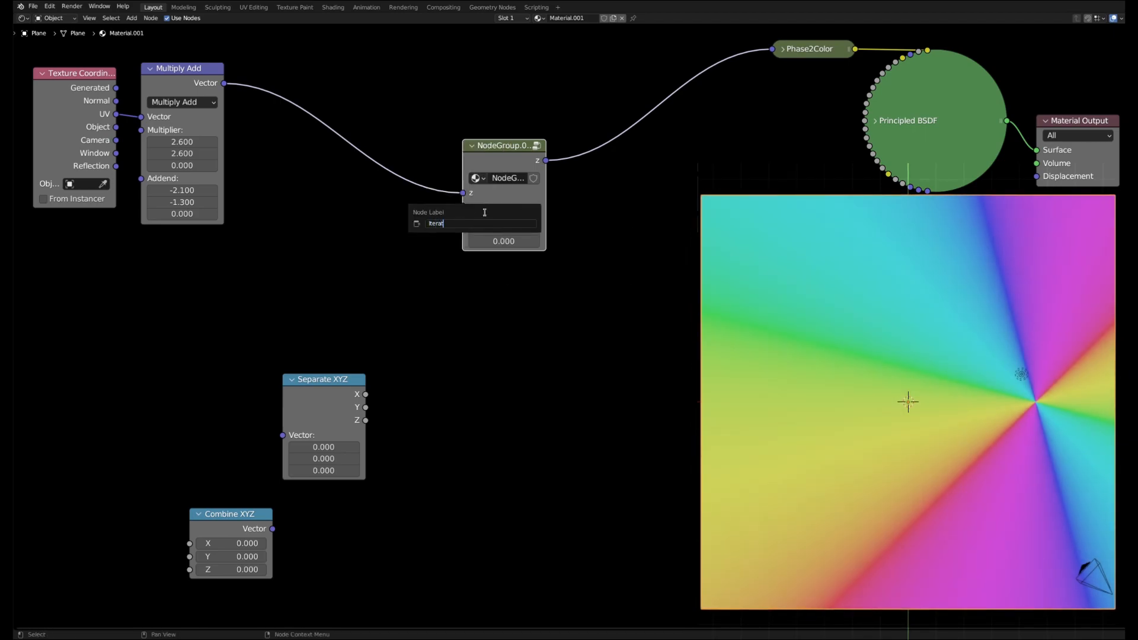
{"action": "type", "text": "ion"}
{"action": "key", "text": "Return"}
{"action": "key", "text": "h"}
{"action": "left_click_drag", "start_coordinate": [484, 145], "coordinate": [248, 85]}
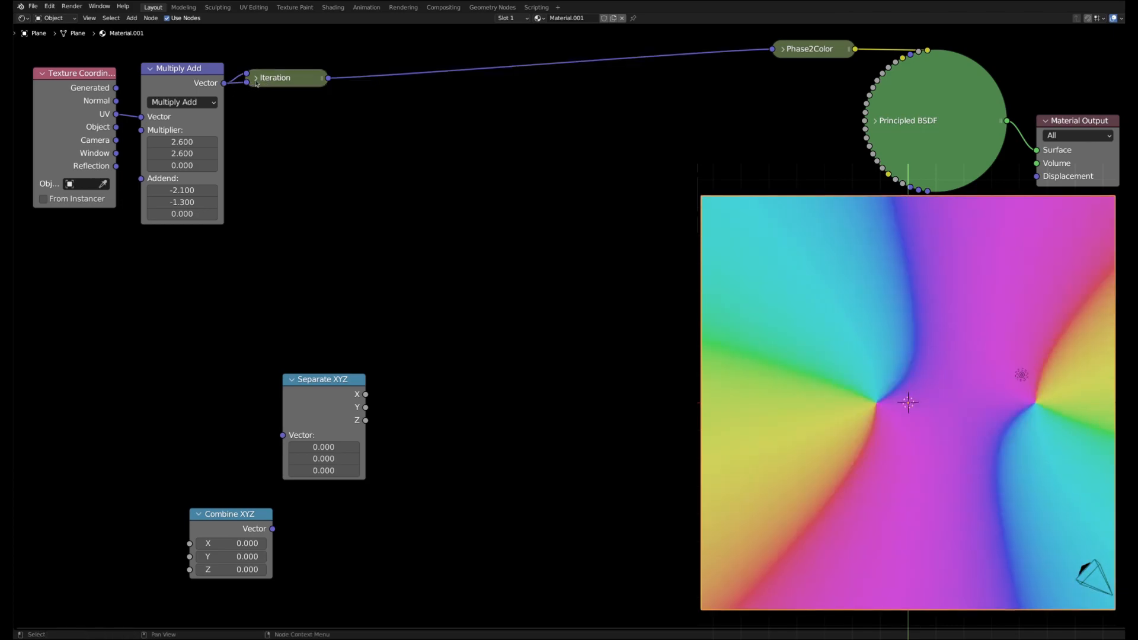
Duplicate the Iteration node four times and insert the copies in series before Phase2Color
{"action": "left_click", "coordinate": [264, 85]}
{"action": "key", "text": "shift+d"}
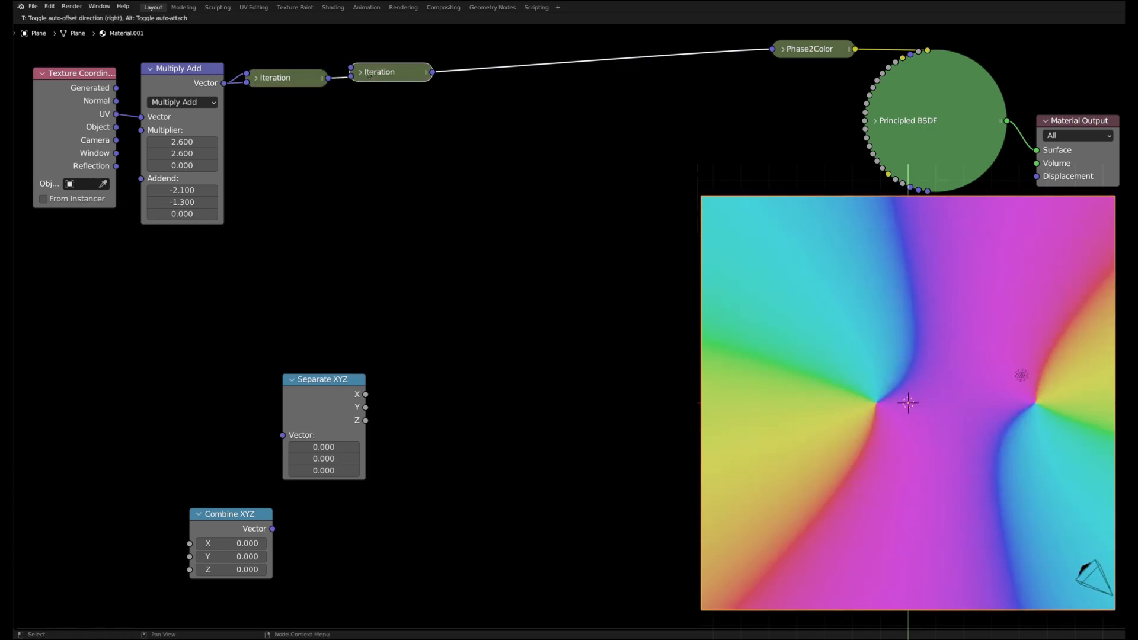
{"action": "left_click", "coordinate": [403, 79]}
{"action": "key", "text": "shift+d"}
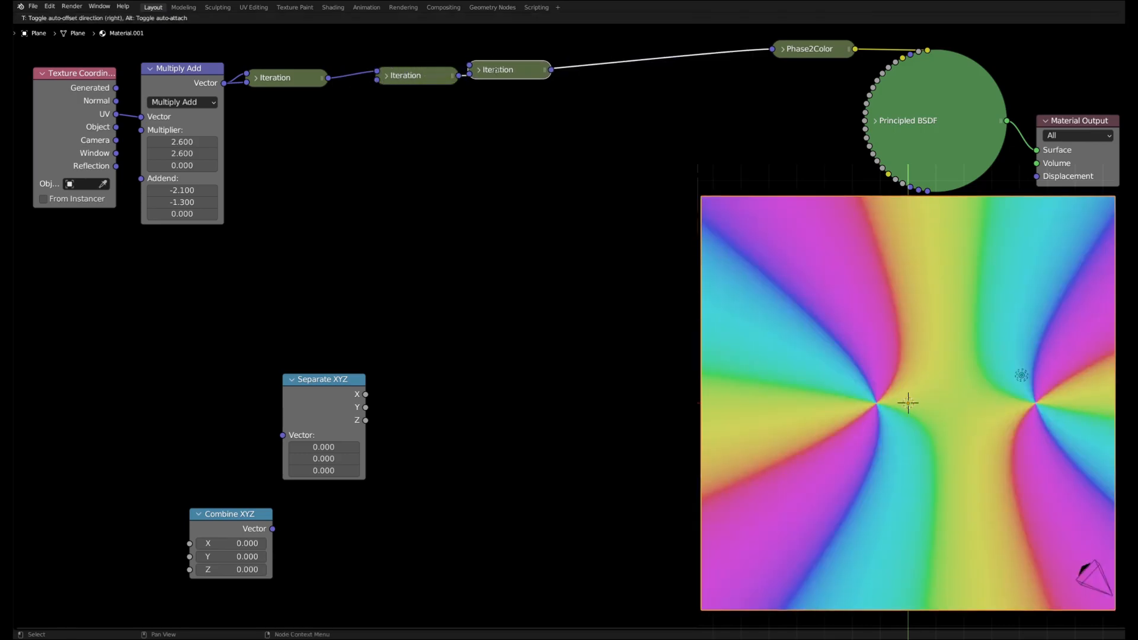
{"action": "left_click", "coordinate": [533, 74]}
{"action": "key", "text": "shift+d"}
{"action": "left_click", "coordinate": [631, 61]}
{"action": "key", "text": "shift+d"}
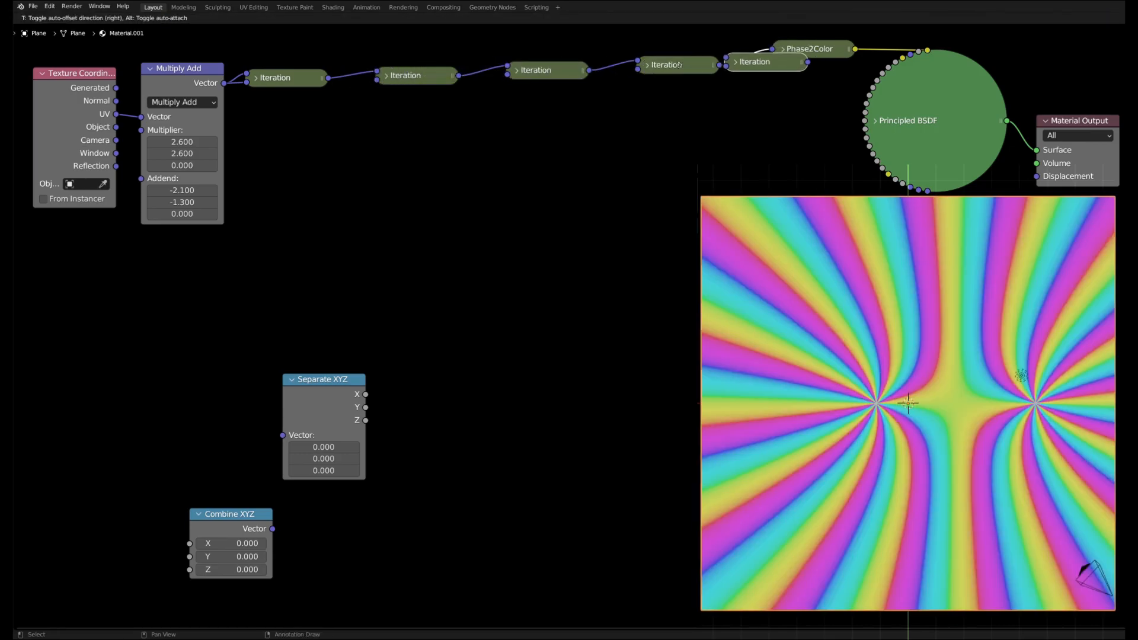
{"action": "left_click", "coordinate": [764, 61]}
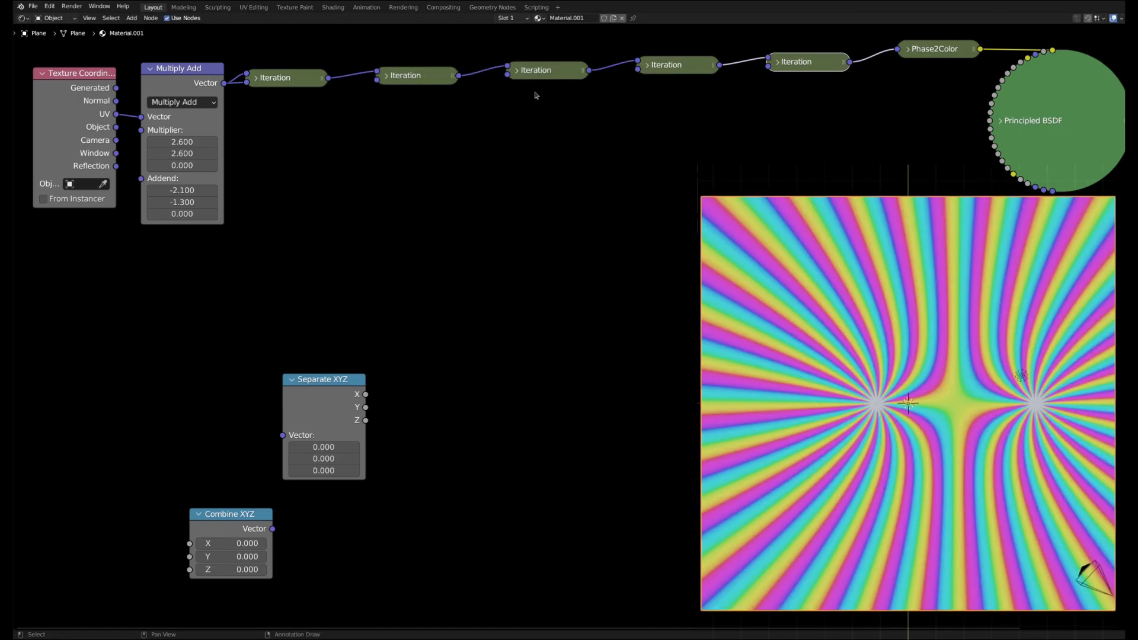
Link the Multiply Add vector to the c input of each of the four copied Iteration nodes
{"action": "left_click_drag", "start_coordinate": [223, 86], "coordinate": [358, 85]}
{"action": "left_click_drag", "start_coordinate": [222, 85], "coordinate": [632, 71]}
{"action": "left_click", "coordinate": [224, 87]}
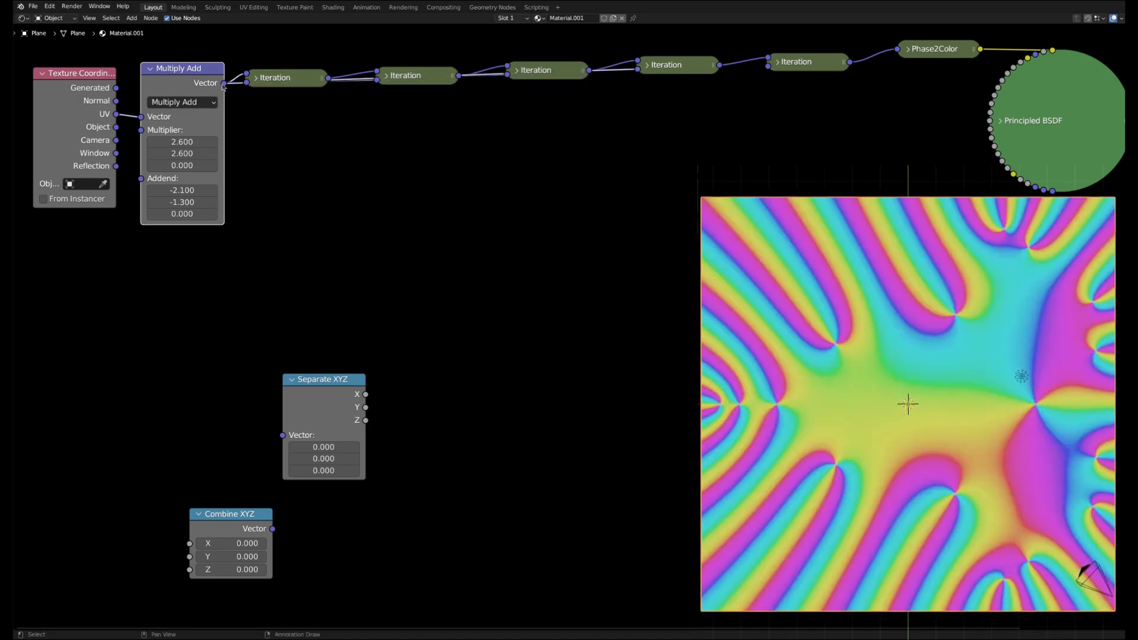
{"action": "left_click_drag", "start_coordinate": [391, 116], "coordinate": [331, 112]}
{"action": "left_click", "coordinate": [222, 86]}
{"action": "left_click_drag", "start_coordinate": [638, 70], "coordinate": [223, 87]}
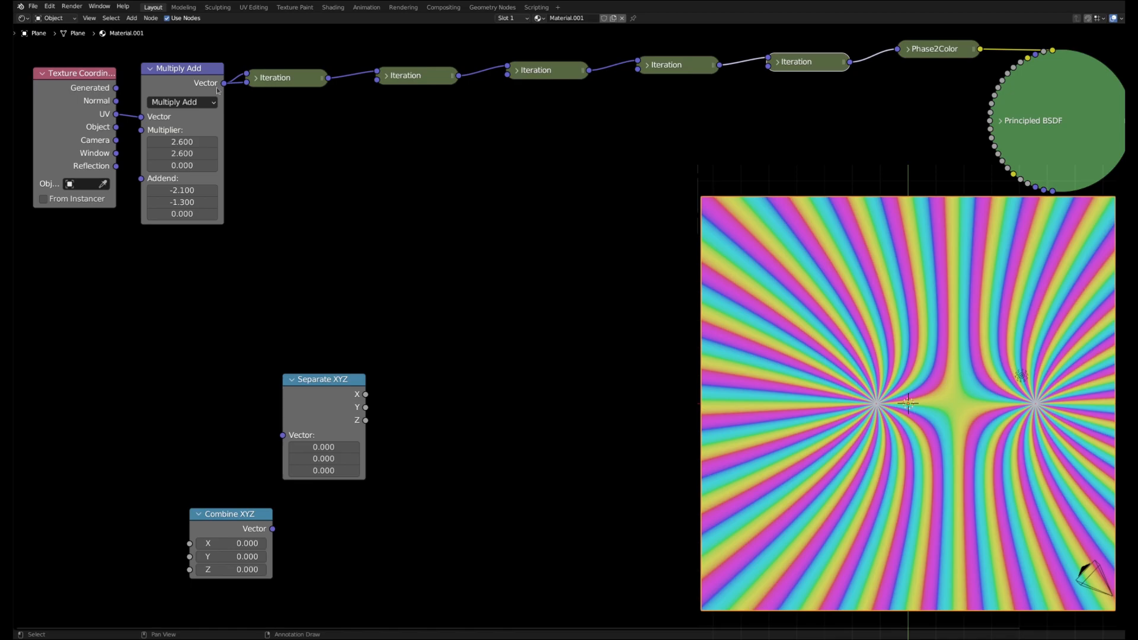
{"action": "left_click_drag", "start_coordinate": [223, 84], "coordinate": [443, 80]}
{"action": "left_click_drag", "start_coordinate": [224, 83], "coordinate": [638, 69]}
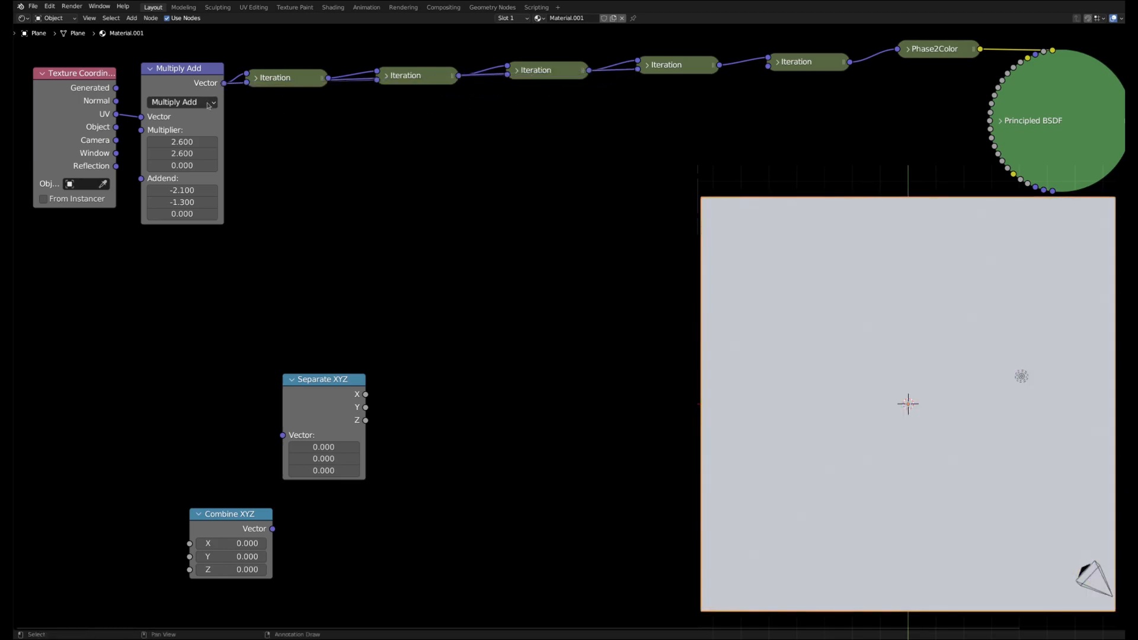
{"action": "left_click", "coordinate": [224, 87]}
{"action": "left_click_drag", "start_coordinate": [349, 115], "coordinate": [769, 66]}
Group the four copied Iteration nodes and place the group after the first Iteration node
{"action": "left_click_drag", "start_coordinate": [354, 43], "coordinate": [843, 102]}
{"action": "key", "text": "ctrl+g"}
{"action": "key", "text": "Tab"}
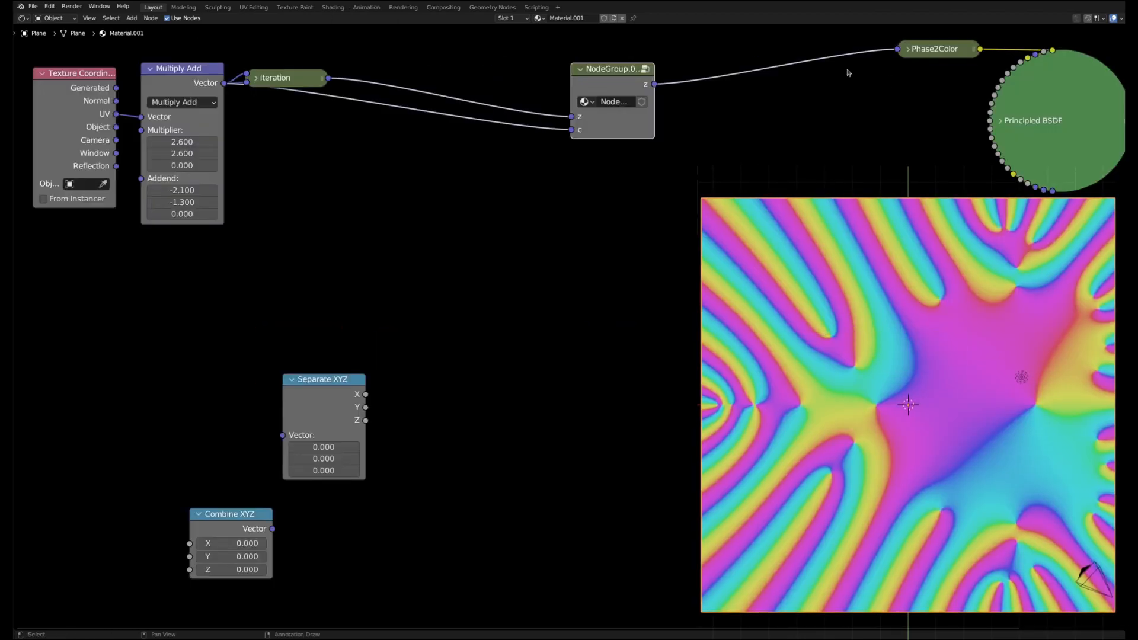
{"action": "left_click_drag", "start_coordinate": [571, 100], "coordinate": [350, 134]}
Label the new group node 4Iterations and collapse it
{"action": "right_click", "coordinate": [349, 133]}
{"action": "left_click", "coordinate": [343, 174]}
{"action": "type", "text": "4"}
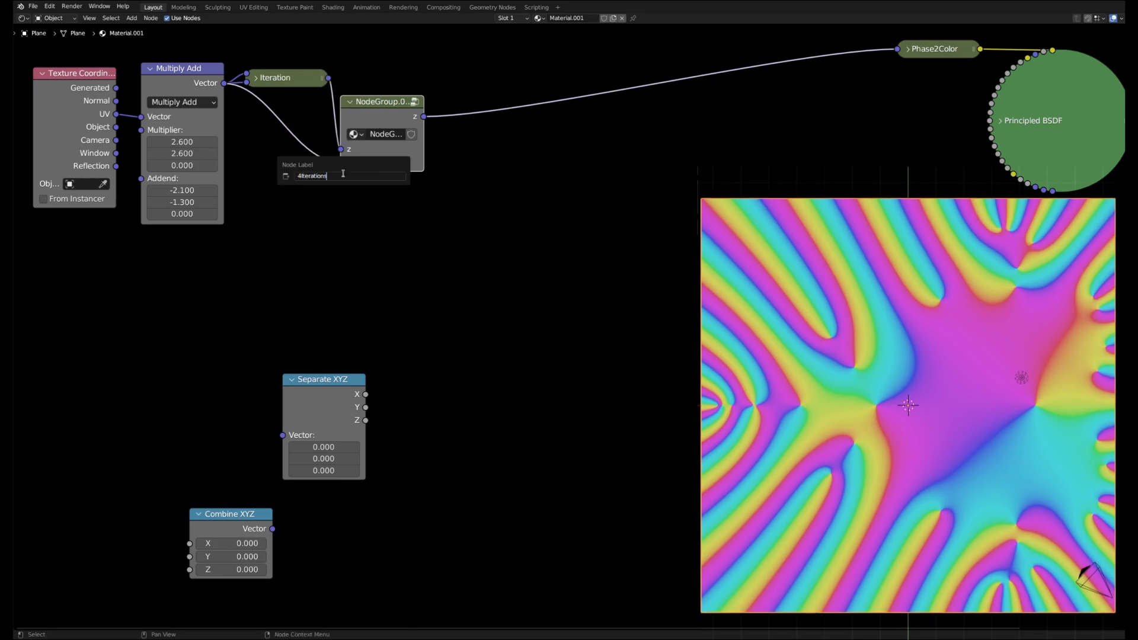
{"action": "type", "text": "Iterations"}
{"action": "key", "text": "Return"}
{"action": "left_click", "coordinate": [351, 102]}
Duplicate the 4Iterations node four times and insert the copies in series before Phase2Color
{"action": "key", "text": "shift+d"}
{"action": "left_click", "coordinate": [462, 110]}
{"action": "key", "text": "shift+d"}
{"action": "left_click", "coordinate": [554, 108]}
{"action": "key", "text": "shift+d"}
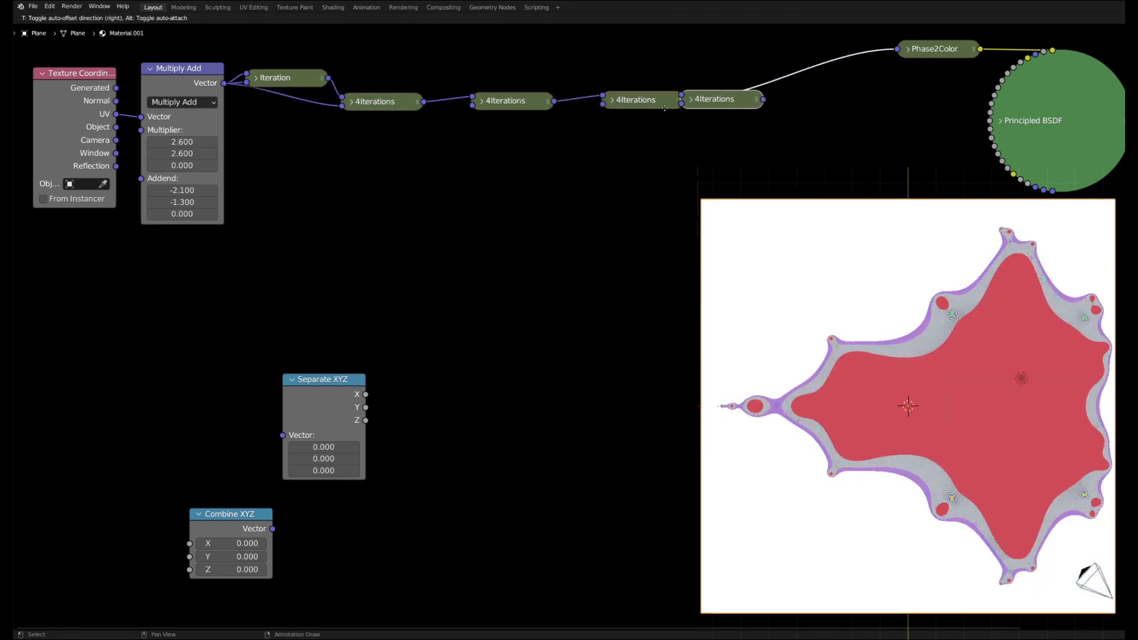
{"action": "left_click", "coordinate": [641, 102]}
{"action": "key", "text": "shift+d"}
{"action": "left_click", "coordinate": [734, 85]}
Link the Multiply Add vector to the c inputs of the copied 4Iterations nodes
{"action": "left_click_drag", "start_coordinate": [225, 84], "coordinate": [474, 106]}
{"action": "left_click_drag", "start_coordinate": [225, 83], "coordinate": [602, 105]}
{"action": "left_click_drag", "start_coordinate": [225, 83], "coordinate": [860, 83]}
Group all five 4Iterations nodes into one group and return to the main node tree
{"action": "left_click_drag", "start_coordinate": [361, 66], "coordinate": [912, 130]}
{"action": "right_click", "coordinate": [760, 95]}
{"action": "left_click", "coordinate": [728, 108]}
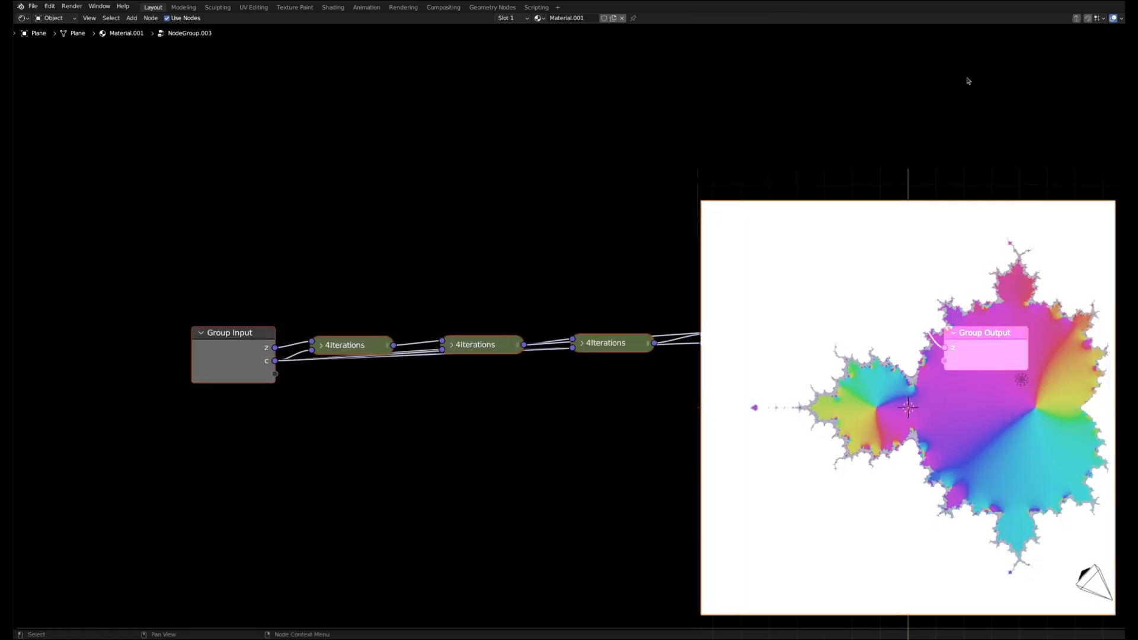
{"action": "key", "text": "Tab"}
Label the group of 4Iterations nodes 20Iterations, collapse it and place it beside the Iteration node
{"action": "key", "text": "F2"}
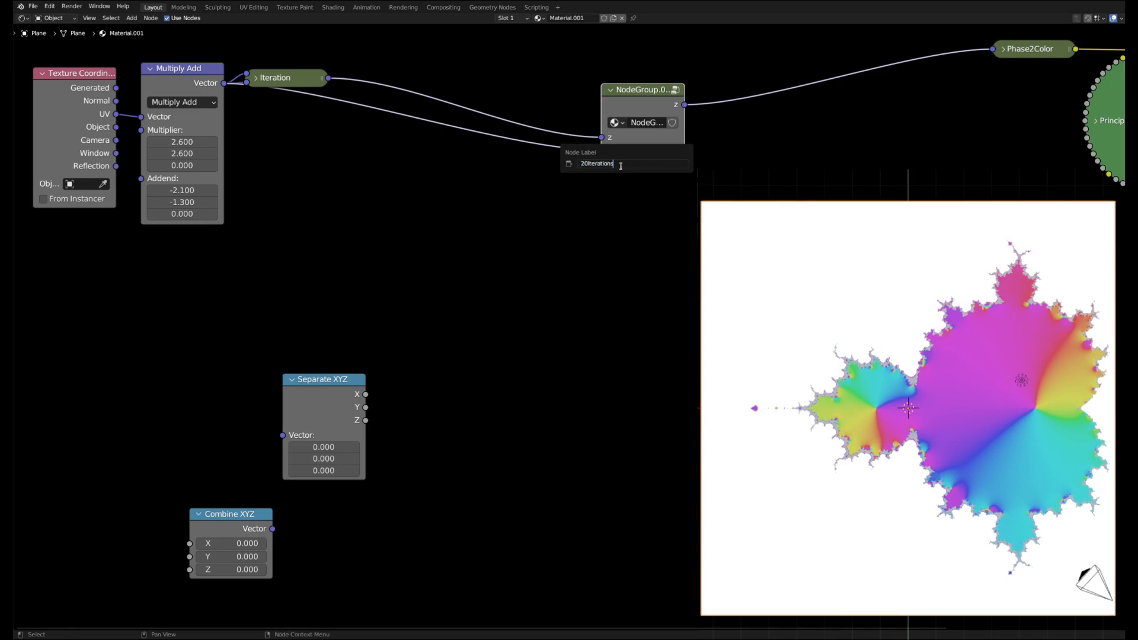
{"action": "key", "text": "Return"}
{"action": "key", "text": "h"}
{"action": "left_click_drag", "start_coordinate": [641, 91], "coordinate": [406, 83]}
Move the Phase2Color, Principled BSDF and Material Output nodes closer to the iteration nodes
{"action": "scroll", "coordinate": [920, 137], "scroll_direction": "down", "scroll_amount": 3}
{"action": "left_click_drag", "start_coordinate": [904, 88], "coordinate": [1121, 244]}
{"action": "left_click_drag", "start_coordinate": [940, 106], "coordinate": [821, 117]}
{"action": "scroll", "coordinate": [628, 267], "scroll_direction": "up", "scroll_amount": 2}
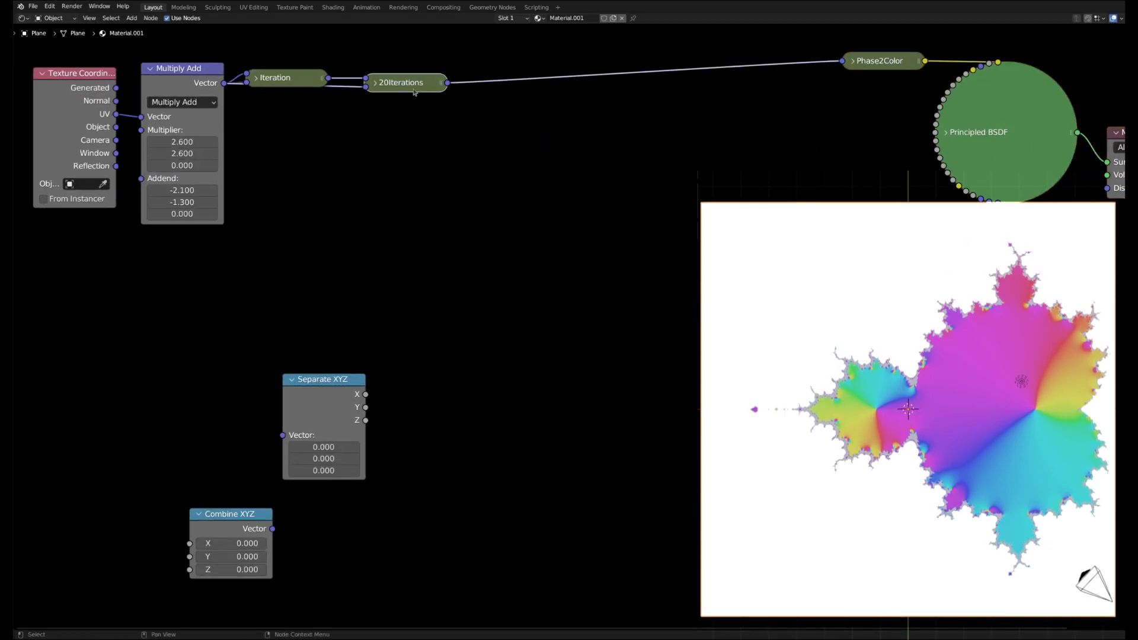
Duplicate the 20Iterations node twice in series before Phase2Color and link the Multiply Add vector to the copies' c inputs
{"action": "key", "text": "shift+d"}
{"action": "left_click", "coordinate": [544, 92]}
{"action": "key", "text": "shift+d"}
{"action": "left_click", "coordinate": [675, 86]}
{"action": "left_click_drag", "start_coordinate": [225, 83], "coordinate": [497, 88]}
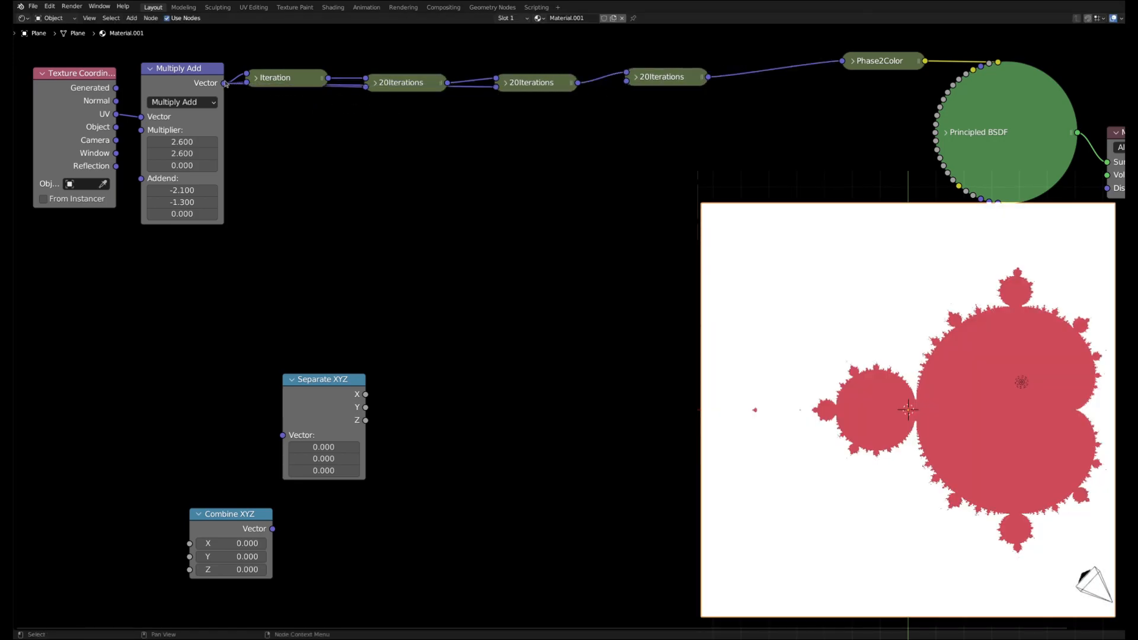
Open the Phase2Color group for editing and move its nodes up, clear of the rendered plane
{"action": "left_click", "coordinate": [880, 60]}
{"action": "key", "text": "Tab"}
{"action": "left_click_drag", "start_coordinate": [205, 285], "coordinate": [947, 419]}
{"action": "key", "text": "g"}
{"action": "left_click", "coordinate": [720, 194]}
Duplicate the Separate XYZ node below the original and link the group's Vector input to the copy
{"action": "left_click", "coordinate": [207, 118]}
{"action": "key", "text": "g"}
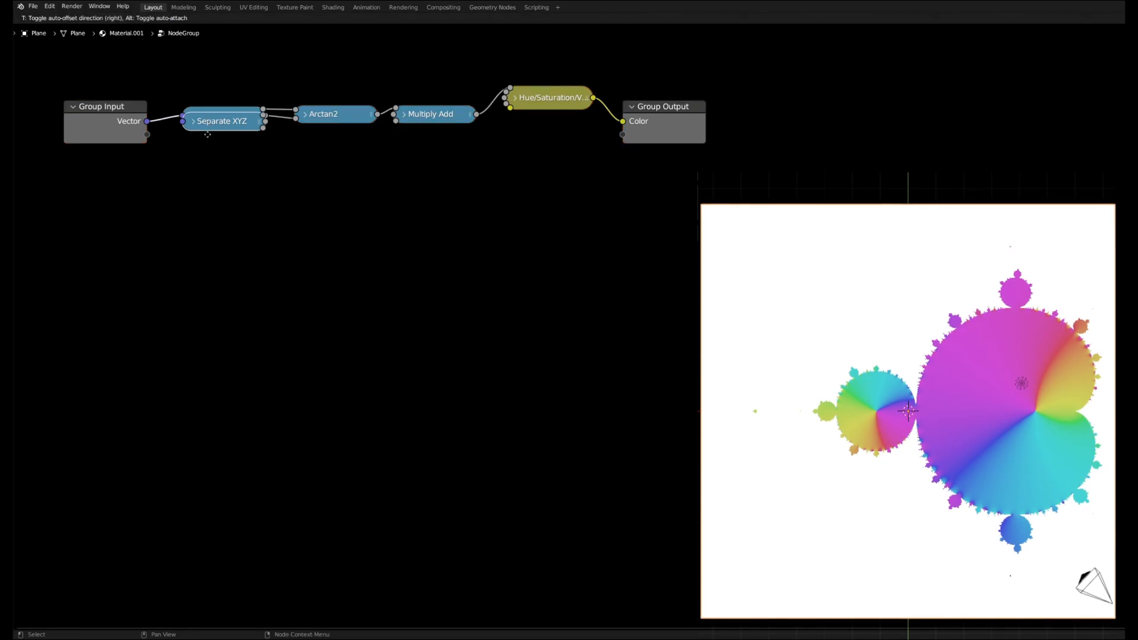
{"action": "left_click", "coordinate": [207, 163]}
{"action": "left_click_drag", "start_coordinate": [147, 121], "coordinate": [183, 160]}
Add a Combine XYZ node and link the copied Separate XYZ's X and Y outputs to its X and Y inputs
{"action": "key", "text": "shift+a"}
{"action": "mouse_move", "coordinate": [214, 168]}
{"action": "left_click", "coordinate": [251, 200]}
{"action": "left_click", "coordinate": [287, 149]}
{"action": "left_click_drag", "start_coordinate": [262, 154], "coordinate": [287, 185]}
{"action": "left_click_drag", "start_coordinate": [265, 161], "coordinate": [287, 198]}
Add a Vector Math node set to Length and feed it the Combine XYZ vector
{"action": "key", "text": "shift+a"}
{"action": "mouse_move", "coordinate": [324, 172]}
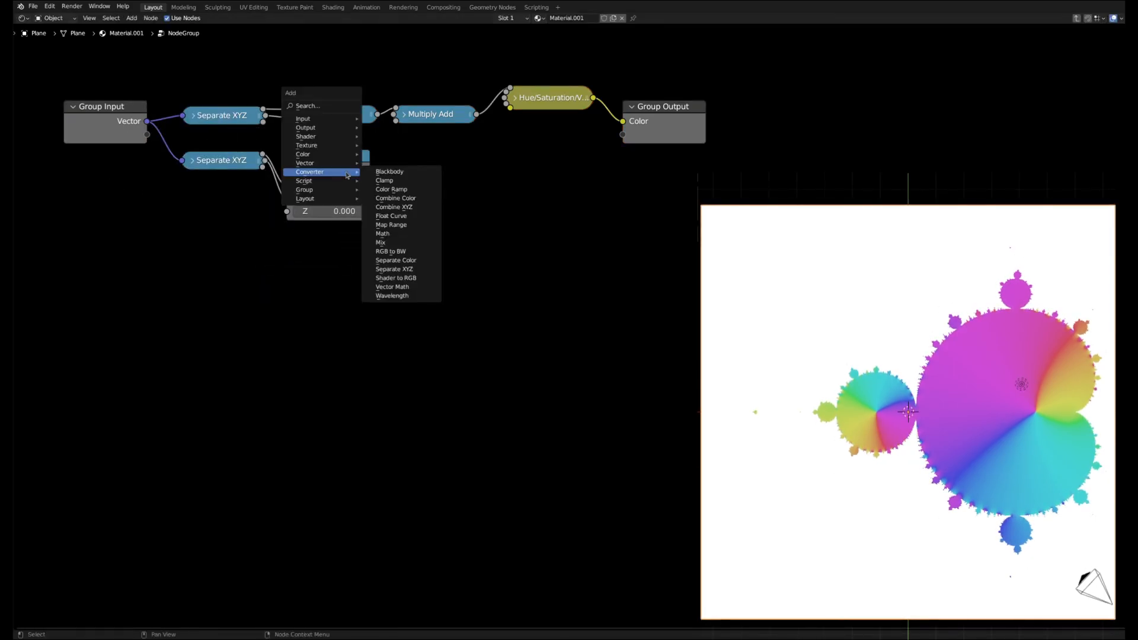
{"action": "left_click", "coordinate": [393, 287]}
{"action": "left_click", "coordinate": [386, 151]}
{"action": "left_click", "coordinate": [414, 192]}
{"action": "left_click", "coordinate": [412, 376]}
{"action": "left_click_drag", "start_coordinate": [371, 172], "coordinate": [386, 206]}
Add a Math node set to Less Than, feed it the Length value and set its threshold to 2
{"action": "key", "text": "shift+a"}
{"action": "mouse_move", "coordinate": [380, 192]}
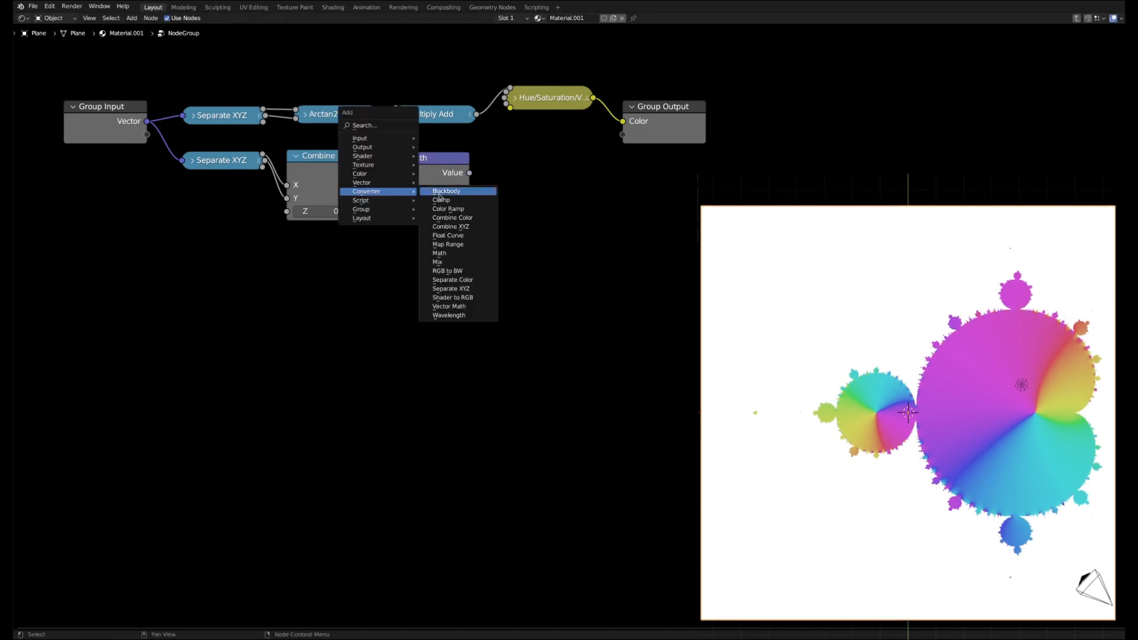
{"action": "left_click", "coordinate": [439, 253]}
{"action": "left_click", "coordinate": [498, 159]}
{"action": "left_click", "coordinate": [522, 190]}
{"action": "left_click", "coordinate": [617, 261]}
{"action": "left_click_drag", "start_coordinate": [470, 173], "coordinate": [481, 220]}
{"action": "double_click", "coordinate": [517, 233]}
{"action": "type", "text": "2"}
{"action": "key", "text": "Return"}
Link the Less Than output to the Saturation and Value inputs of the expanded Hue/Saturation/Value node and leave the group
{"action": "left_click", "coordinate": [515, 98]}
{"action": "left_click_drag", "start_coordinate": [495, 168], "coordinate": [460, 261]}
{"action": "left_click_drag", "start_coordinate": [528, 265], "coordinate": [504, 140]}
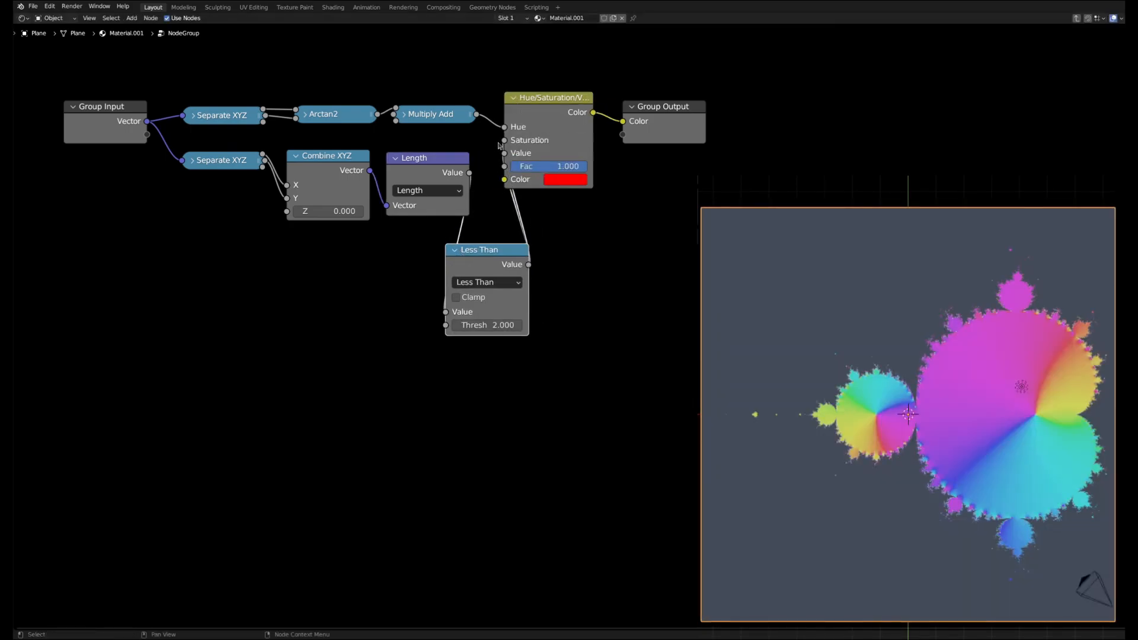
{"action": "left_click", "coordinate": [1078, 20]}
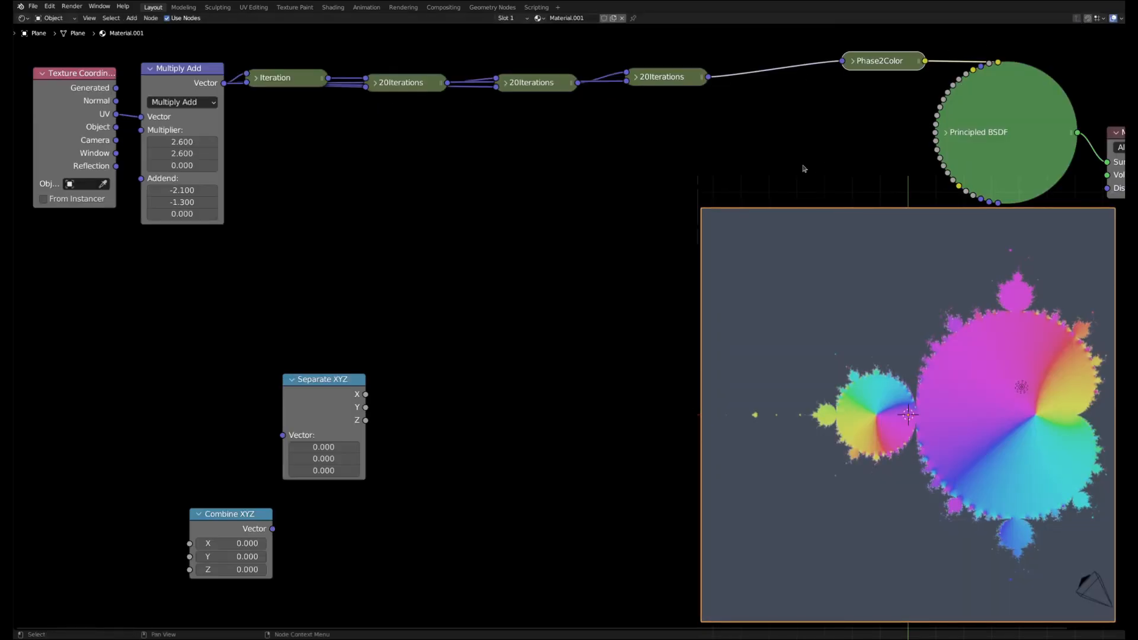
In the Iteration group, duplicate the lower Separate XYZ node below it and link the z input to the copy
{"action": "left_click", "coordinate": [293, 82]}
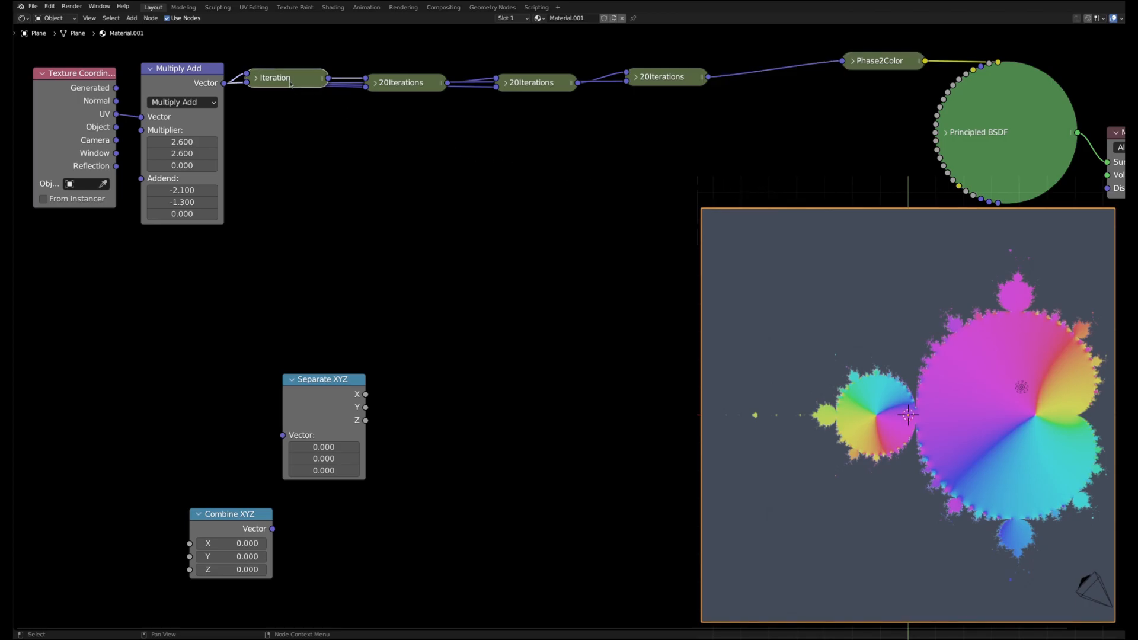
{"action": "right_click", "coordinate": [286, 95]}
{"action": "left_click", "coordinate": [285, 95]}
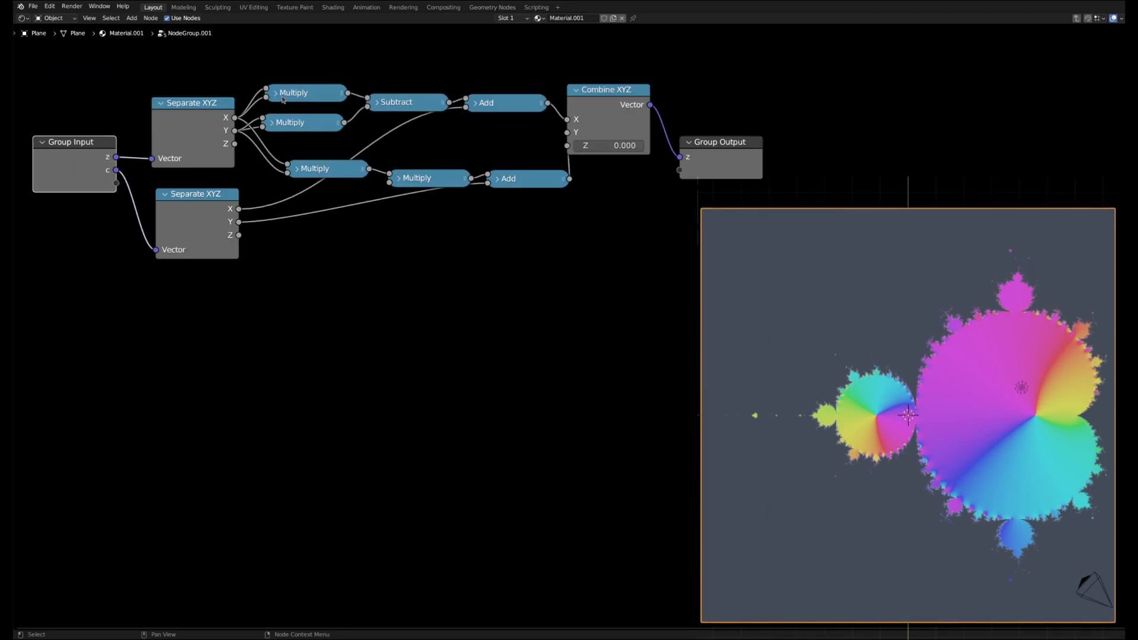
{"action": "left_click", "coordinate": [186, 216]}
{"action": "key", "text": "shift+d"}
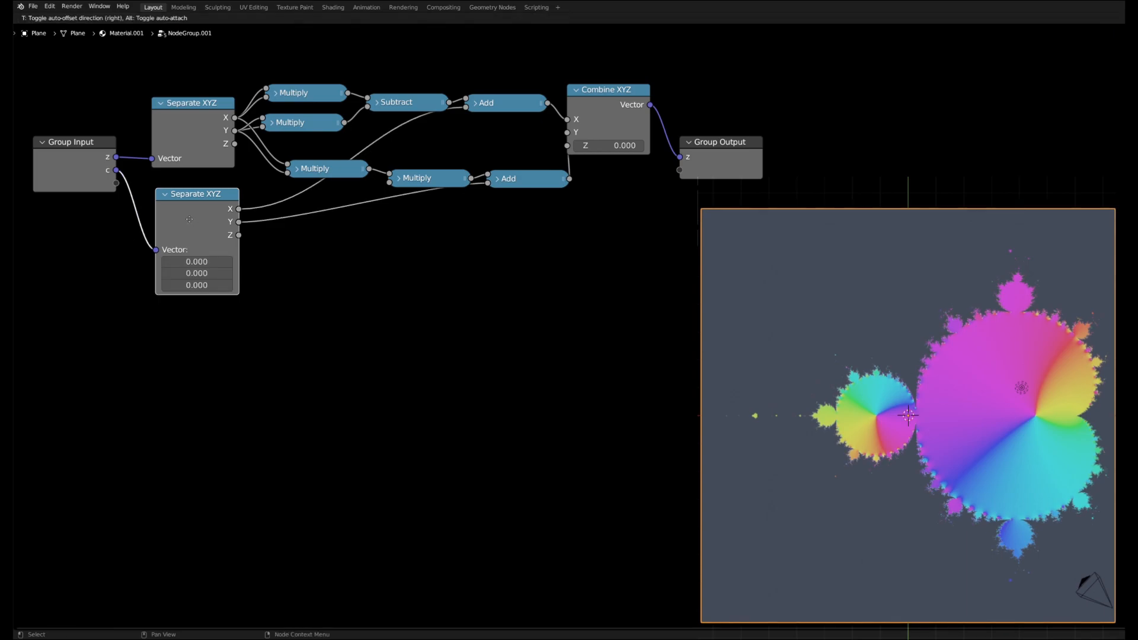
{"action": "left_click", "coordinate": [189, 307]}
{"action": "left_click_drag", "start_coordinate": [116, 158], "coordinate": [155, 336]}
Add a Combine XYZ node beside the new Separate XYZ and link X and Y to its X and Y inputs
{"action": "left_click", "coordinate": [85, 220]}
{"action": "key", "text": "shift+a"}
{"action": "mouse_move", "coordinate": [84, 220]}
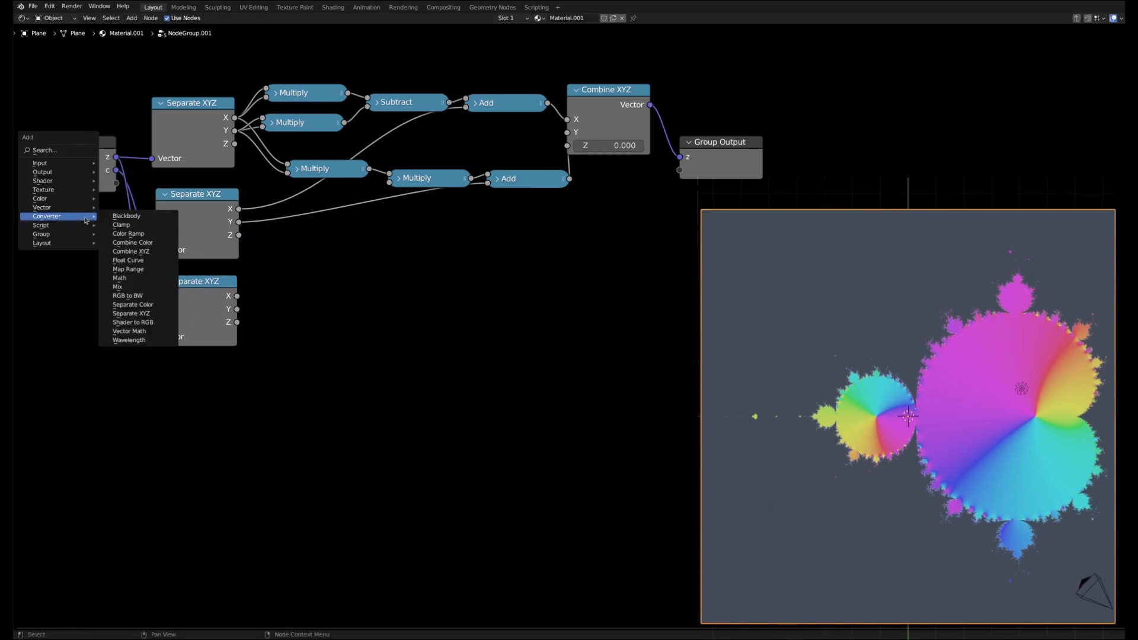
{"action": "left_click", "coordinate": [131, 252]}
{"action": "left_click", "coordinate": [295, 285]}
{"action": "left_click_drag", "start_coordinate": [237, 296], "coordinate": [253, 320]}
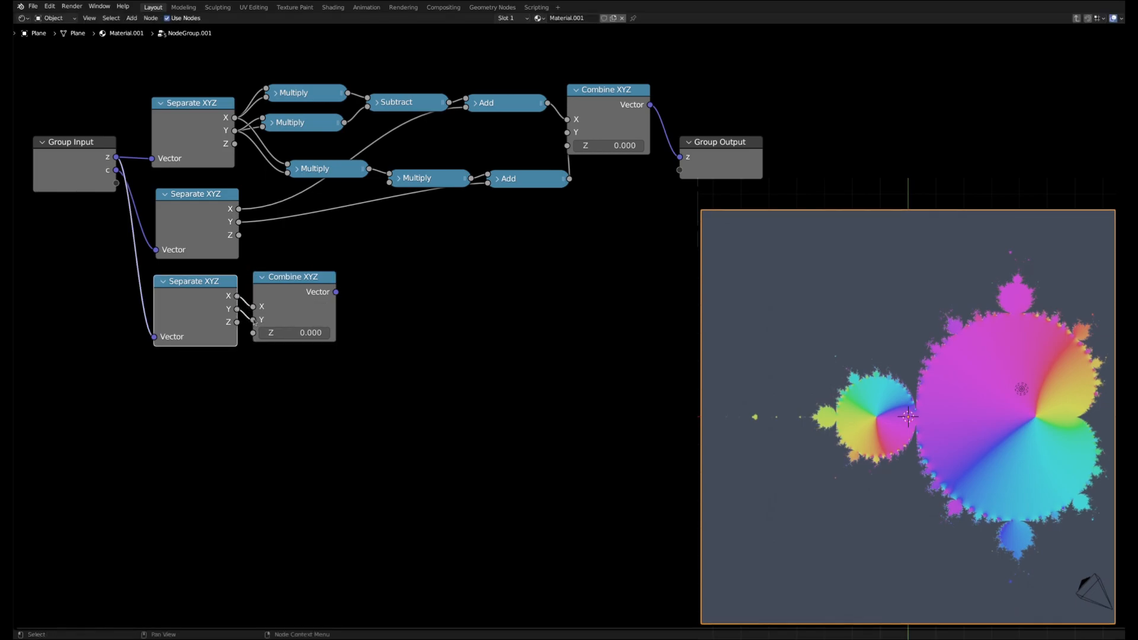
Add a Vector Math node set to Length and feed it the new Combine XYZ vector
{"action": "key", "text": "shift+a"}
{"action": "mouse_move", "coordinate": [256, 316]}
{"action": "left_click", "coordinate": [308, 421]}
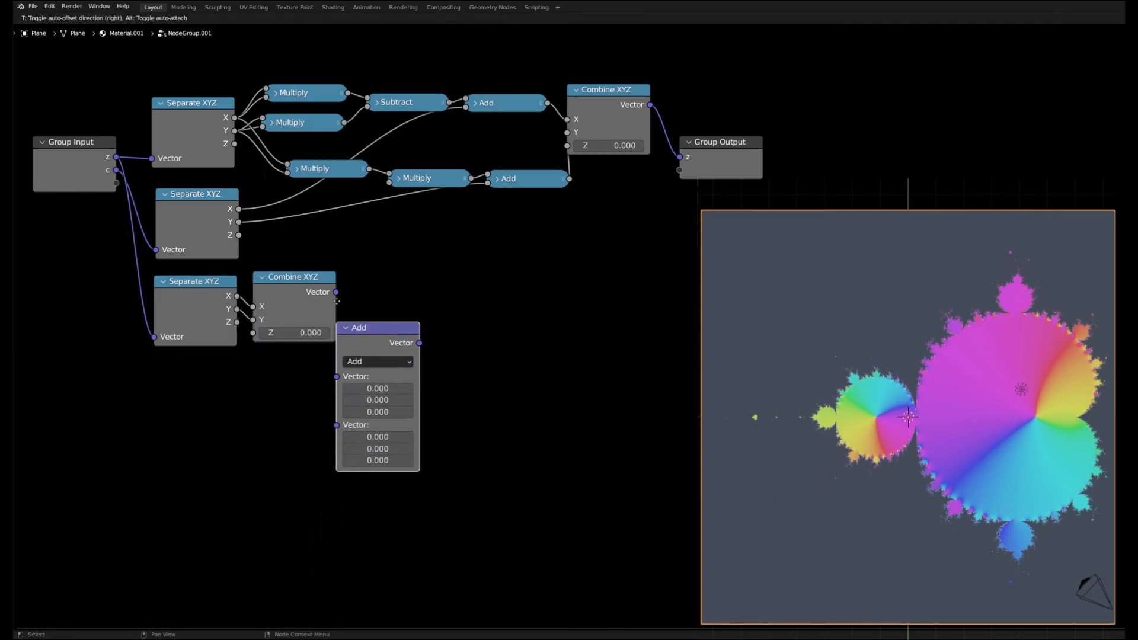
{"action": "left_click", "coordinate": [423, 287]}
{"action": "left_click", "coordinate": [424, 285]}
{"action": "left_click", "coordinate": [393, 468]}
{"action": "left_click_drag", "start_coordinate": [336, 291], "coordinate": [350, 298]}
Add a Math node set to Less Than with threshold 2 and link the Length value to it
{"action": "key", "text": "shift+a"}
{"action": "mouse_move", "coordinate": [442, 268]}
{"action": "left_click", "coordinate": [488, 324]}
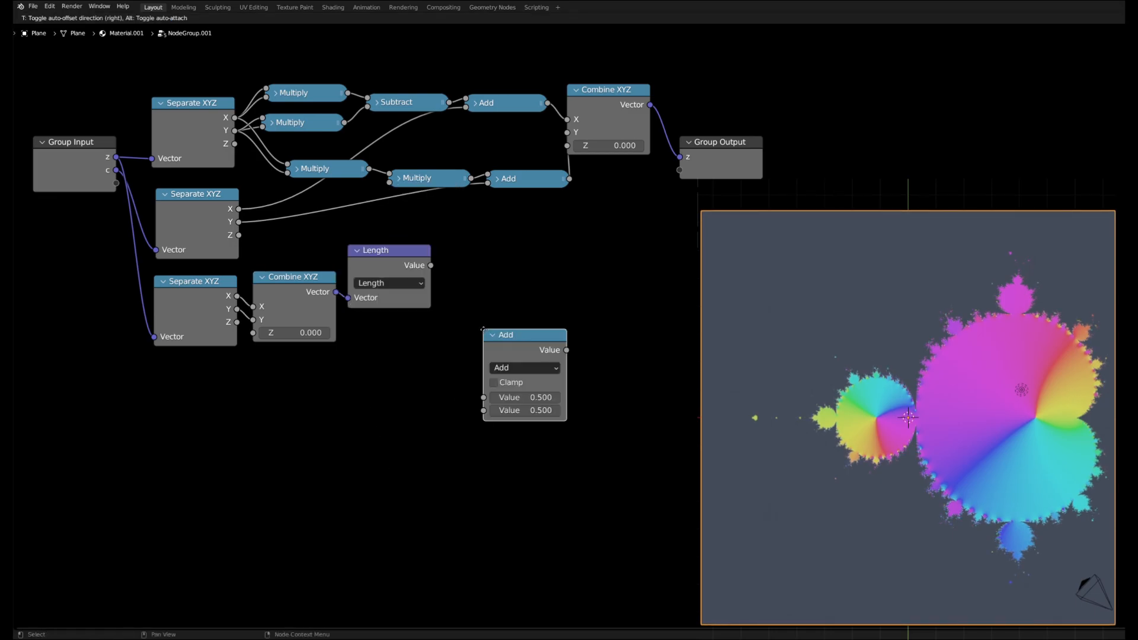
{"action": "left_click", "coordinate": [493, 277]}
{"action": "left_click", "coordinate": [484, 263]}
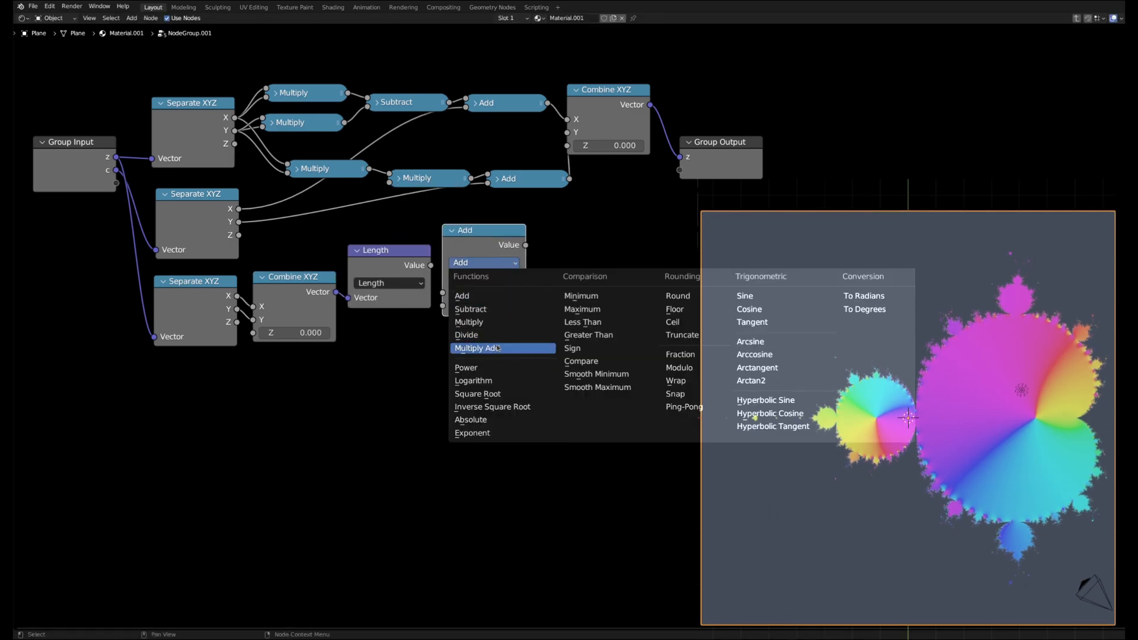
{"action": "left_click", "coordinate": [595, 323]}
{"action": "left_click_drag", "start_coordinate": [431, 266], "coordinate": [443, 292]}
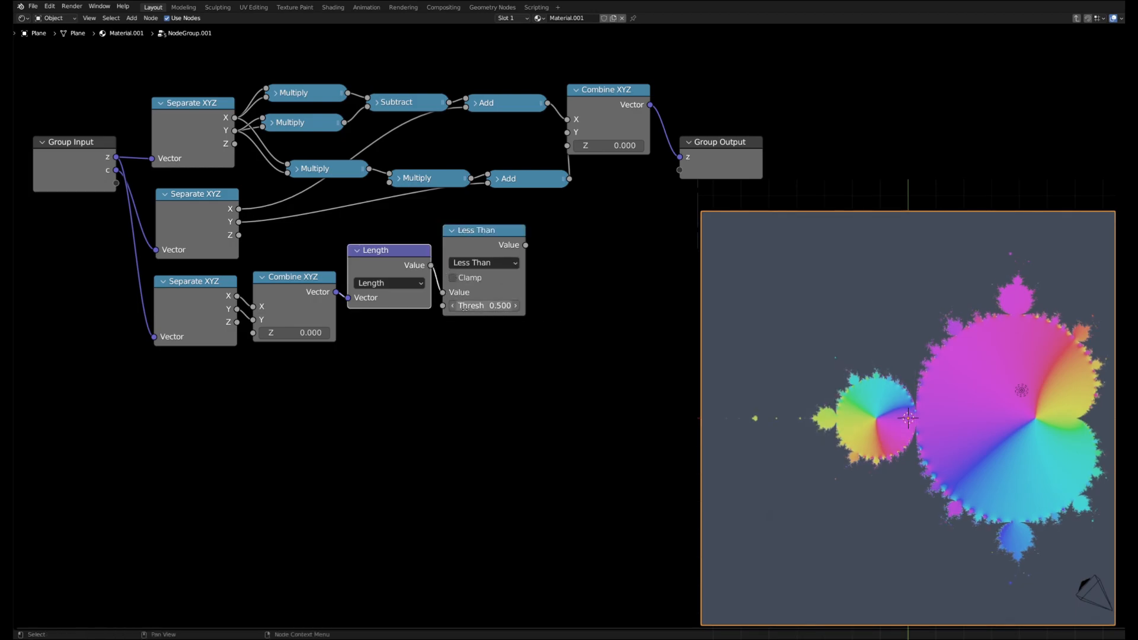
{"action": "left_click", "coordinate": [479, 238]}
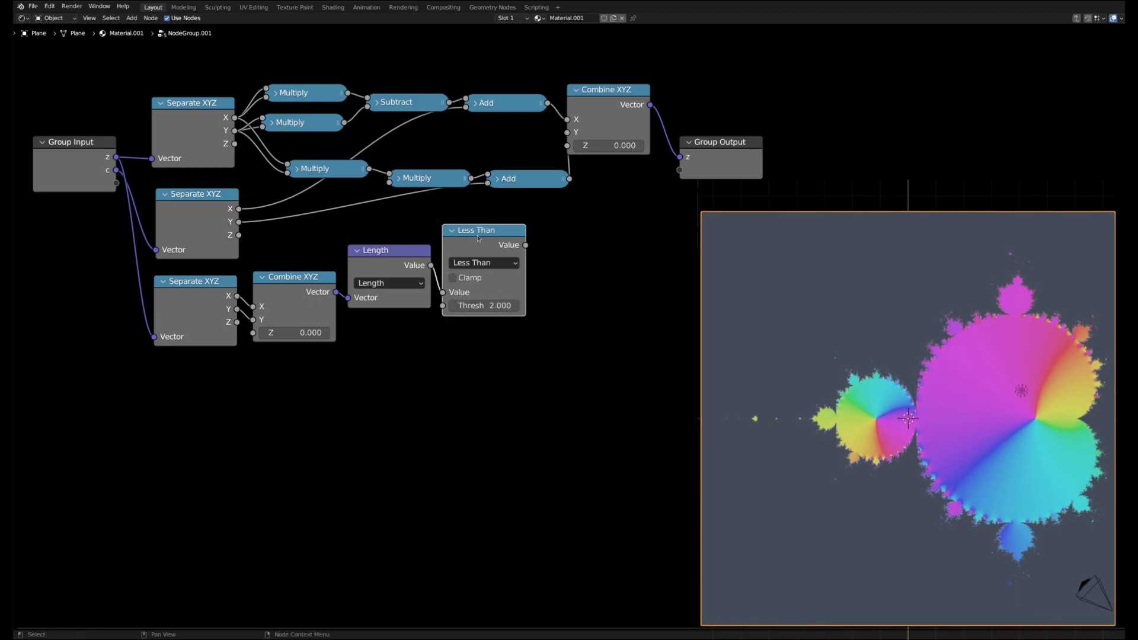
Add a Math Add node summing the Less Than result and the top Separate XYZ's Z, link it to the output Combine XYZ's Z, and exit the group
{"action": "key", "text": "shift+a"}
{"action": "left_click", "coordinate": [533, 295]}
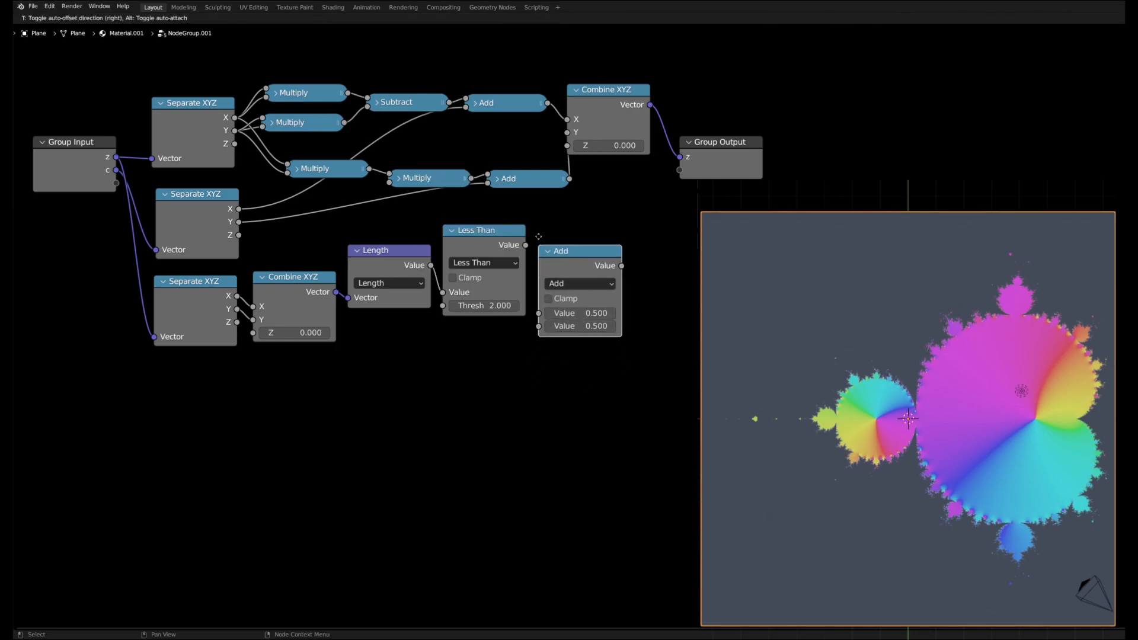
{"action": "left_click", "coordinate": [553, 211]}
{"action": "left_click_drag", "start_coordinate": [235, 144], "coordinate": [554, 291]}
{"action": "left_click_drag", "start_coordinate": [638, 231], "coordinate": [568, 146]}
{"action": "left_click", "coordinate": [1075, 18]}
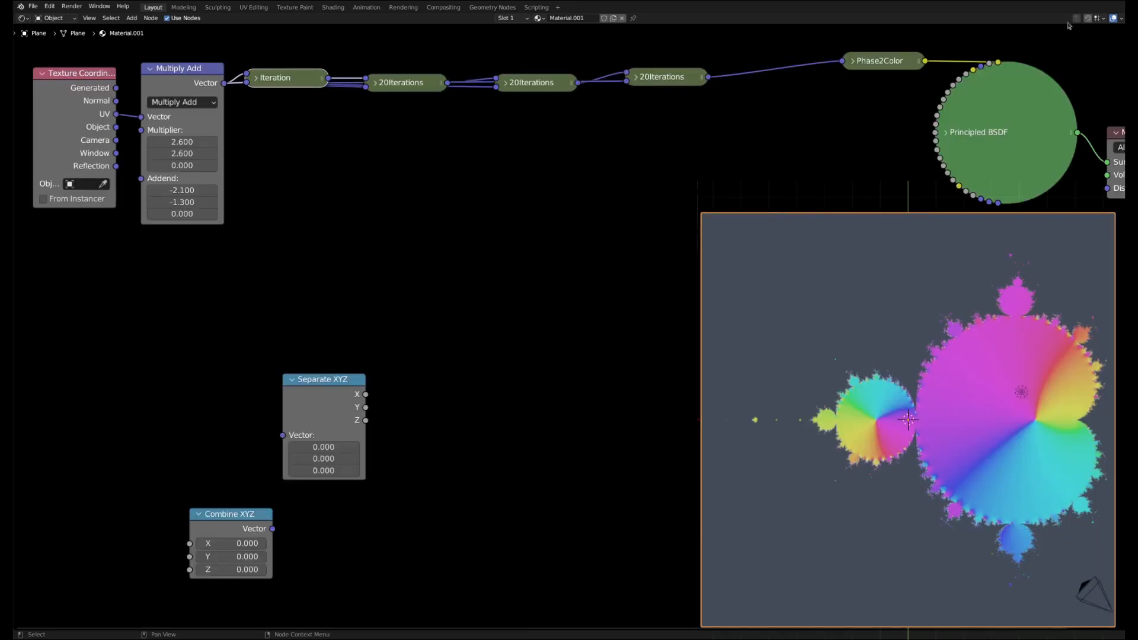
Feed the last 20Iterations output into the loose Separate XYZ node and divide its Z output by 61 with a Math node
{"action": "left_click_drag", "start_coordinate": [307, 386], "coordinate": [501, 171]}
{"action": "left_click_drag", "start_coordinate": [708, 77], "coordinate": [476, 221]}
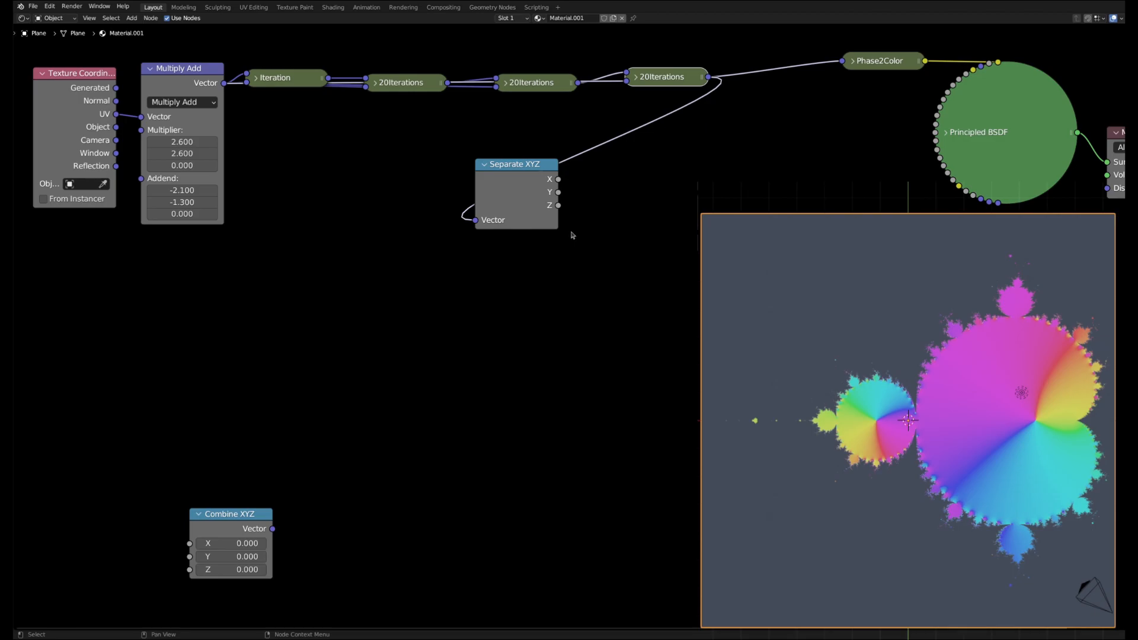
{"action": "key", "text": "shift+a"}
{"action": "mouse_move", "coordinate": [571, 224]}
{"action": "left_click", "coordinate": [622, 289]}
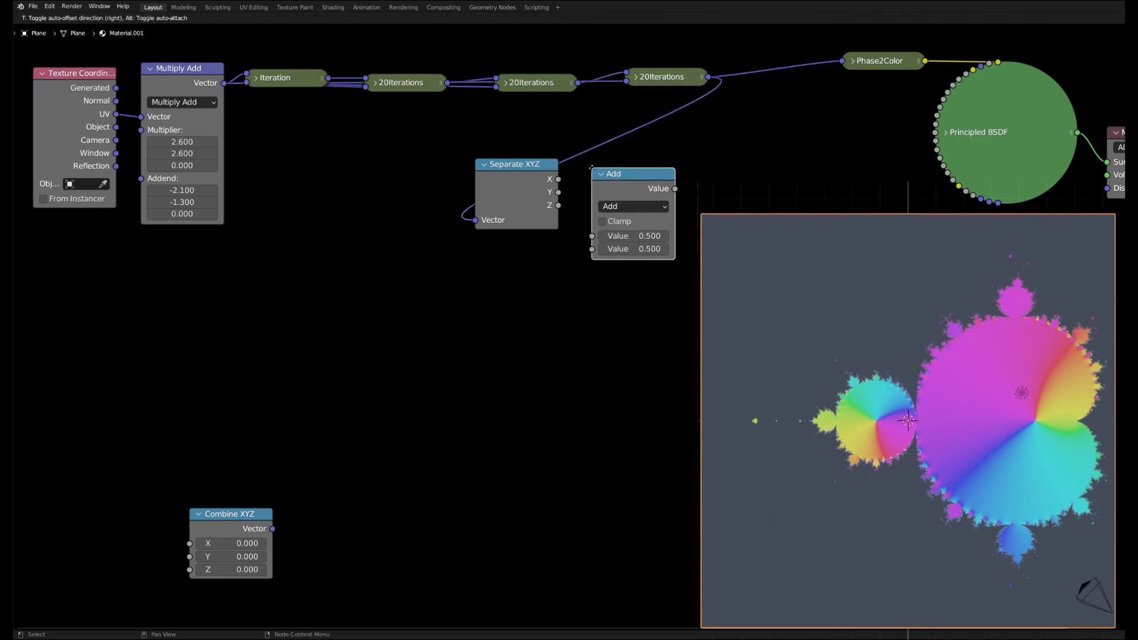
{"action": "left_click", "coordinate": [634, 209]}
{"action": "left_click", "coordinate": [636, 206]}
{"action": "left_click", "coordinate": [616, 279]}
{"action": "left_click_drag", "start_coordinate": [559, 206], "coordinate": [593, 236]}
{"action": "double_click", "coordinate": [630, 248]}
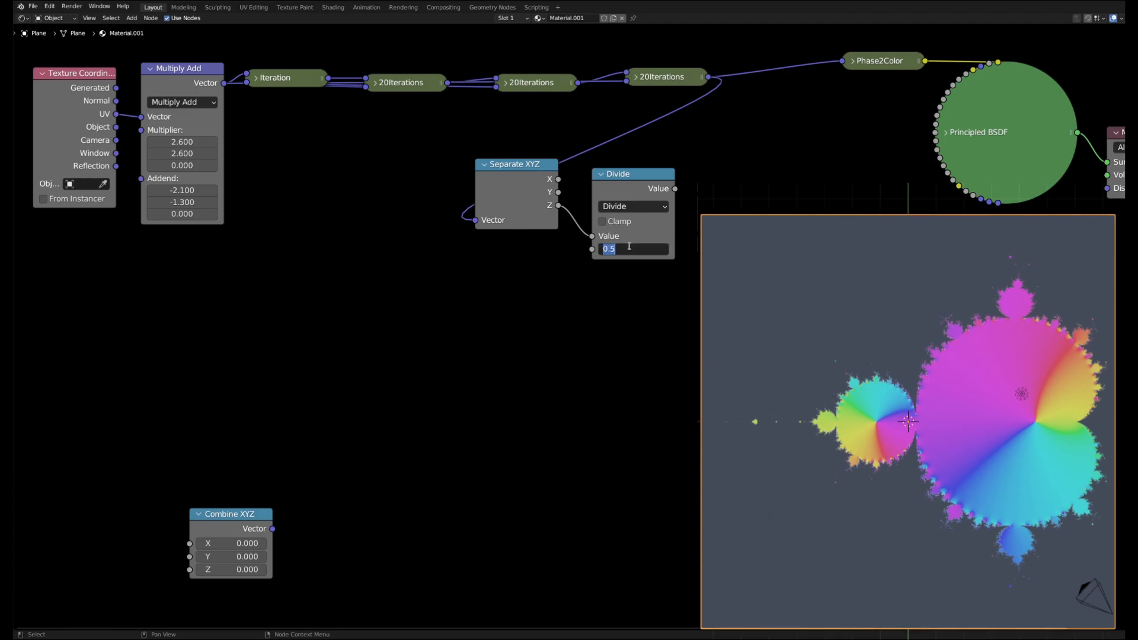
{"action": "key", "text": "Return"}
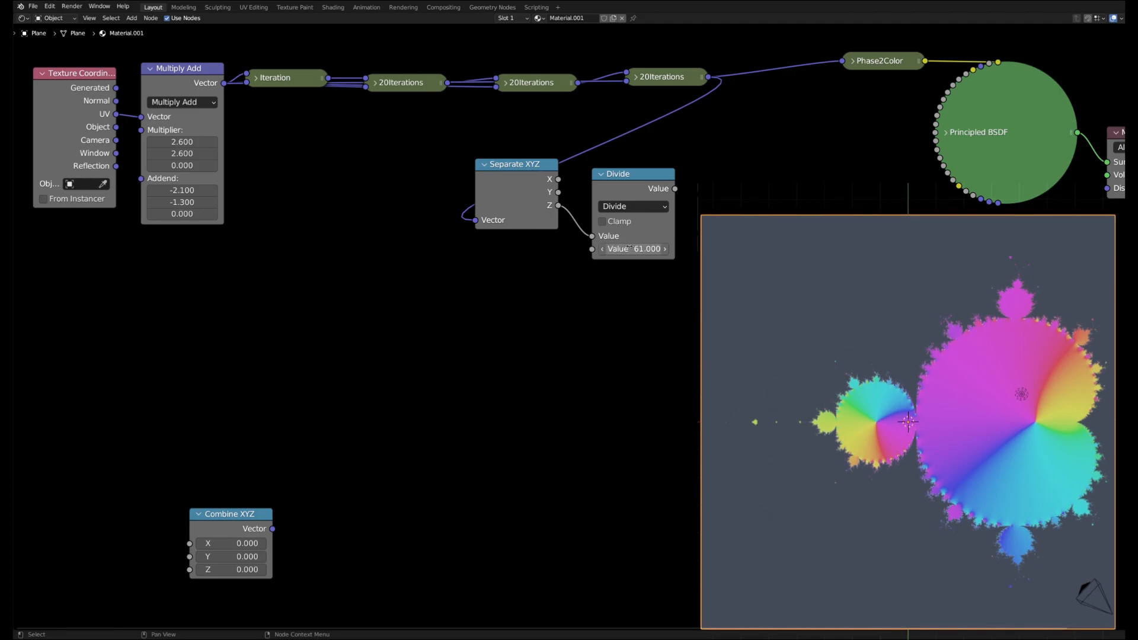
Add a Displacement node, link the Divide value to its Height and its output to the Material Output's displacement
{"action": "key", "text": "shift+a"}
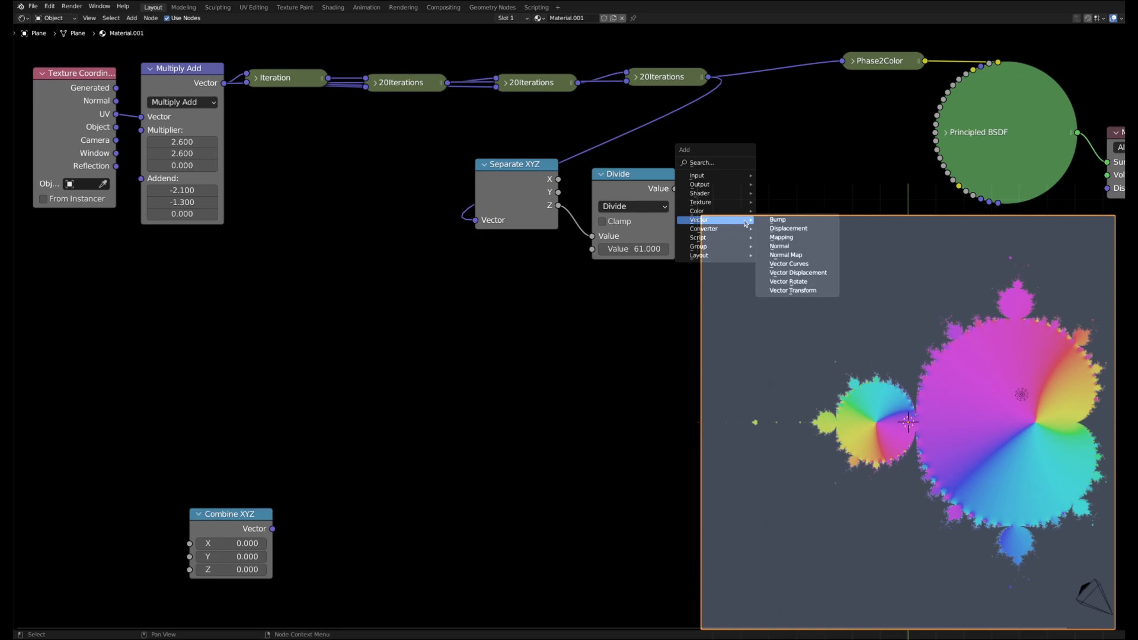
{"action": "left_click", "coordinate": [771, 228]}
{"action": "left_click", "coordinate": [697, 153]}
{"action": "left_click_drag", "start_coordinate": [675, 188], "coordinate": [711, 214]}
{"action": "left_click_drag", "start_coordinate": [793, 182], "coordinate": [1113, 192]}
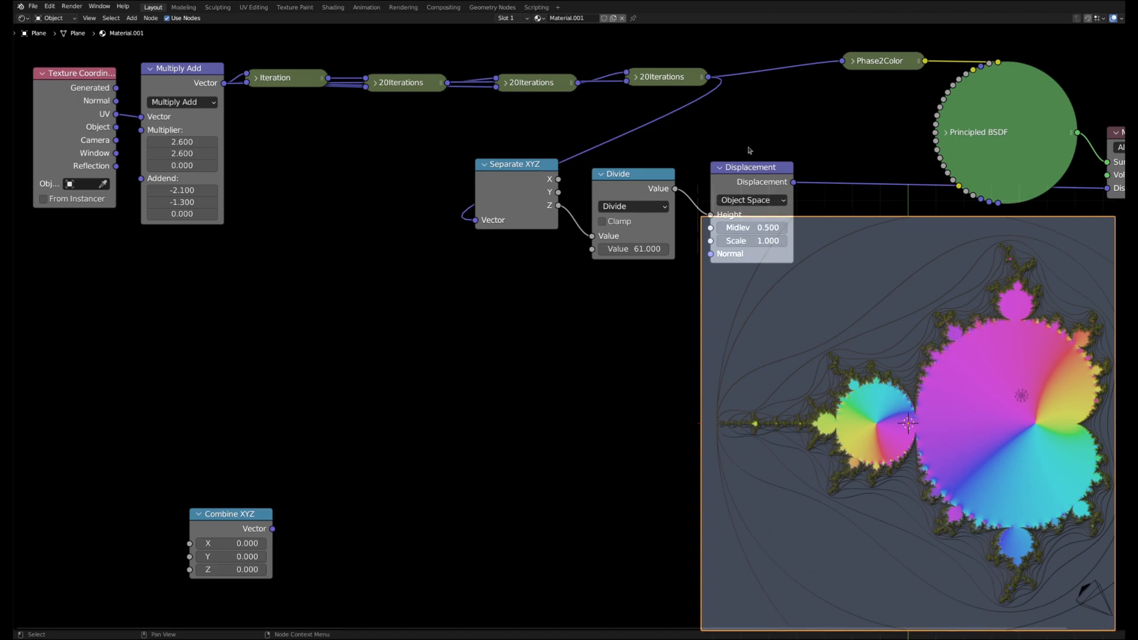
Add a Hue/Saturation/Value node, move the Displacement node down and link the Divide value to Hue
{"action": "key", "text": "shift+a"}
{"action": "mouse_move", "coordinate": [741, 138]}
{"action": "left_click", "coordinate": [799, 156]}
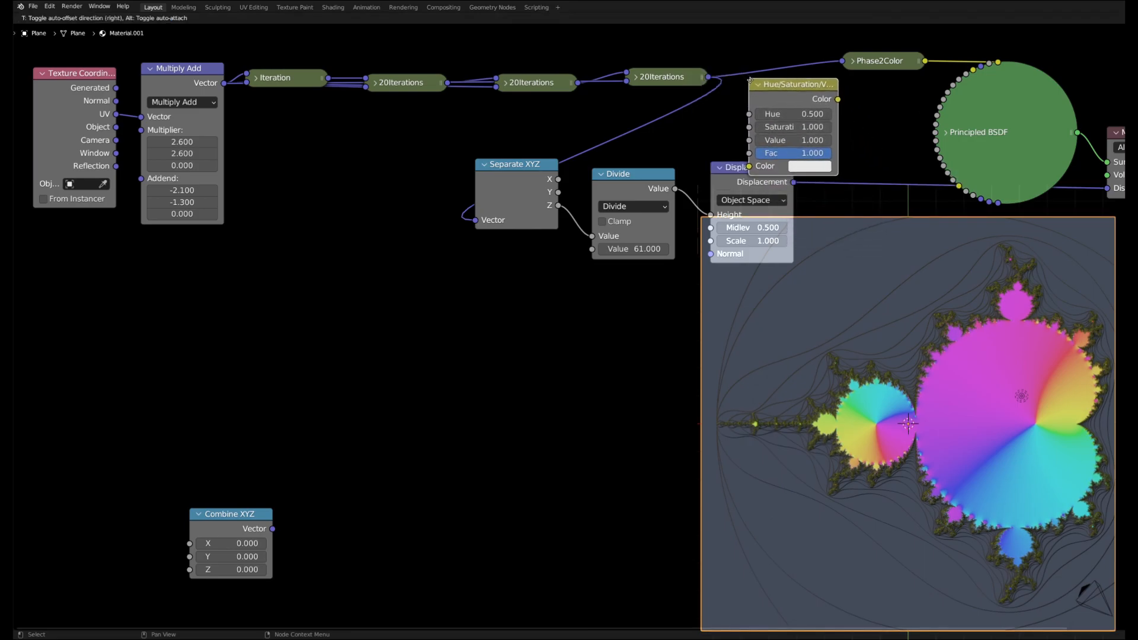
{"action": "left_click", "coordinate": [762, 77]}
{"action": "left_click_drag", "start_coordinate": [743, 170], "coordinate": [738, 224]}
{"action": "left_click_drag", "start_coordinate": [675, 189], "coordinate": [769, 115]}
Set the Hue/Saturation/Value colour to saturation 1 and value 1, and link its output to the Principled BSDF's base colour
{"action": "left_click", "coordinate": [810, 168]}
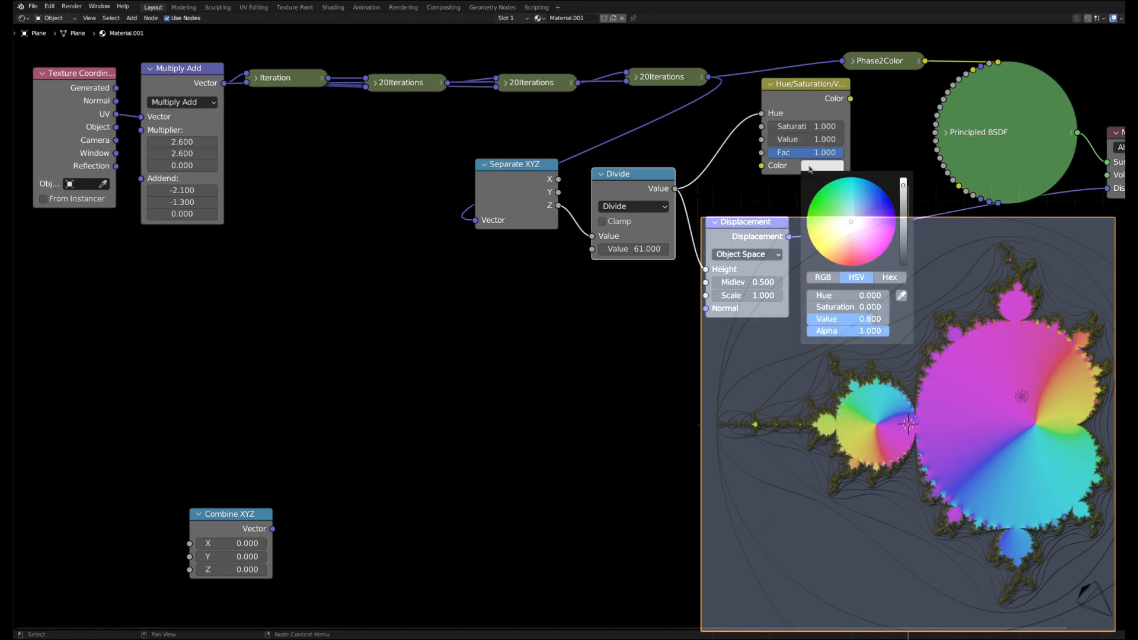
{"action": "left_click", "coordinate": [837, 306]}
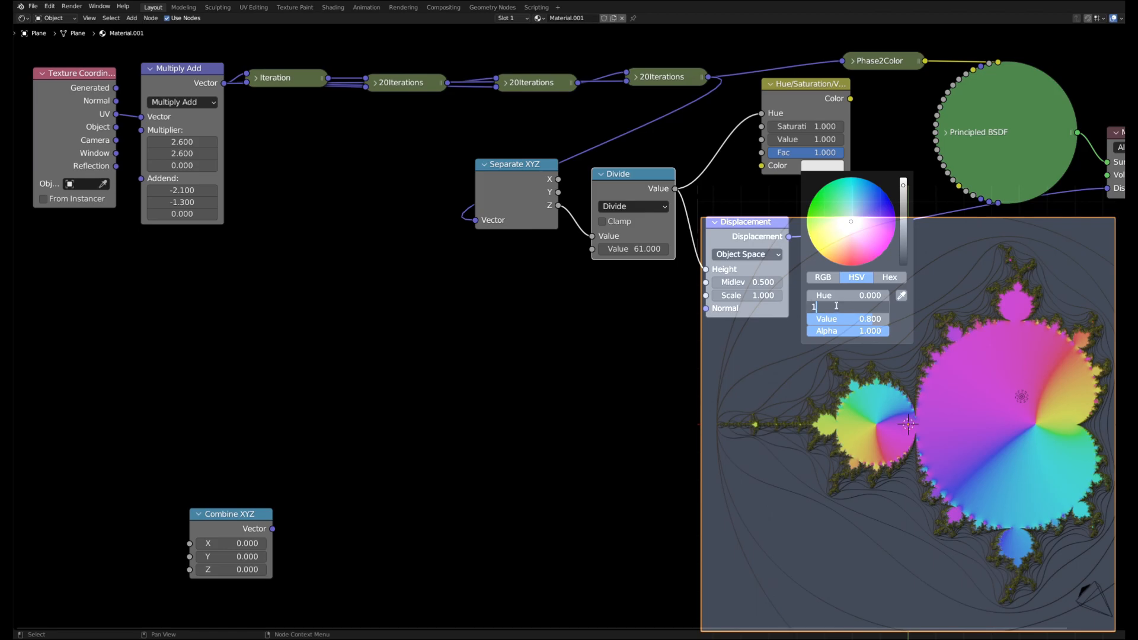
{"action": "type", "text": "1"}
{"action": "key", "text": "Tab"}
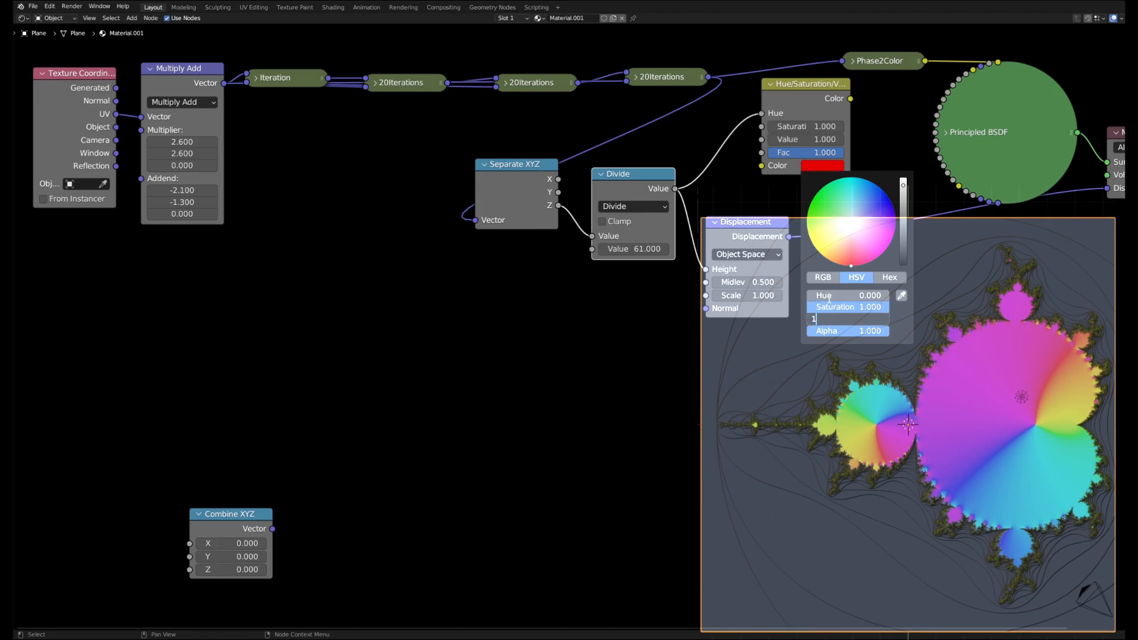
{"action": "type", "text": "1"}
{"action": "key", "text": "Return"}
{"action": "left_click_drag", "start_coordinate": [852, 99], "coordinate": [918, 84]}
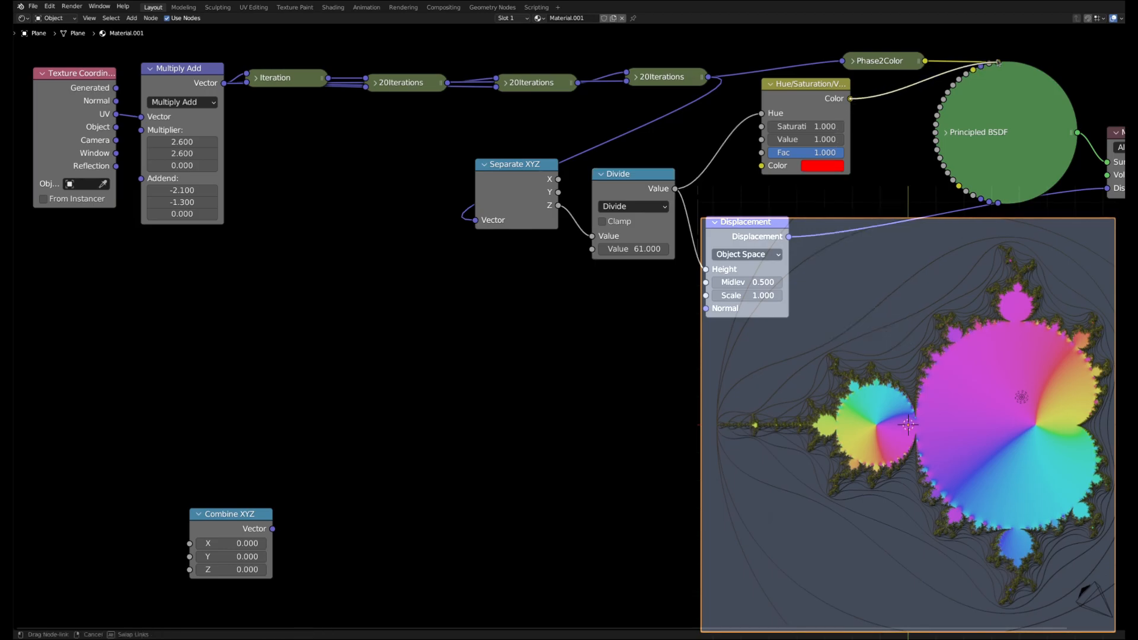
{"action": "left_click_drag", "start_coordinate": [998, 61], "coordinate": [998, 62]}
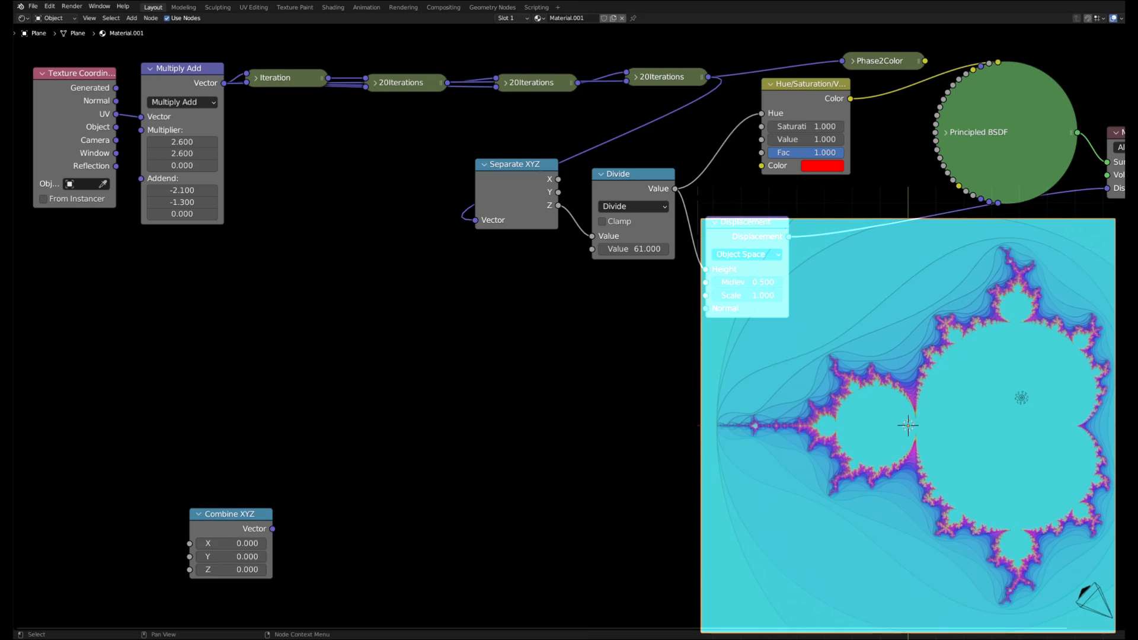
Collapse the Displacement, Divide, Separate XYZ and Hue/Saturation/Value nodes and move the Displacement node off the rendered plane
{"action": "key", "text": "h"}
{"action": "left_click", "coordinate": [600, 175]}
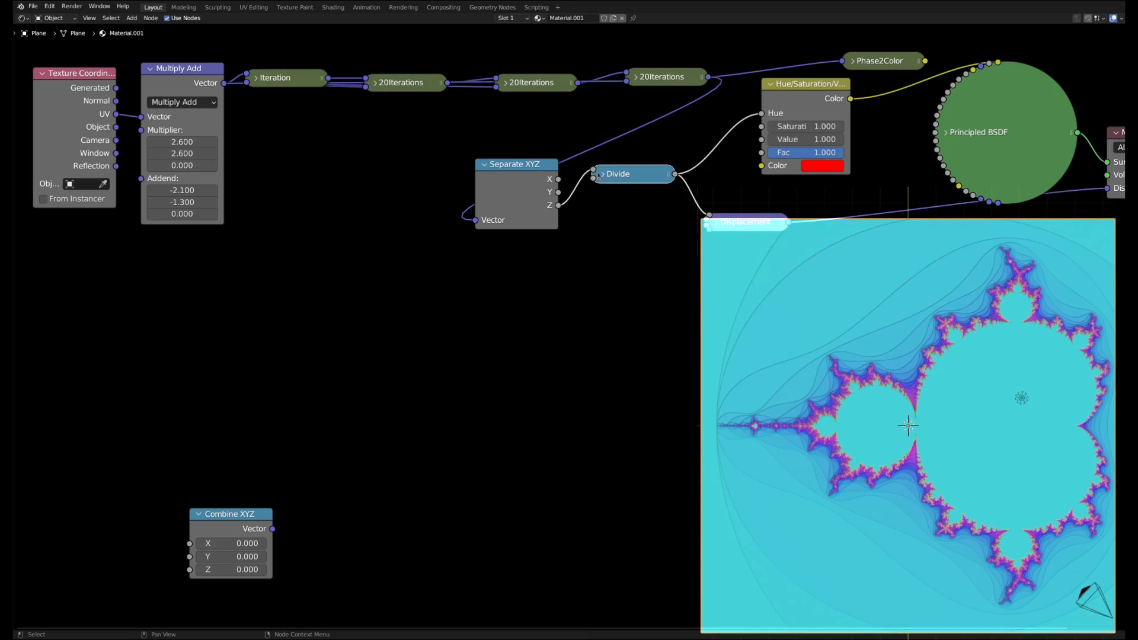
{"action": "left_click", "coordinate": [485, 165]}
{"action": "left_click", "coordinate": [770, 84]}
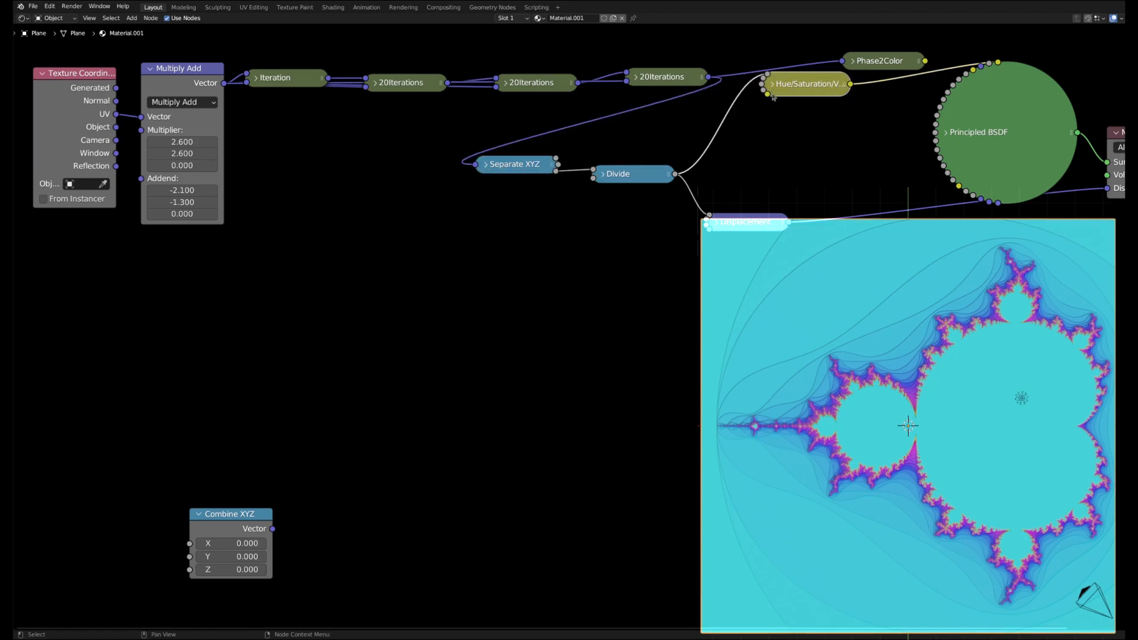
{"action": "left_click_drag", "start_coordinate": [747, 223], "coordinate": [764, 171]}
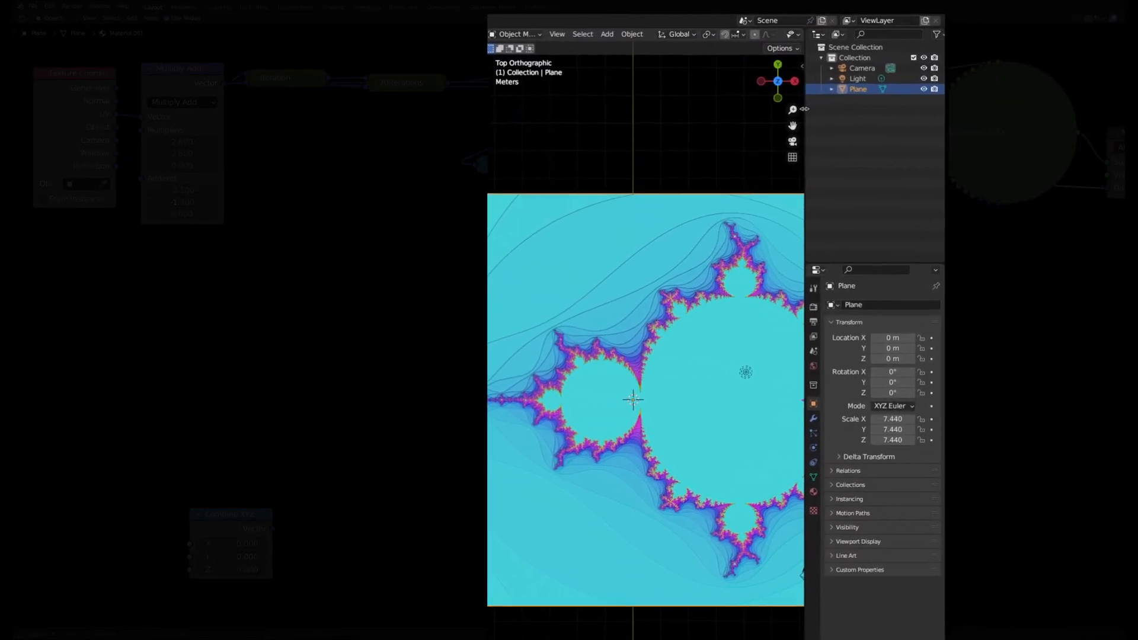
Add a cube Empty just below the plane's centre and give the camera a Track To constraint targeting it
{"action": "key", "text": "shift+a"}
{"action": "mouse_move", "coordinate": [473, 345]}
{"action": "left_click", "coordinate": [513, 386]}
{"action": "left_click_drag", "start_coordinate": [495, 403], "coordinate": [492, 469]}
{"action": "left_click", "coordinate": [703, 289]}
{"action": "left_click", "coordinate": [676, 393]}
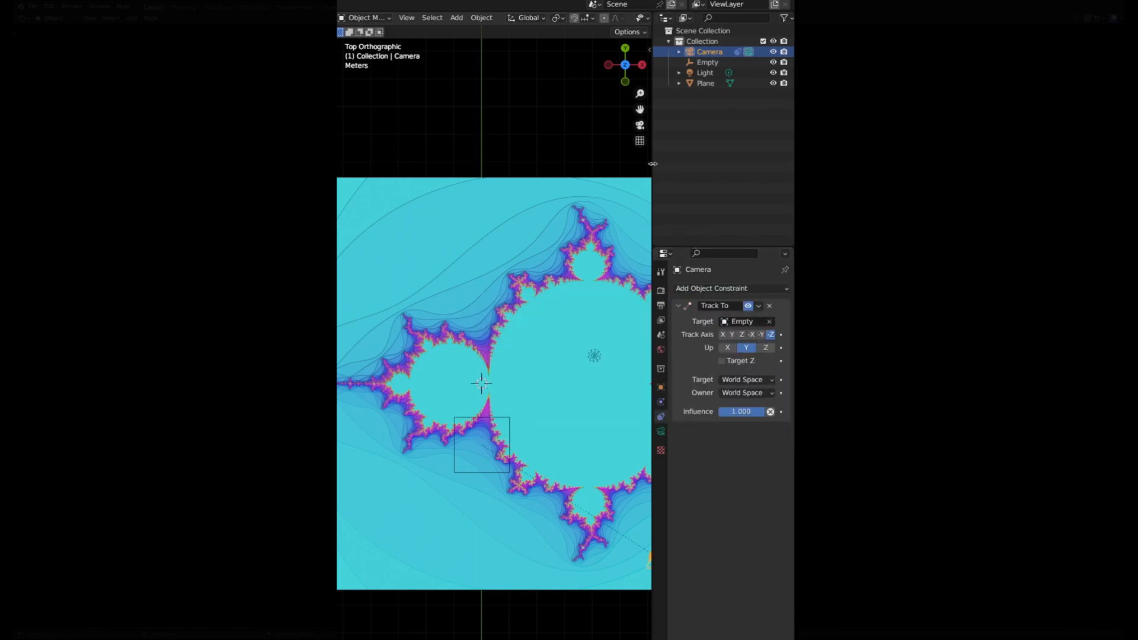
Look through the camera and set its focal length to 5 m
{"action": "key", "text": "KP_0"}
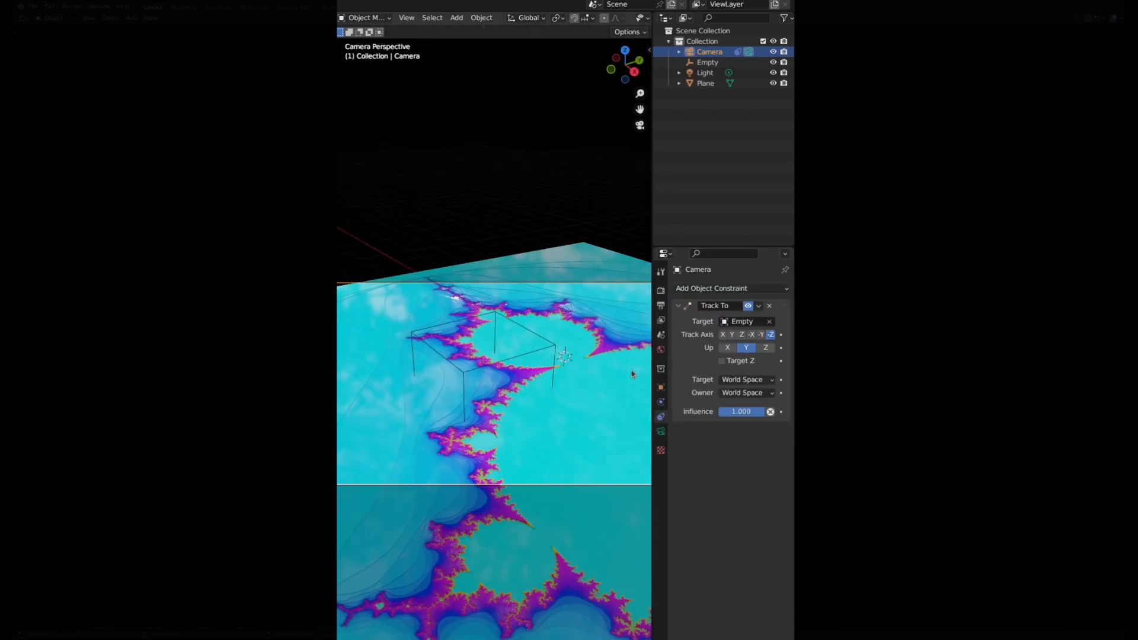
{"action": "left_click", "coordinate": [662, 432]}
{"action": "key", "text": "Return"}
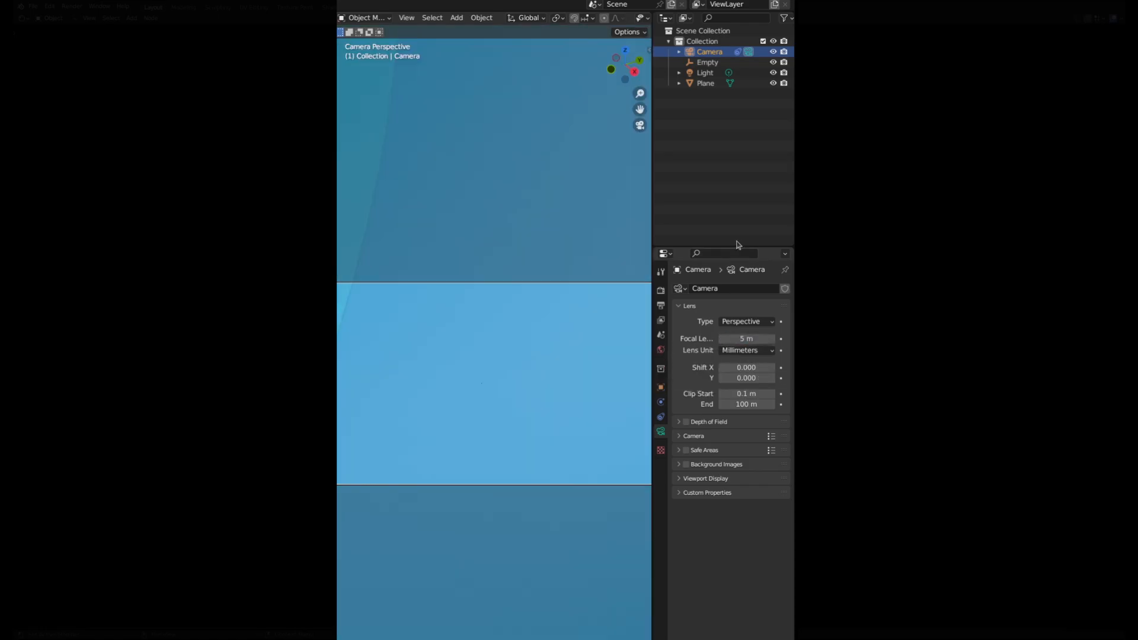
Move the Empty to aim the camera at a star-shaped branch of the fractal and widen the viewport
{"action": "left_click", "coordinate": [708, 63]}
{"action": "key", "text": "g"}
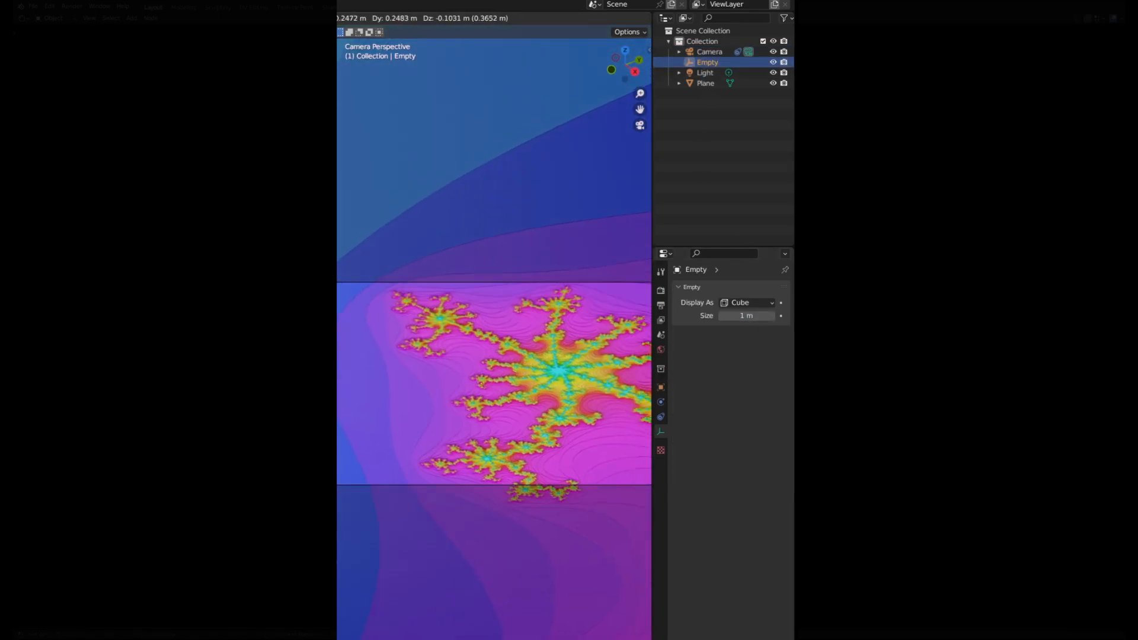
{"action": "left_click", "coordinate": [523, 521]}
{"action": "left_click_drag", "start_coordinate": [653, 280], "coordinate": [779, 280]}
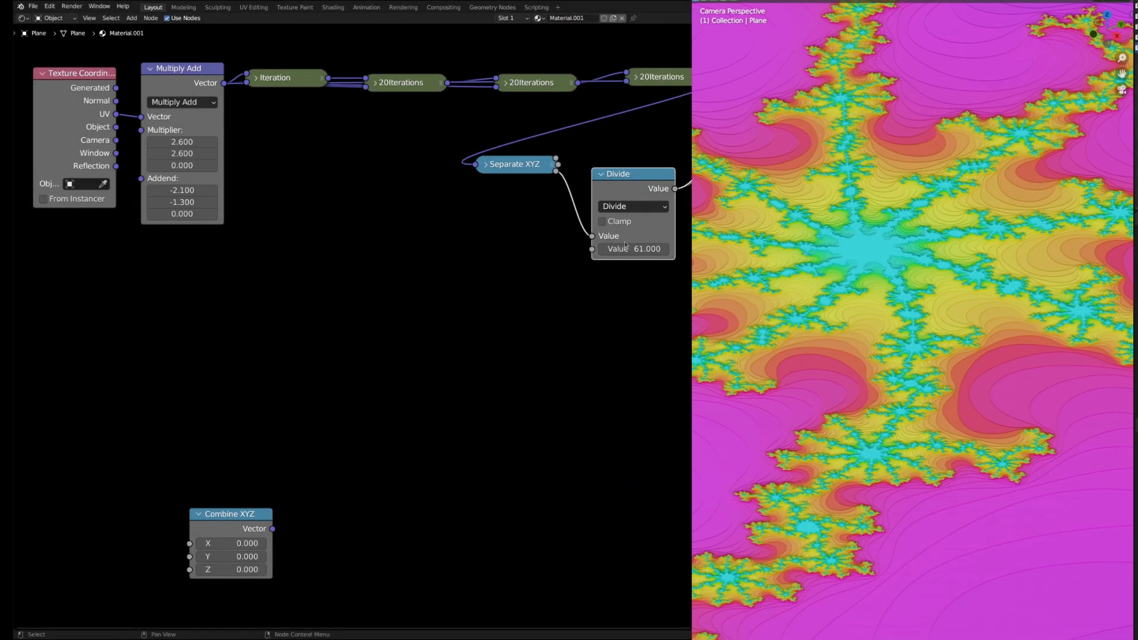
Set the Divide node's value to 30.3 and duplicate the three 20Iterations group nodes below the originals
{"action": "left_click_drag", "start_coordinate": [626, 244], "coordinate": [568, 245]}
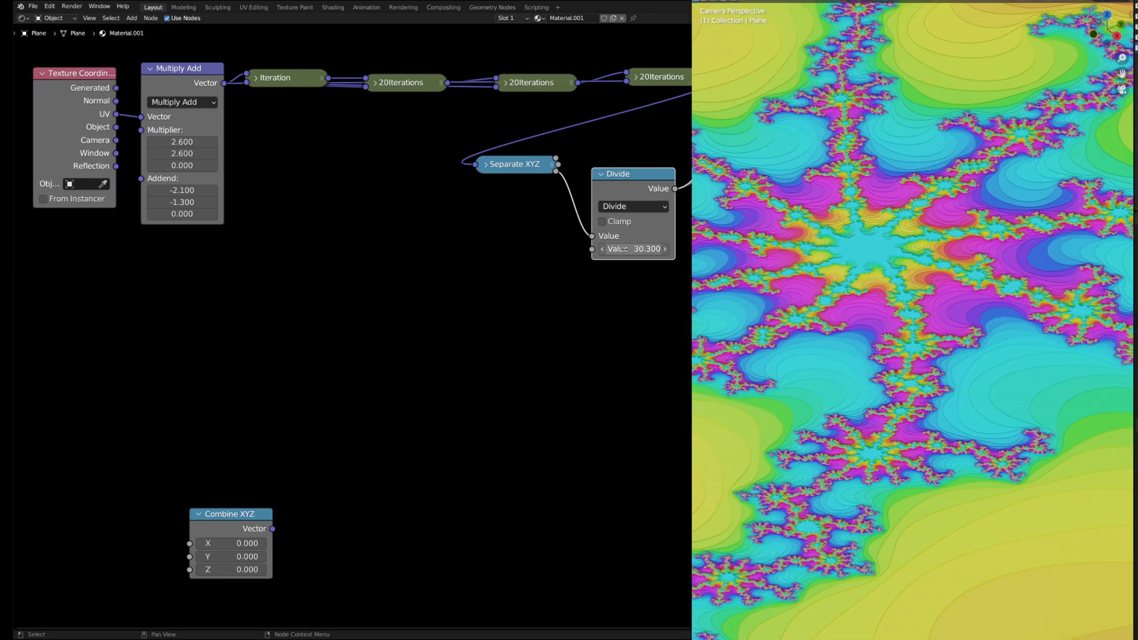
{"action": "left_click_drag", "start_coordinate": [344, 52], "coordinate": [690, 109]}
{"action": "key", "text": "shift+d"}
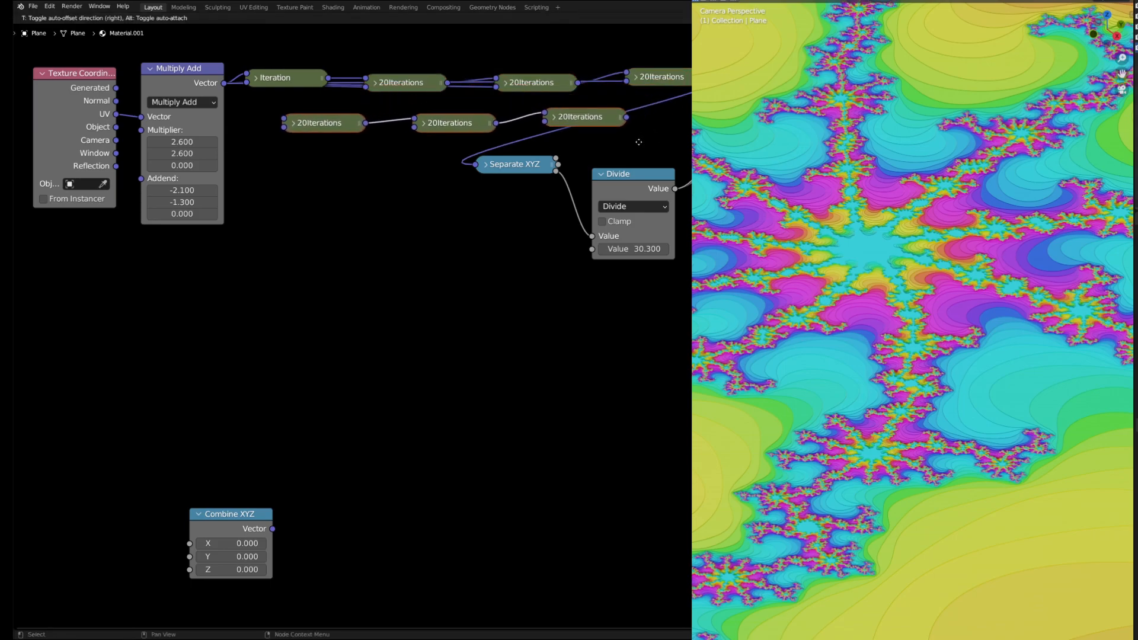
{"action": "left_click", "coordinate": [540, 282]}
Chain the three copied 20Iterations nodes between the originals and Separate XYZ, feed each from Multiply Add, and set the Divide value to 61.6
{"action": "left_click_drag", "start_coordinate": [708, 77], "coordinate": [187, 262]}
{"action": "left_click_drag", "start_coordinate": [220, 88], "coordinate": [220, 109]}
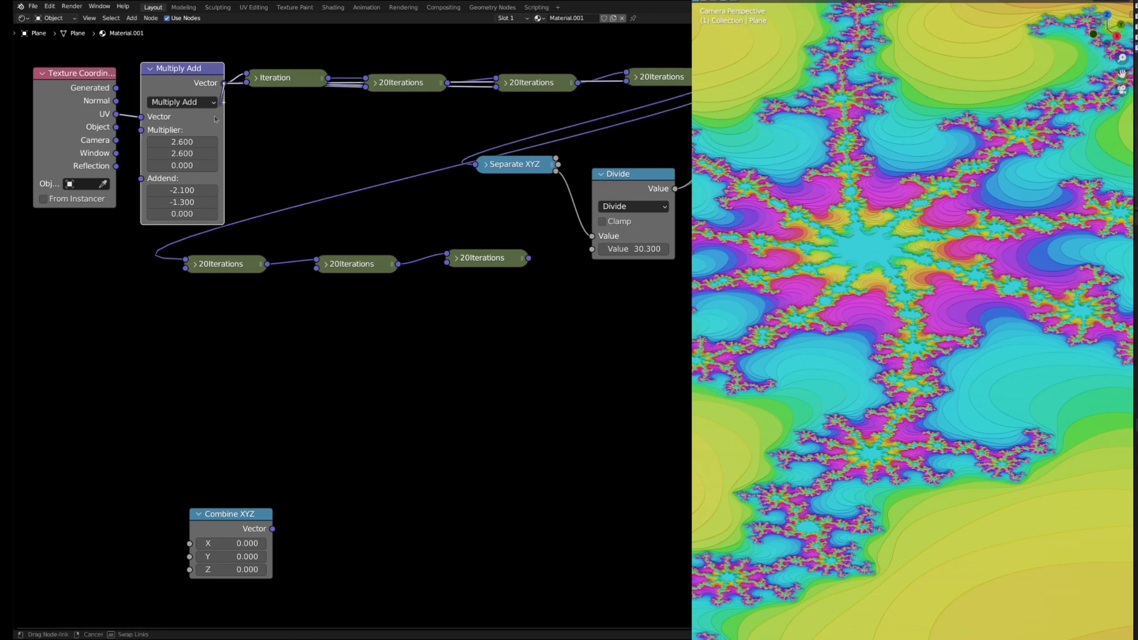
{"action": "left_click_drag", "start_coordinate": [179, 270], "coordinate": [184, 267]}
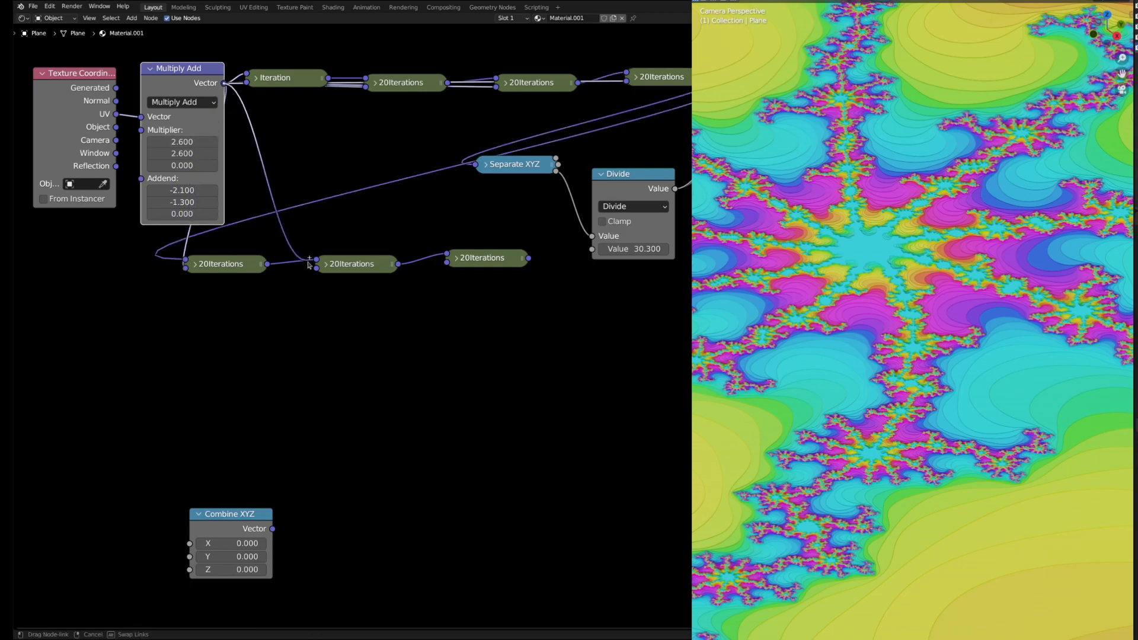
{"action": "left_click_drag", "start_coordinate": [435, 259], "coordinate": [443, 265]}
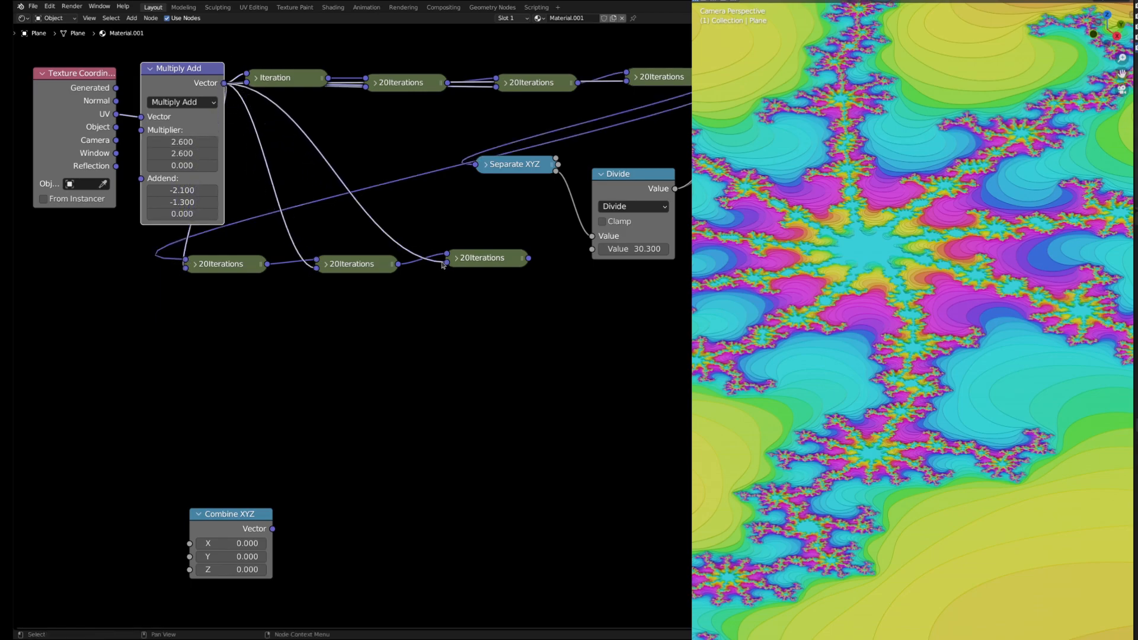
{"action": "left_click_drag", "start_coordinate": [526, 261], "coordinate": [475, 172]}
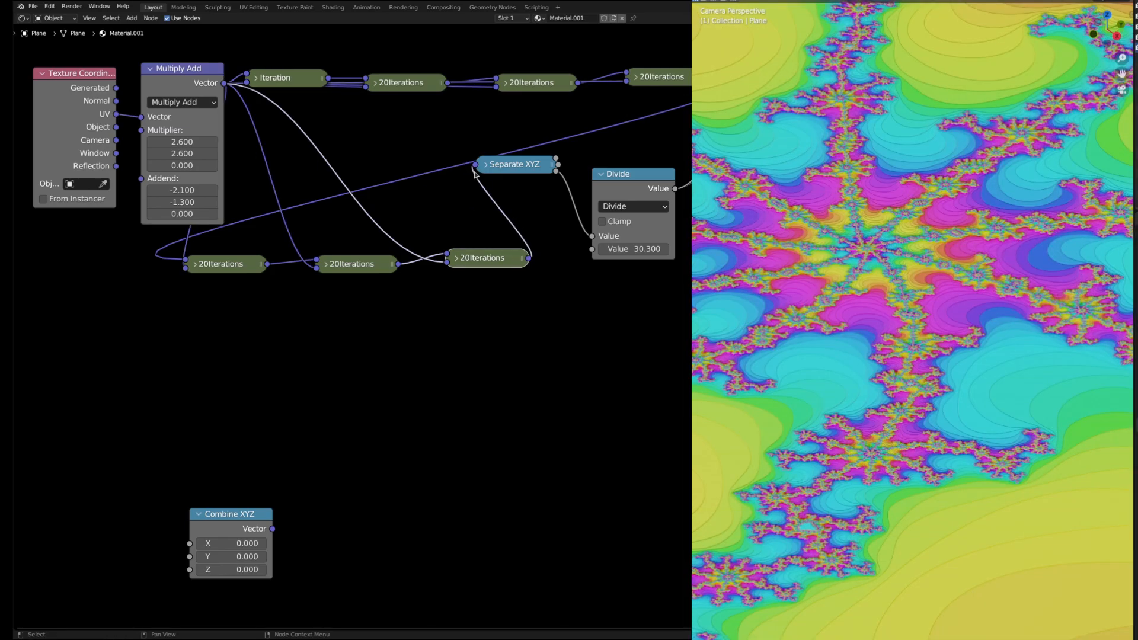
{"action": "left_click_drag", "start_coordinate": [610, 249], "coordinate": [667, 249]}
{"action": "scroll", "coordinate": [920, 268], "scroll_direction": "down", "scroll_amount": 6}
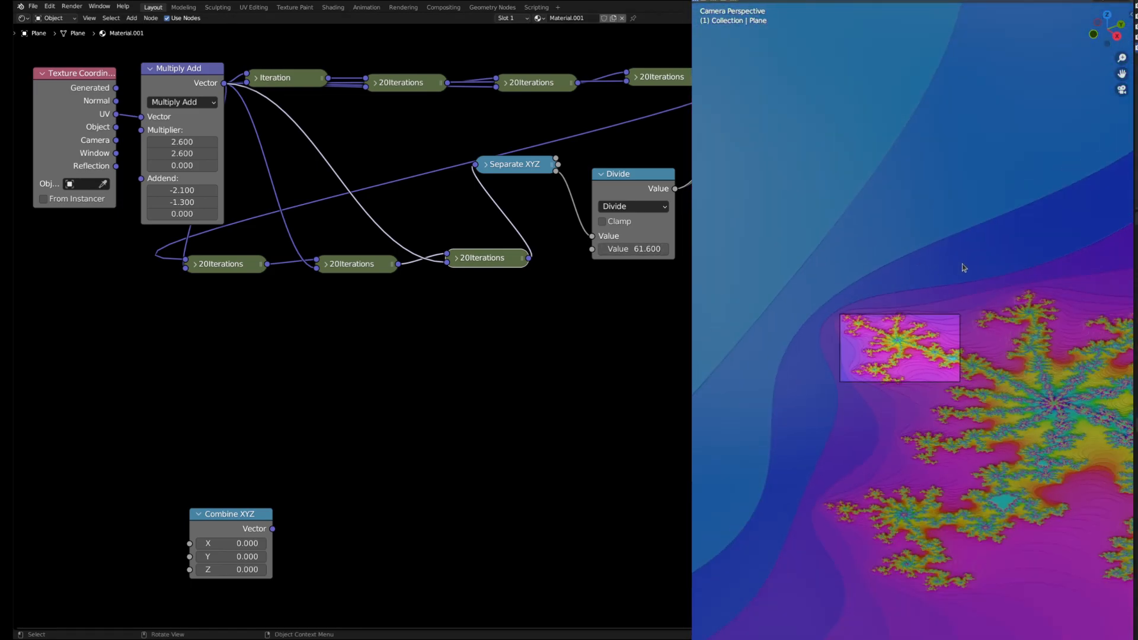
Set the camera's focal length to 50 mm and enlarge the 3D viewport over the node editor
{"action": "left_click_drag", "start_coordinate": [1132, 145], "coordinate": [968, 144]}
{"action": "left_click", "coordinate": [1025, 16]}
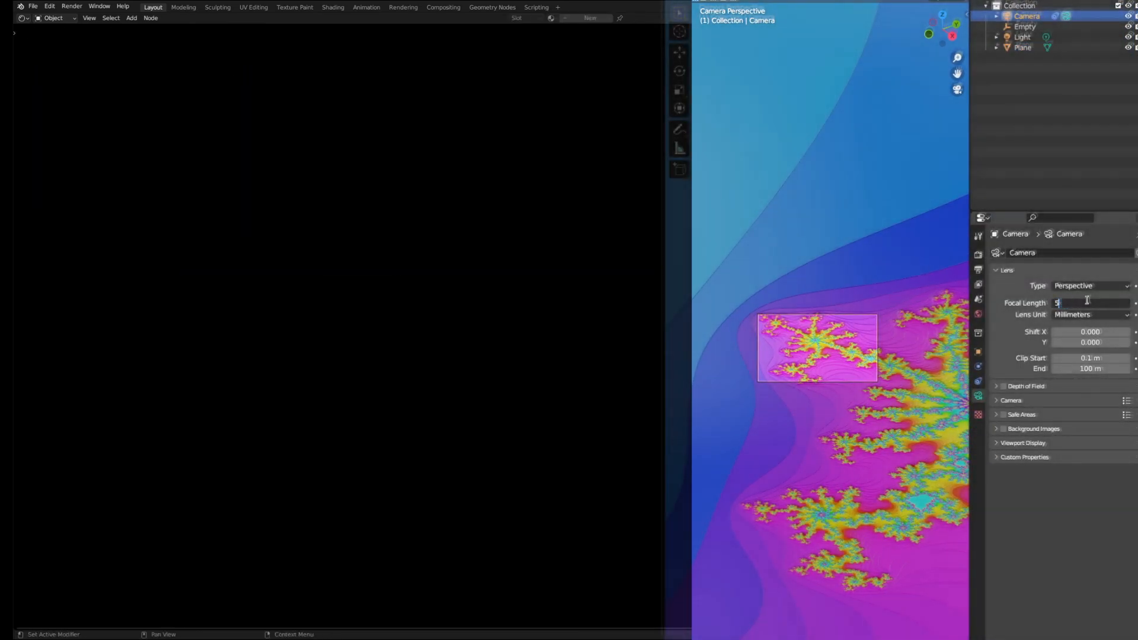
{"action": "key", "text": "Tab"}
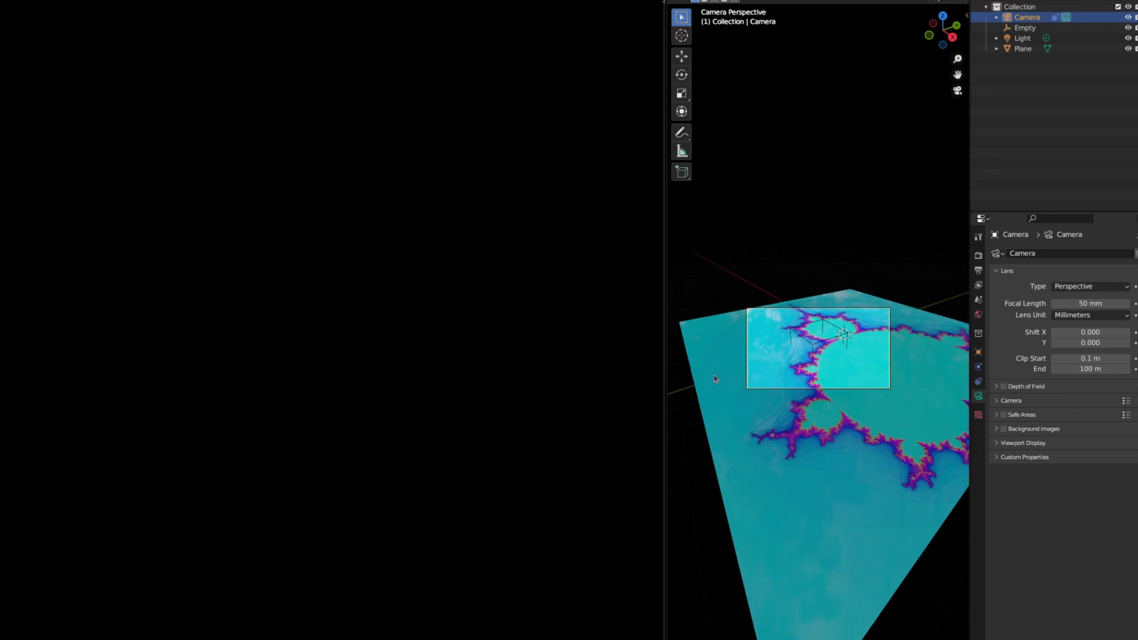
{"action": "left_click_drag", "start_coordinate": [667, 283], "coordinate": [5, 320]}
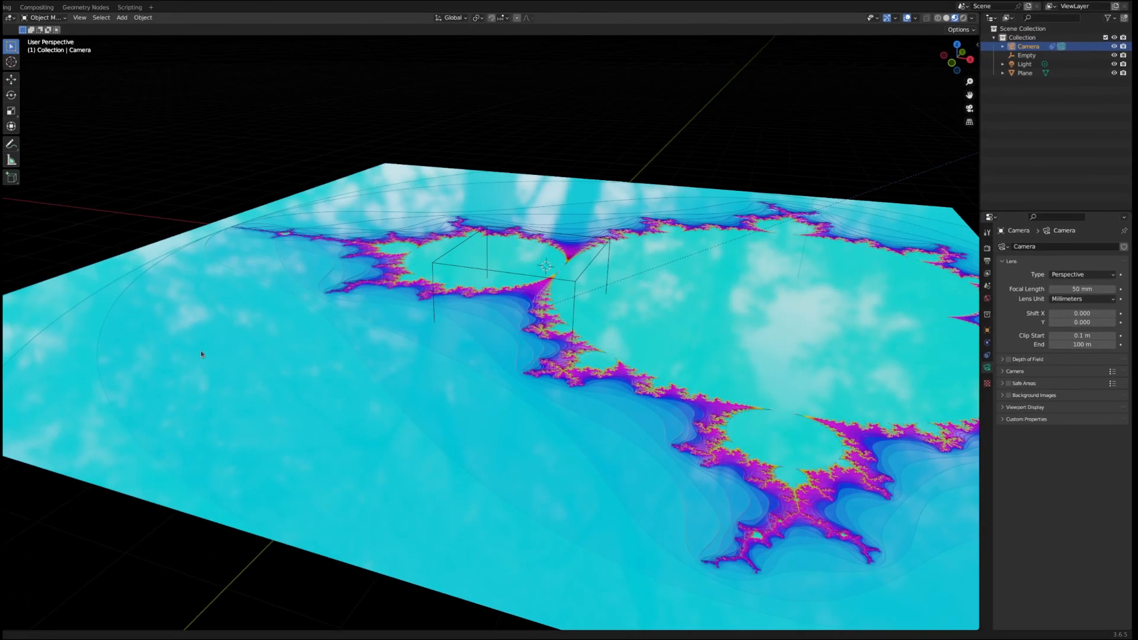
Add 10 loop cuts across the plane in each direction in Edit Mode
{"action": "left_click", "coordinate": [203, 337]}
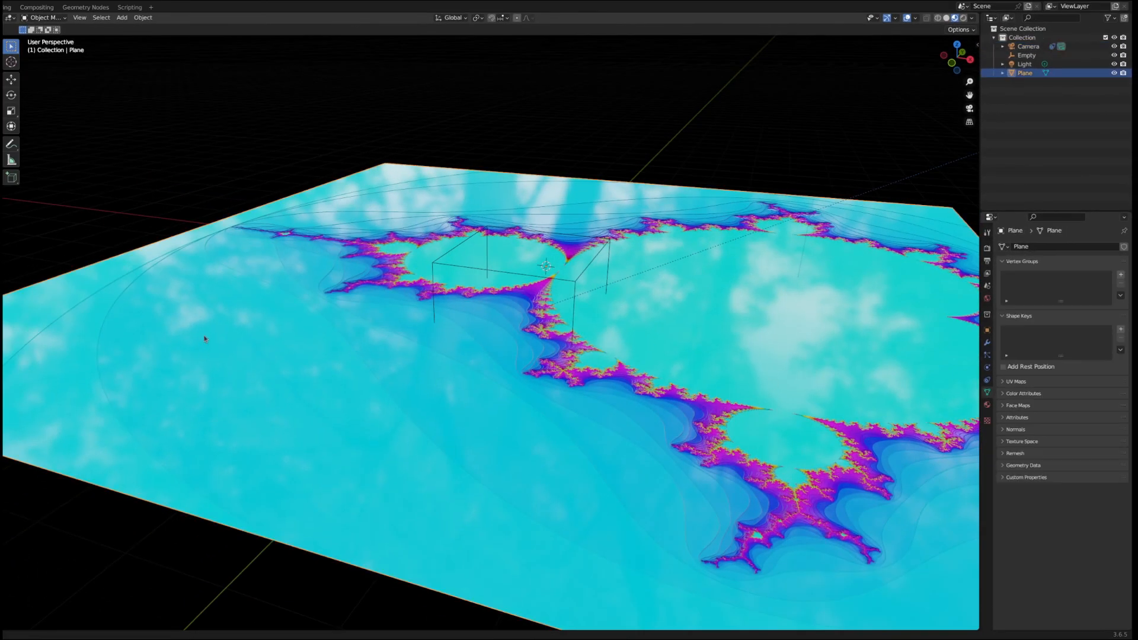
{"action": "key", "text": "Tab"}
{"action": "left_click", "coordinate": [10, 242]}
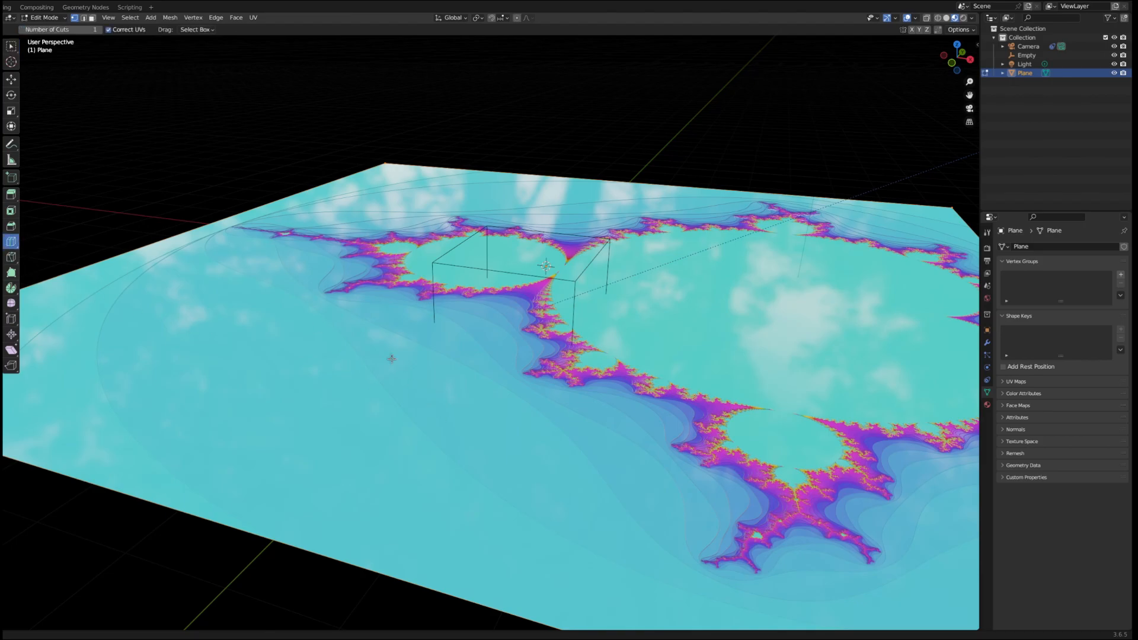
{"action": "left_click", "coordinate": [52, 275]}
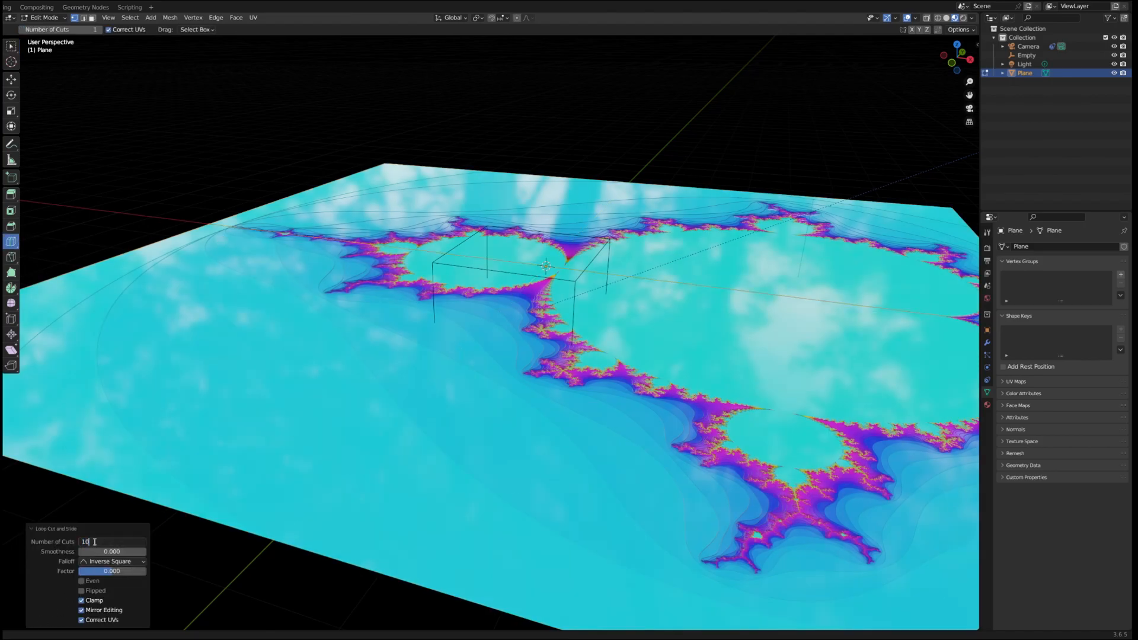
{"action": "left_click", "coordinate": [95, 542]}
{"action": "type", "text": "10"}
{"action": "key", "text": "Return"}
{"action": "type", "text": "10"}
{"action": "key", "text": "Return"}
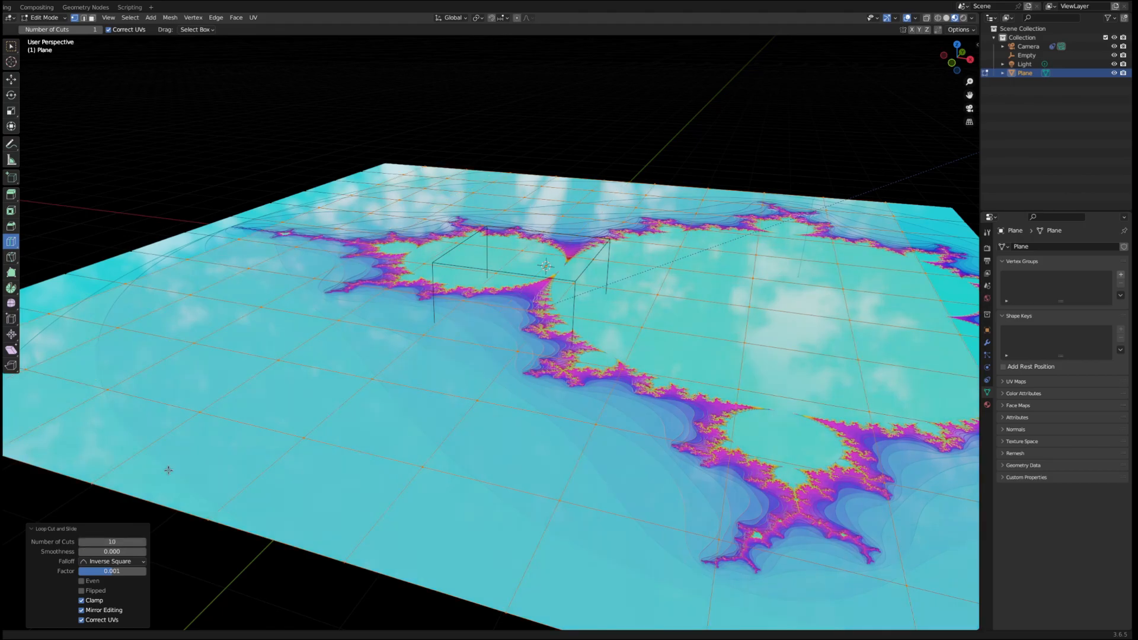
Switch the scene's render engine to Cycles
{"action": "left_click", "coordinate": [987, 247]}
{"action": "left_click", "coordinate": [1090, 246]}
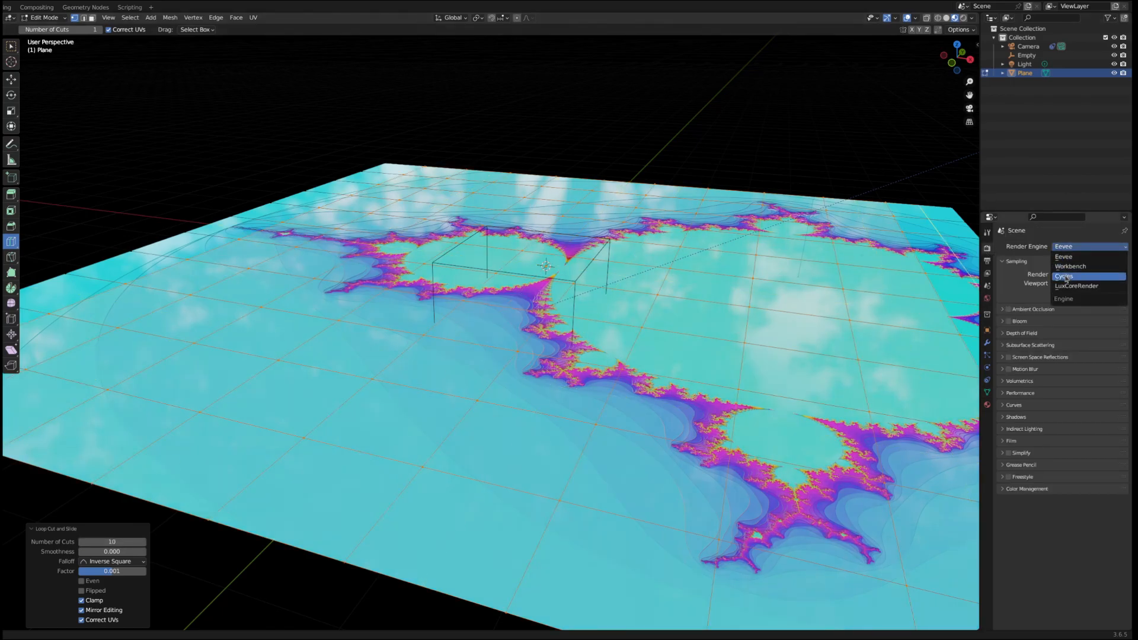
{"action": "left_click", "coordinate": [1085, 279]}
Add a Subdivision Surface modifier to the plane, raise its viewport level and set its type to Simple
{"action": "left_click", "coordinate": [987, 343]}
{"action": "left_click", "coordinate": [1017, 246]}
{"action": "left_click", "coordinate": [936, 411]}
{"action": "left_click", "coordinate": [1115, 288]}
{"action": "left_click", "coordinate": [1114, 287]}
{"action": "left_click", "coordinate": [1115, 287]}
{"action": "left_click", "coordinate": [1114, 287]}
{"action": "left_click", "coordinate": [1101, 275]}
Set the Cycles feature set to Experimental and enable Adaptive Subdivision on the plane's Subdivision modifier
{"action": "left_click", "coordinate": [987, 248]}
{"action": "left_click", "coordinate": [1089, 259]}
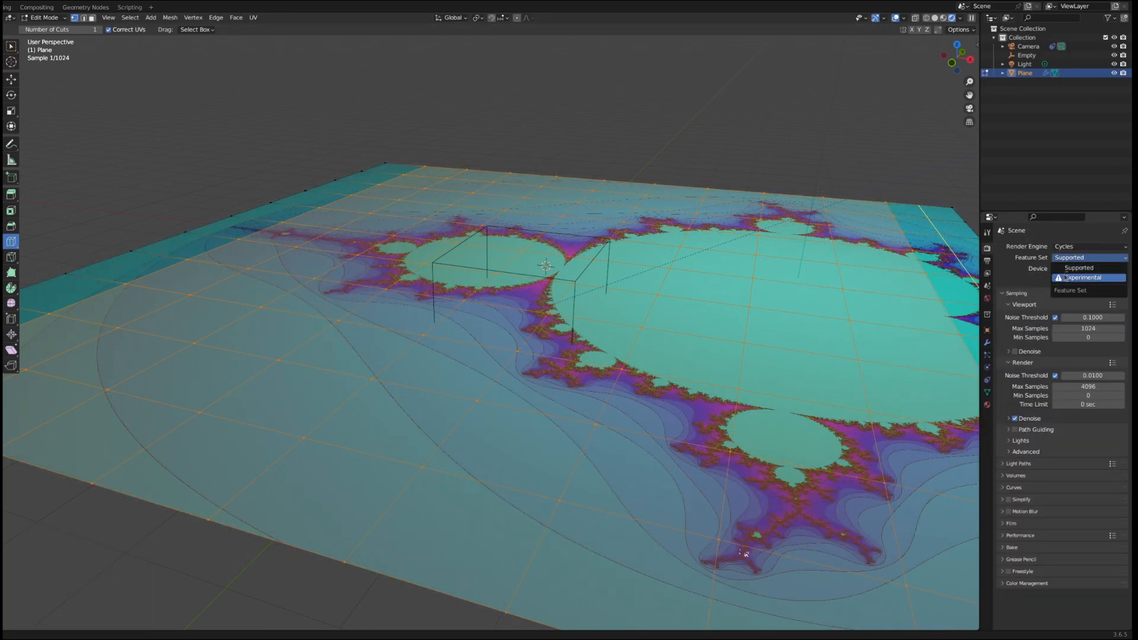
{"action": "left_click", "coordinate": [1090, 272]}
{"action": "left_click", "coordinate": [987, 343]}
{"action": "left_click", "coordinate": [1052, 285]}
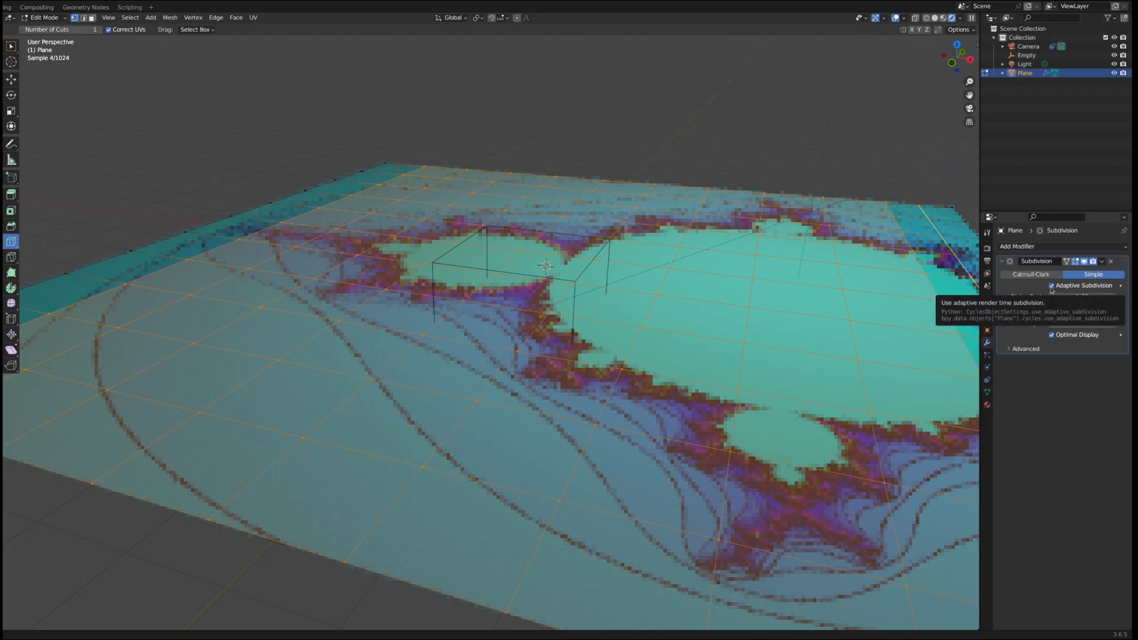
Return to Object Mode and set the plane material's surface displacement method to Displacement Only
{"action": "key", "text": "Tab"}
{"action": "left_click", "coordinate": [988, 405]}
{"action": "scroll", "coordinate": [1018, 573], "scroll_direction": "down", "scroll_amount": 5}
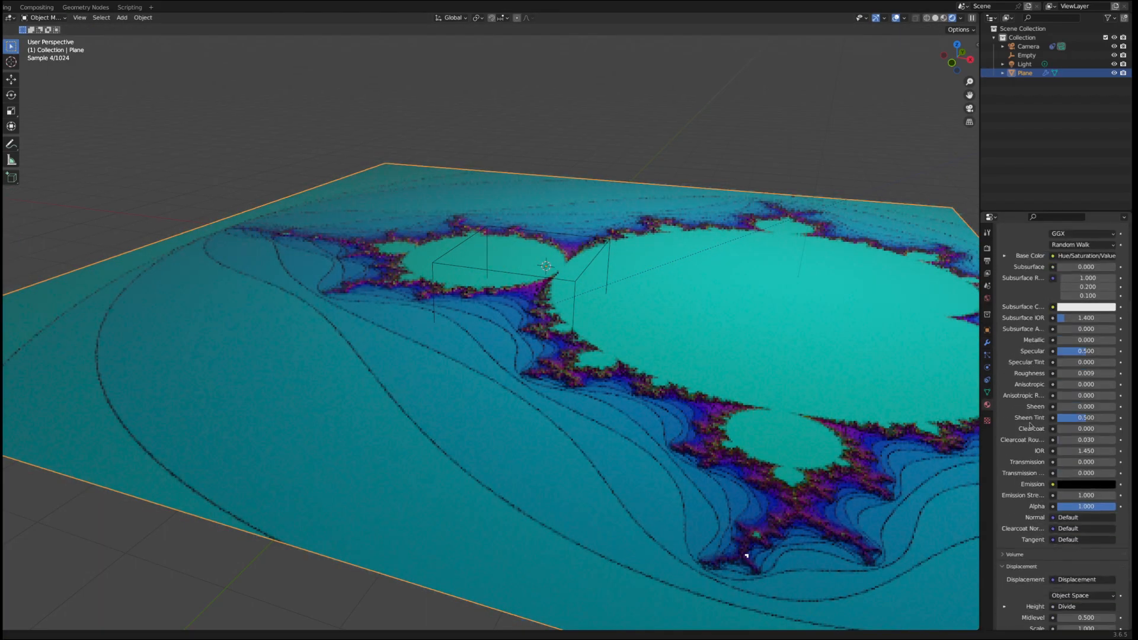
{"action": "scroll", "coordinate": [1018, 572], "scroll_direction": "down", "scroll_amount": 5}
{"action": "left_click", "coordinate": [1088, 509]}
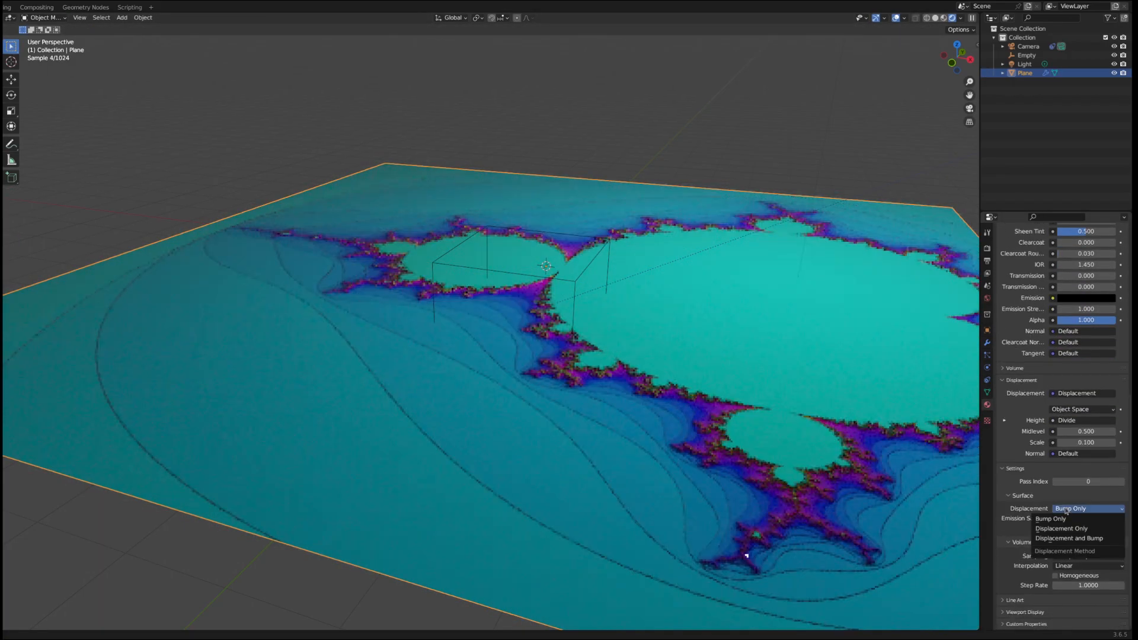
{"action": "left_click", "coordinate": [1075, 529]}
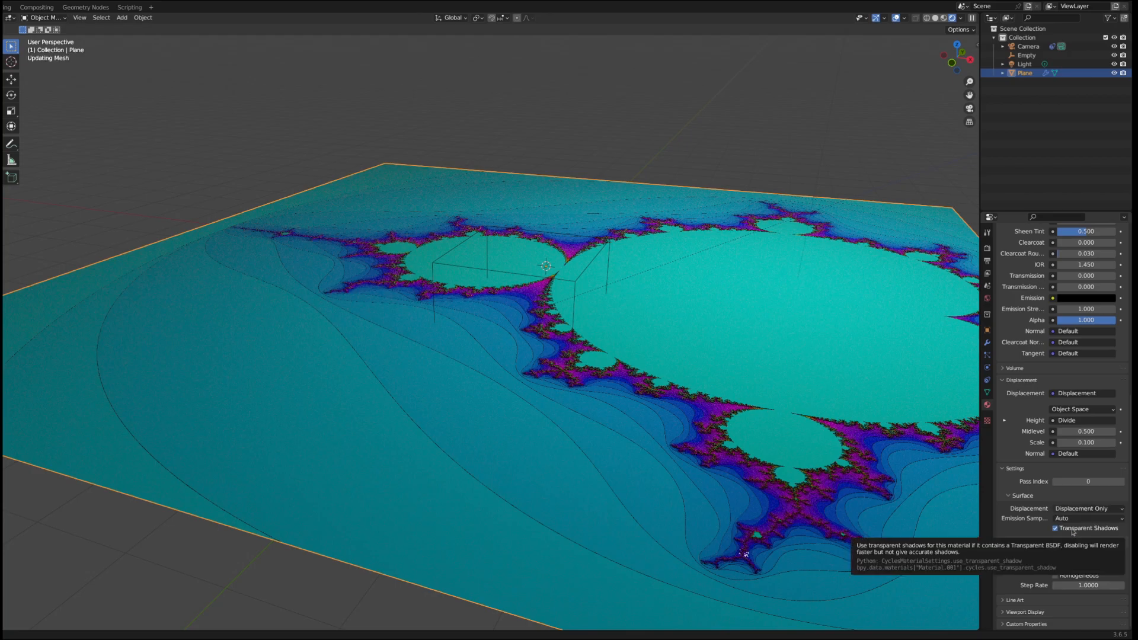
{"action": "scroll", "coordinate": [647, 467], "scroll_direction": "down", "scroll_amount": 1}
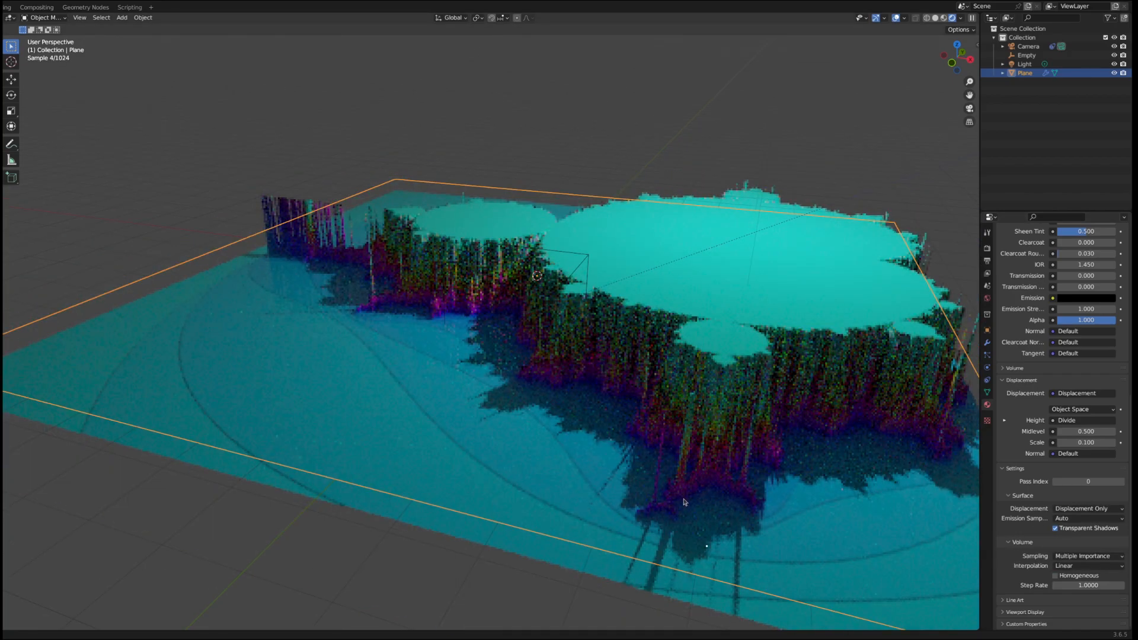
{"action": "middle_click_drag", "start_coordinate": [697, 497], "coordinate": [615, 454]}
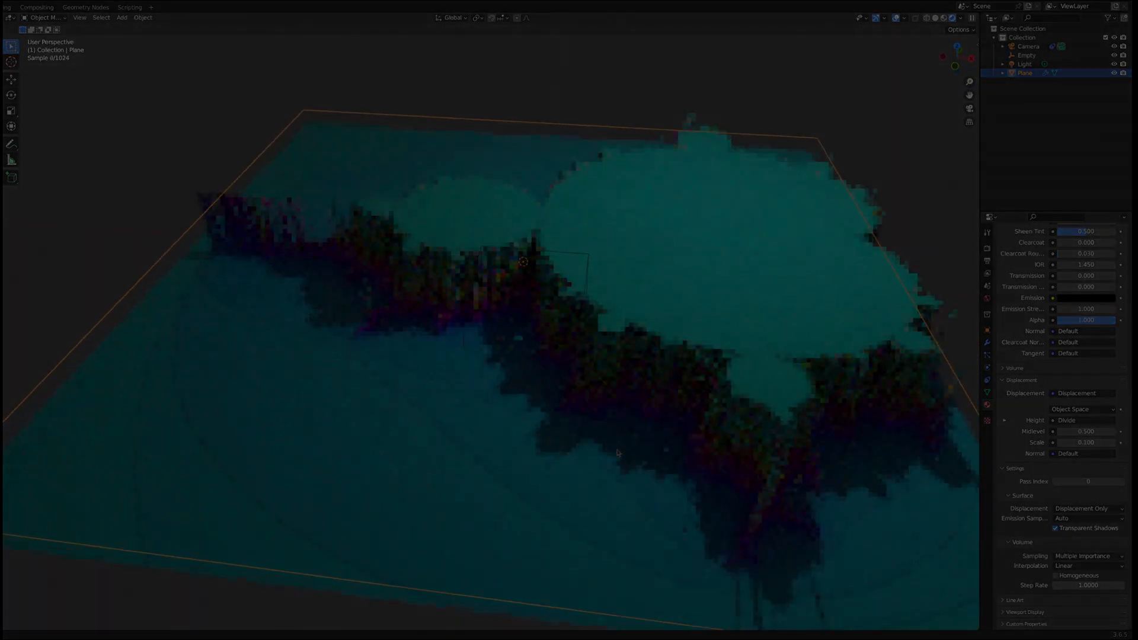